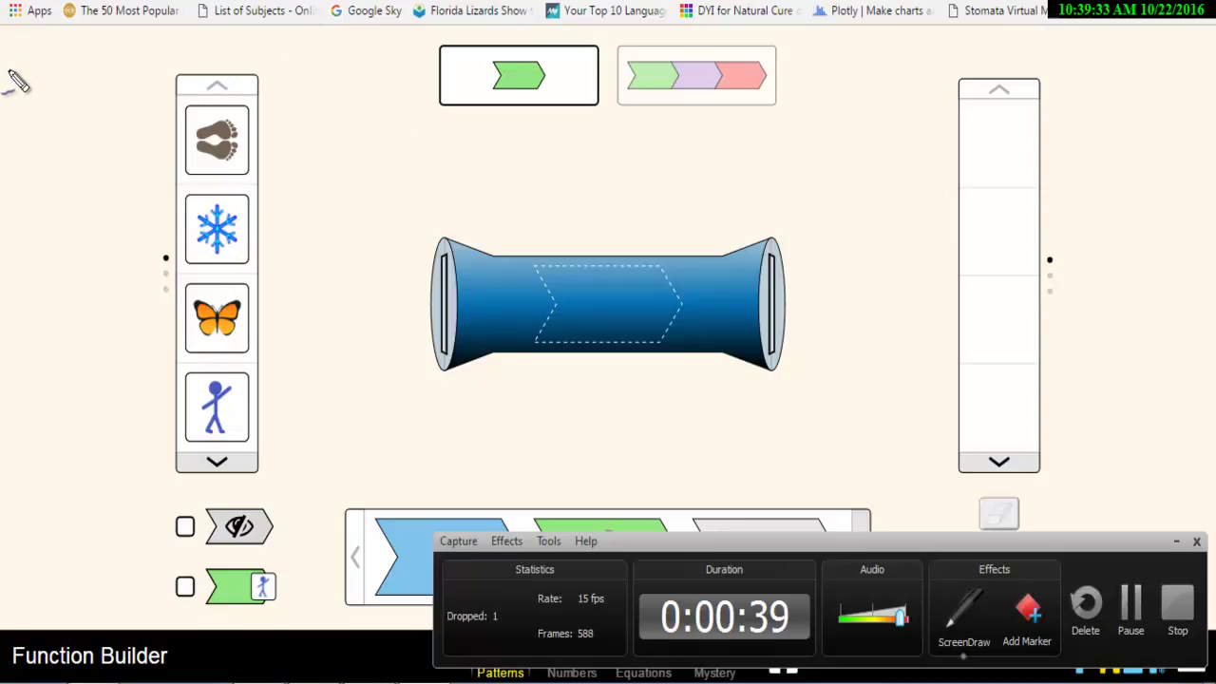
Write "y = f(x)" beside the inputs, label the input column x, the output column y and the machine f(x), and circle the machine
mouse_move(10, 72)
mouse_down()
mouse_move(11, 106)
mouse_move(21, 85)
mouse_move(65, 64)
mouse_move(56, 121)
mouse_move(70, 85)
mouse_move(90, 103)
mouse_move(124, 96)
mouse_up()
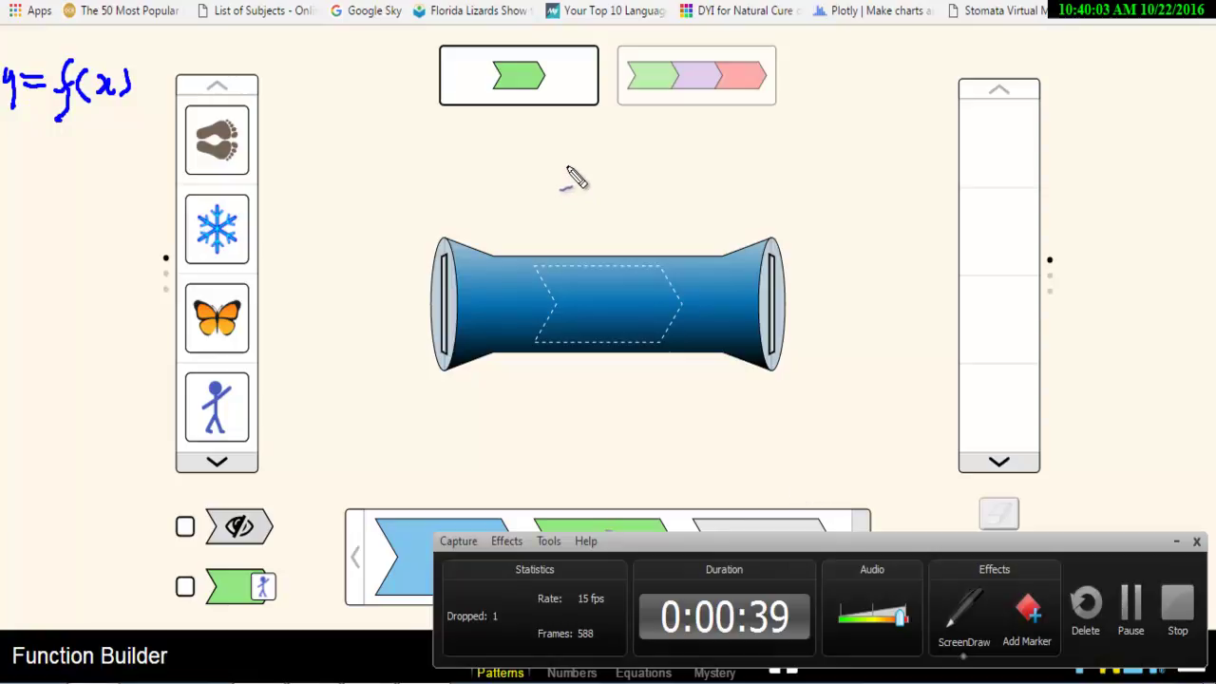
mouse_move(572, 159)
mouse_down()
mouse_move(566, 218)
mouse_move(590, 175)
mouse_move(620, 213)
mouse_move(639, 191)
mouse_move(631, 203)
mouse_move(642, 192)
mouse_move(673, 211)
mouse_up()
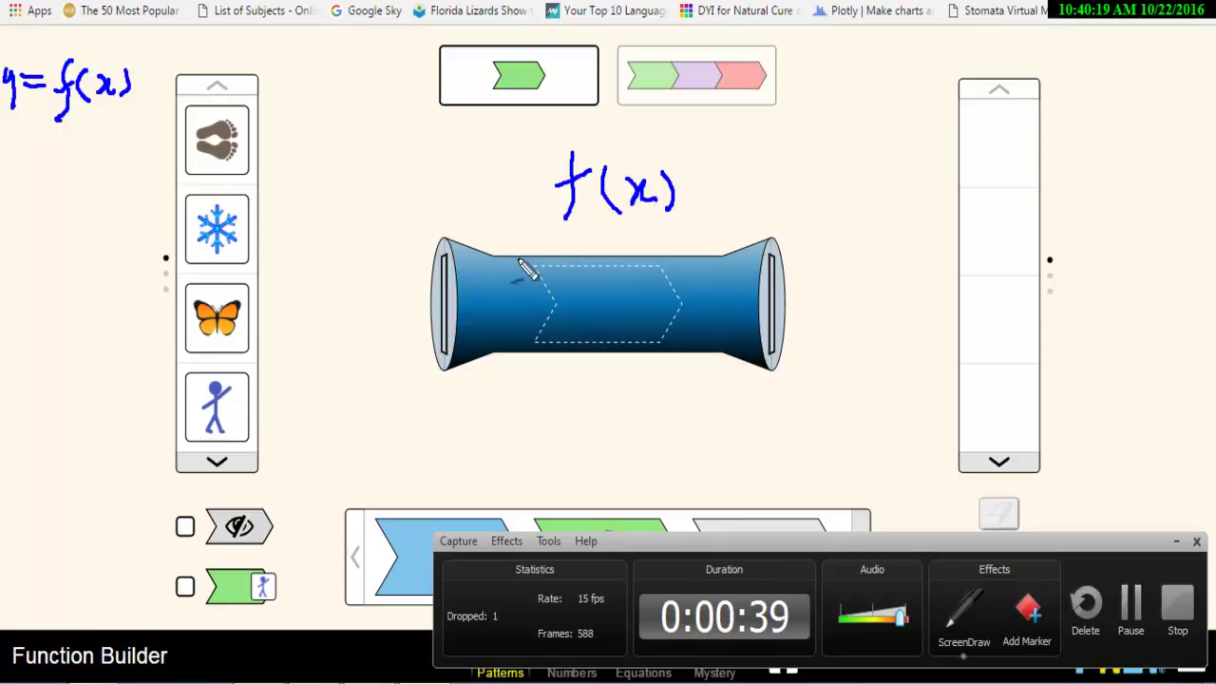
mouse_move(202, 39)
mouse_down()
mouse_move(199, 68)
mouse_move(214, 58)
mouse_move(233, 72)
mouse_up()
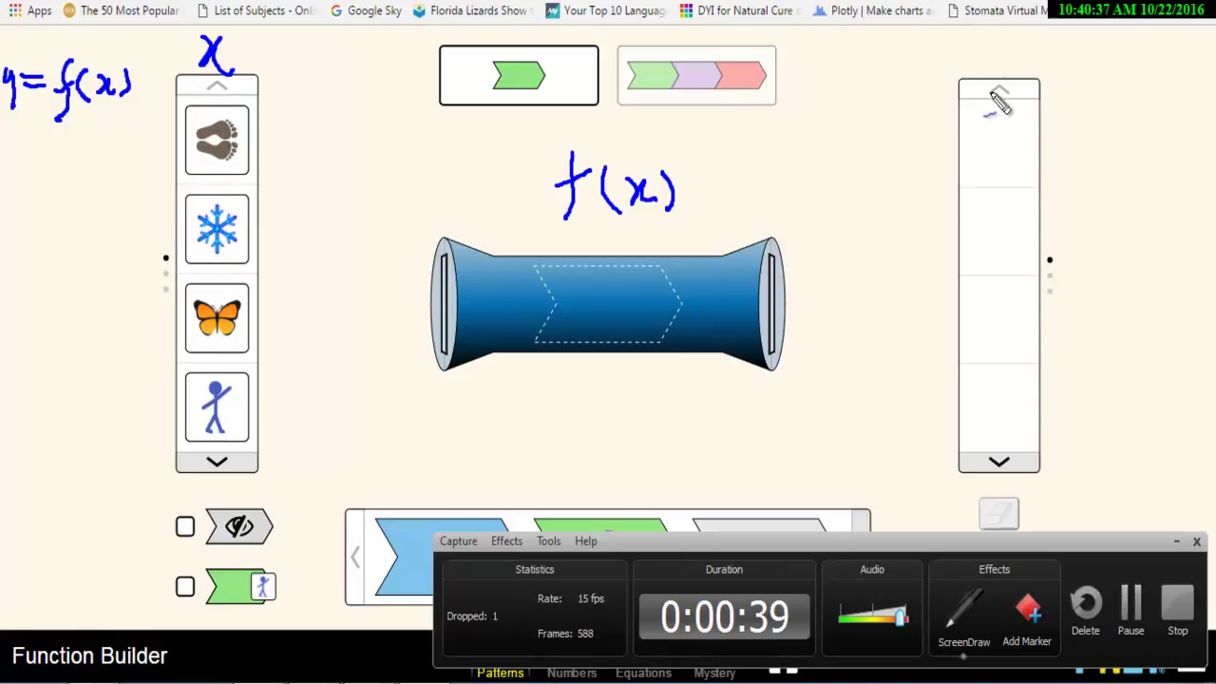
mouse_move(988, 59)
mouse_down()
mouse_move(996, 46)
mouse_move(990, 85)
mouse_up()
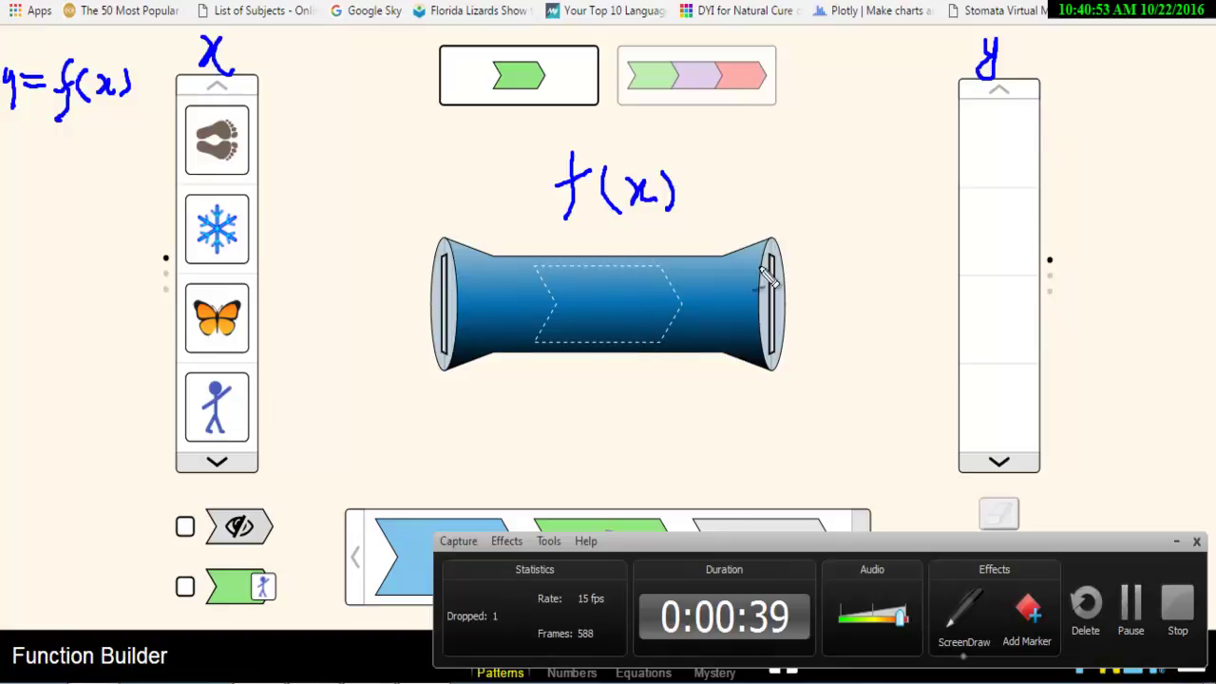
mouse_move(582, 426)
mouse_down()
mouse_move(597, 437)
mouse_move(462, 406)
mouse_move(412, 231)
mouse_move(621, 142)
mouse_move(850, 249)
mouse_move(672, 406)
mouse_move(608, 414)
mouse_up()
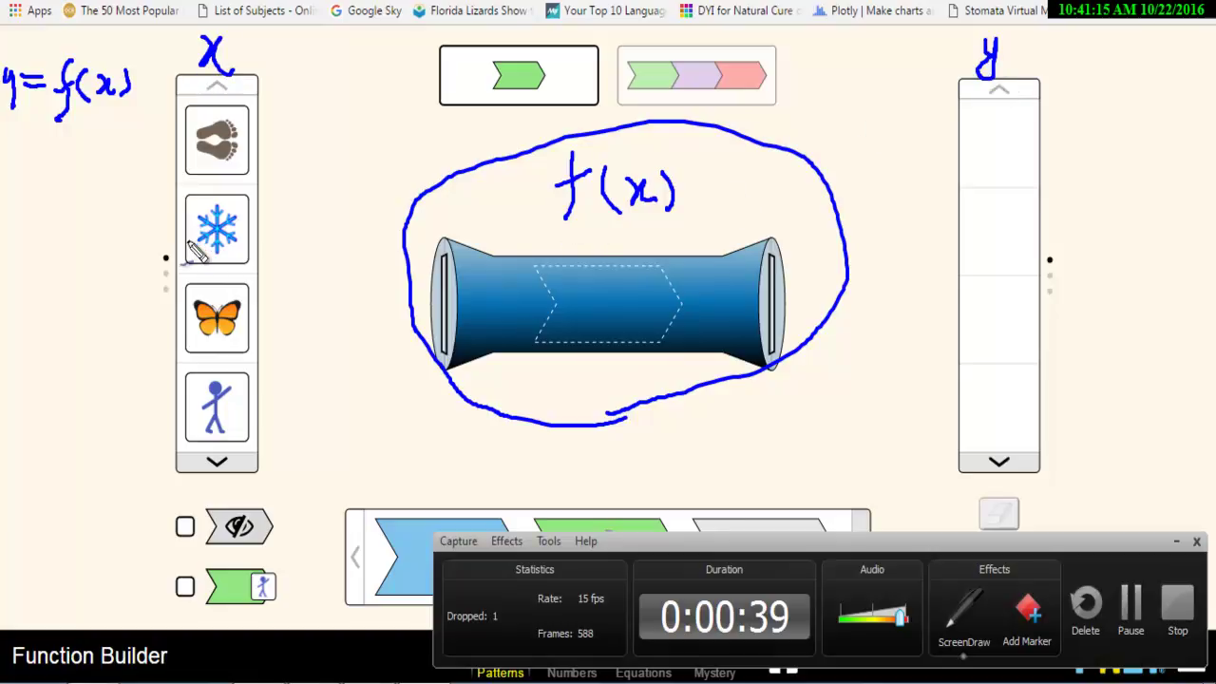
Draw an arrow labelled x from the input cards to the machine and an arrow labelled y from the machine to the outputs
mouse_move(257, 303)
mouse_down()
mouse_move(366, 295)
mouse_move(353, 325)
mouse_up()
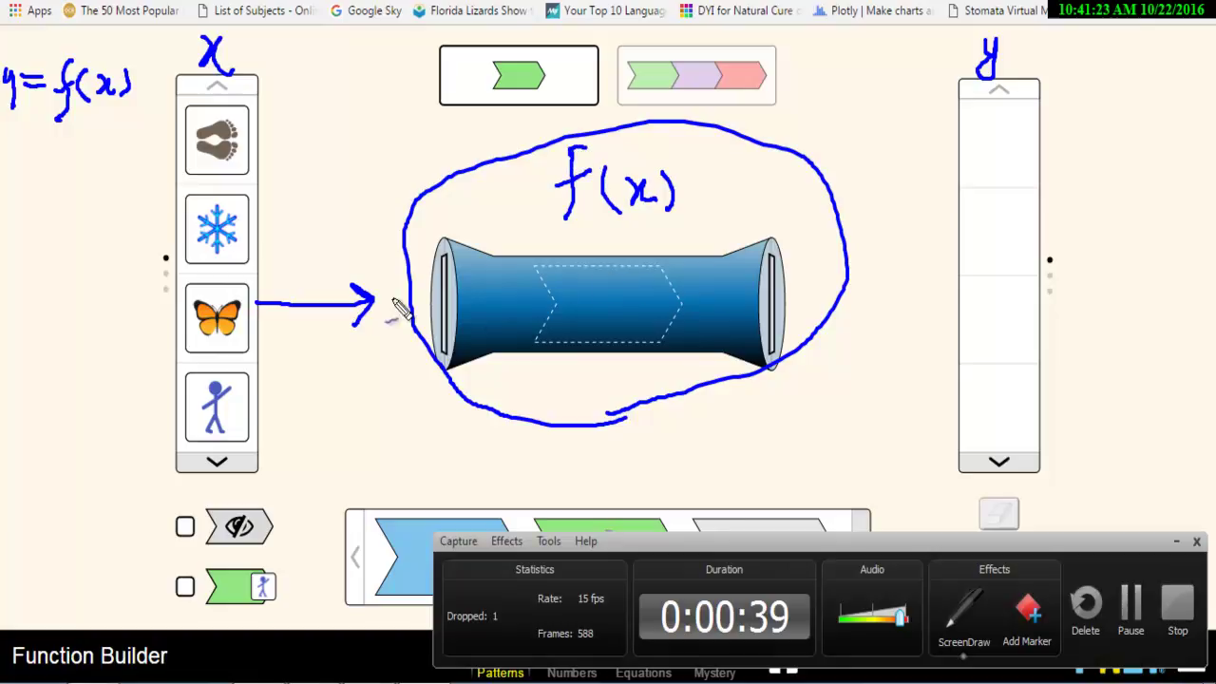
mouse_move(275, 244)
mouse_down()
mouse_move(289, 266)
mouse_move(310, 233)
mouse_up()
drag(307, 287, 320, 282)
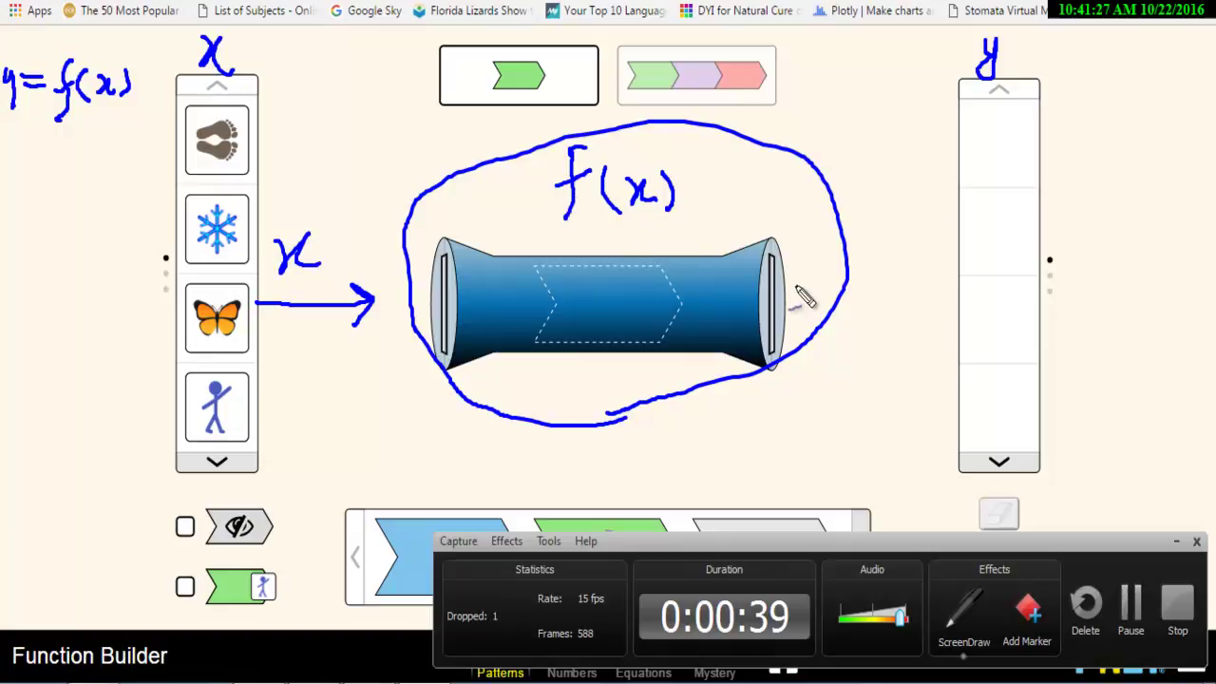
mouse_move(804, 299)
mouse_down()
mouse_move(920, 293)
mouse_move(900, 310)
mouse_up()
mouse_move(891, 205)
mouse_down()
mouse_move(900, 233)
mouse_move(910, 211)
mouse_move(927, 266)
mouse_move(895, 245)
mouse_up()
drag(681, 415, 692, 412)
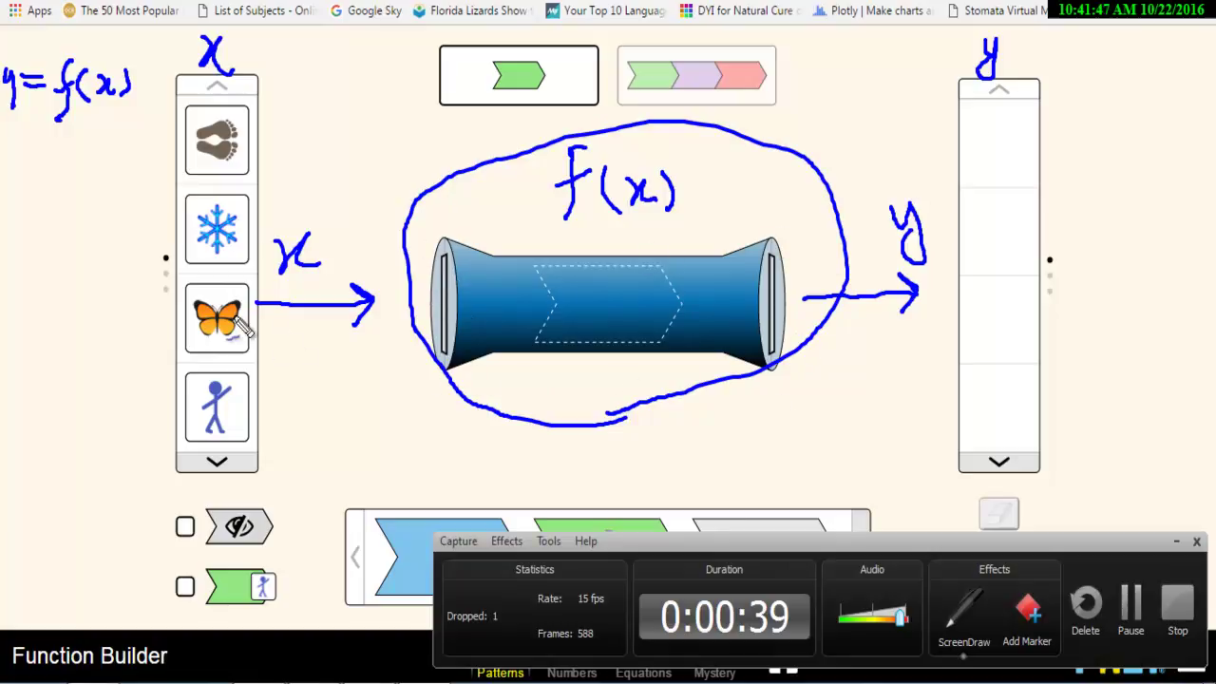
Sketch a stick figure with an arrow entering the machine, a filled-head stick figure at the output, and a small doodle with a circle underneath
mouse_move(300, 349)
mouse_down()
mouse_move(306, 334)
mouse_move(328, 353)
mouse_move(302, 359)
mouse_move(314, 385)
mouse_move(304, 404)
mouse_move(321, 402)
mouse_move(302, 422)
mouse_move(333, 418)
mouse_up()
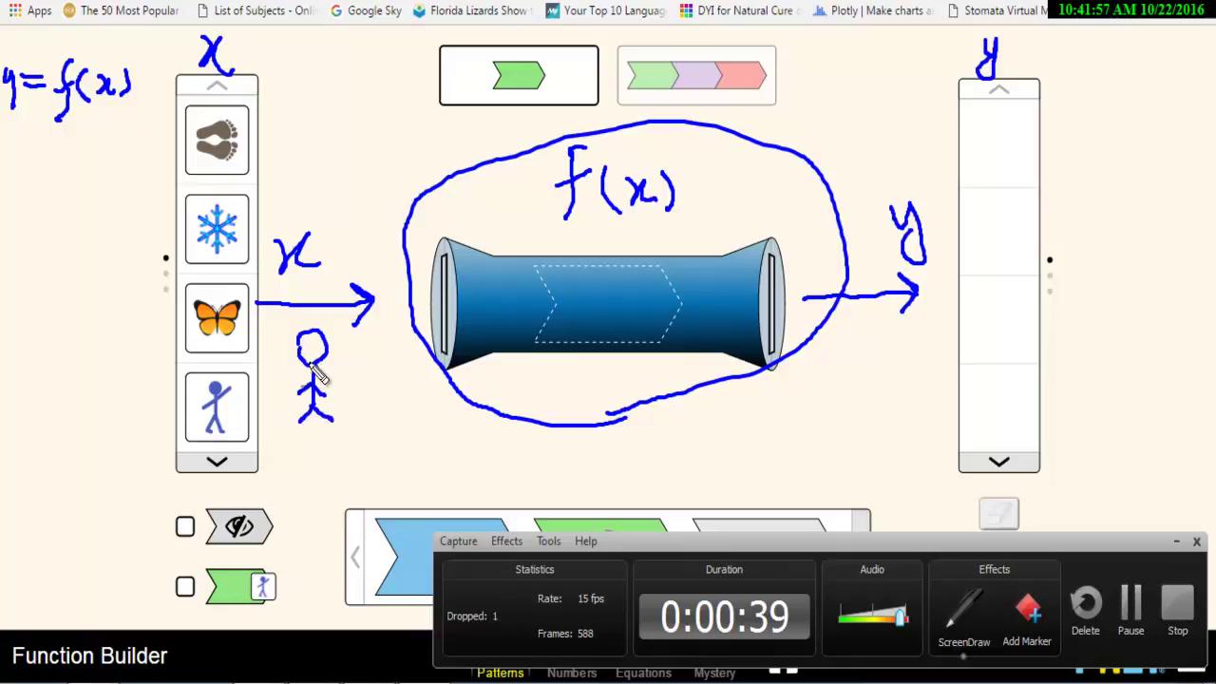
mouse_move(349, 387)
mouse_down()
mouse_move(434, 396)
mouse_move(426, 406)
mouse_up()
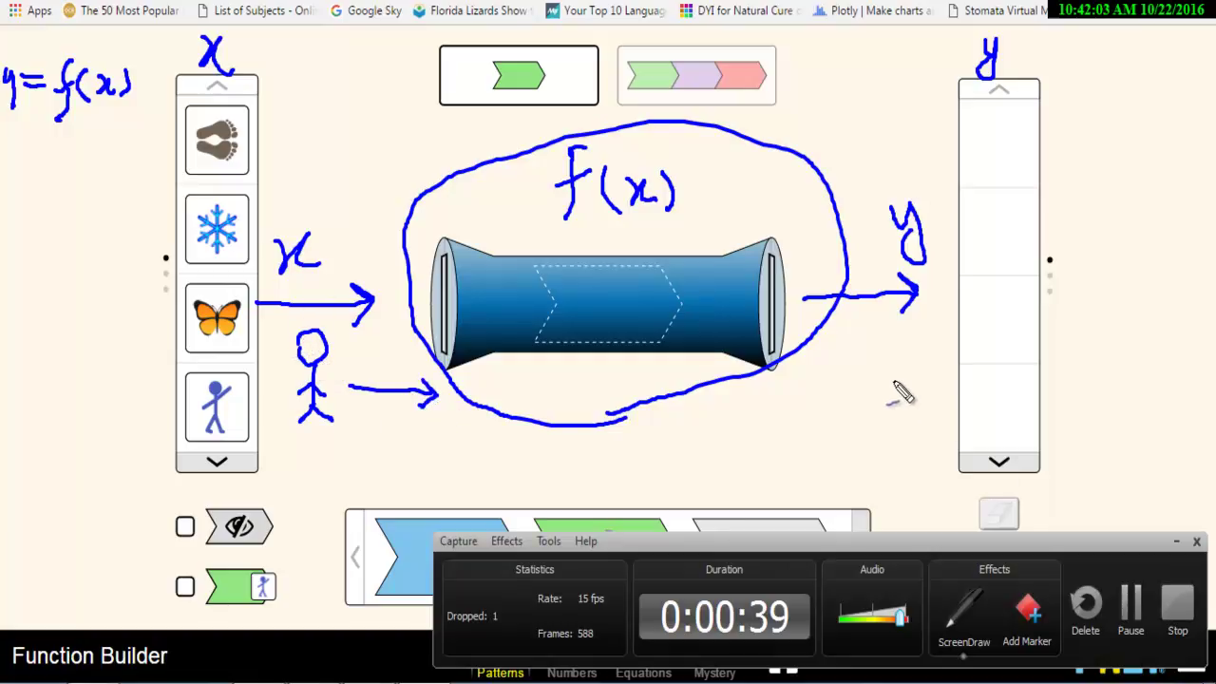
mouse_move(873, 357)
mouse_down()
mouse_move(883, 349)
mouse_move(896, 374)
mouse_move(863, 367)
mouse_move(875, 359)
mouse_move(887, 389)
mouse_move(893, 407)
mouse_move(880, 415)
mouse_move(895, 411)
mouse_move(889, 439)
mouse_move(931, 442)
mouse_move(874, 348)
mouse_move(885, 379)
mouse_up()
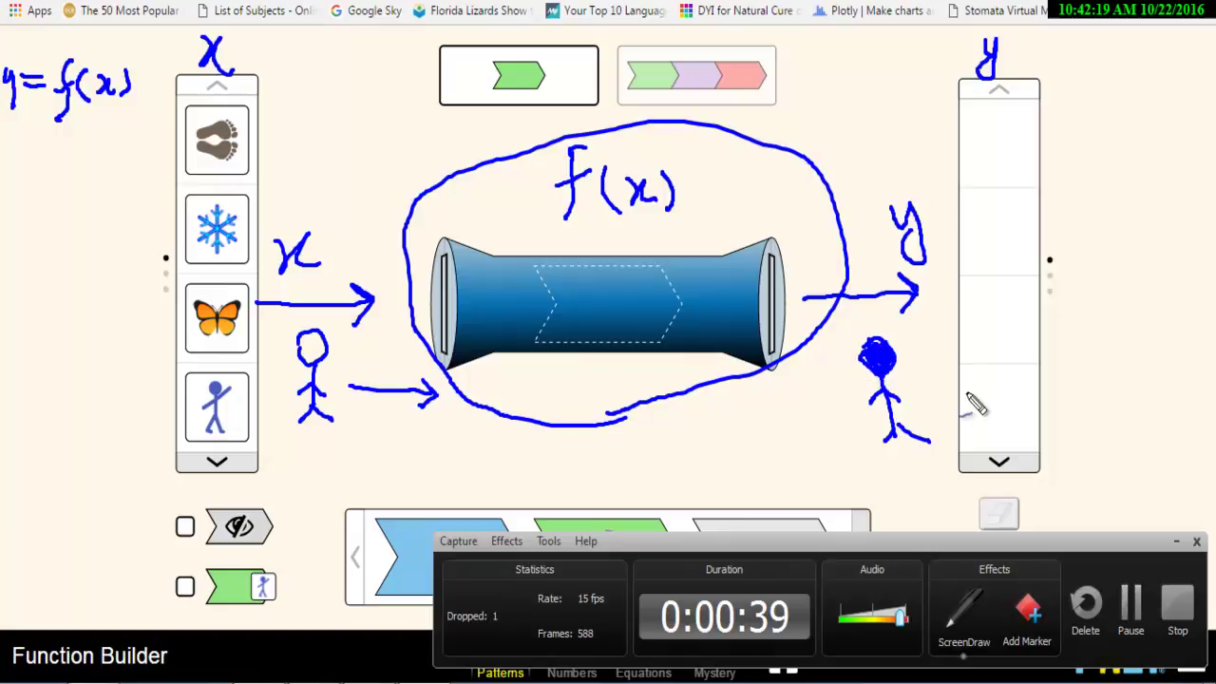
mouse_move(636, 381)
mouse_down()
mouse_move(624, 378)
mouse_move(613, 406)
mouse_move(619, 372)
mouse_move(616, 399)
mouse_move(608, 388)
mouse_move(583, 406)
mouse_move(603, 422)
mouse_move(611, 406)
mouse_move(532, 416)
mouse_move(574, 426)
mouse_move(530, 447)
mouse_move(543, 418)
mouse_move(600, 393)
mouse_move(585, 394)
mouse_up()
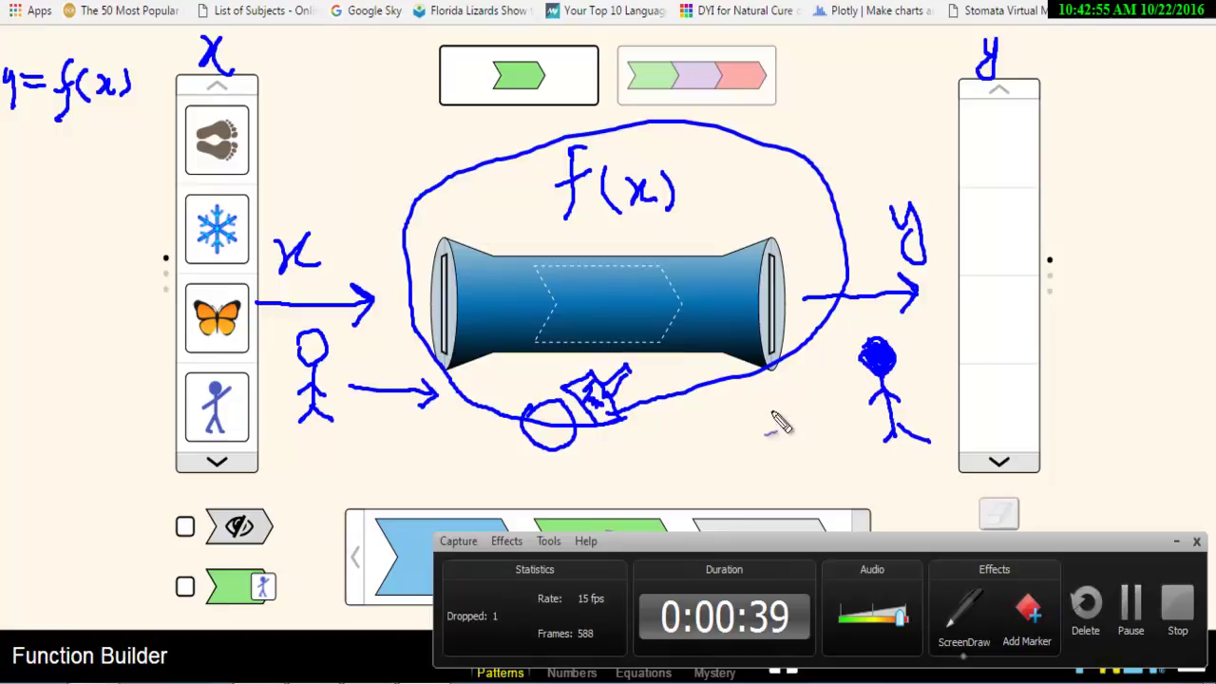
Clear all the annotations from the screen and minimize the recorder window
key(Escape)
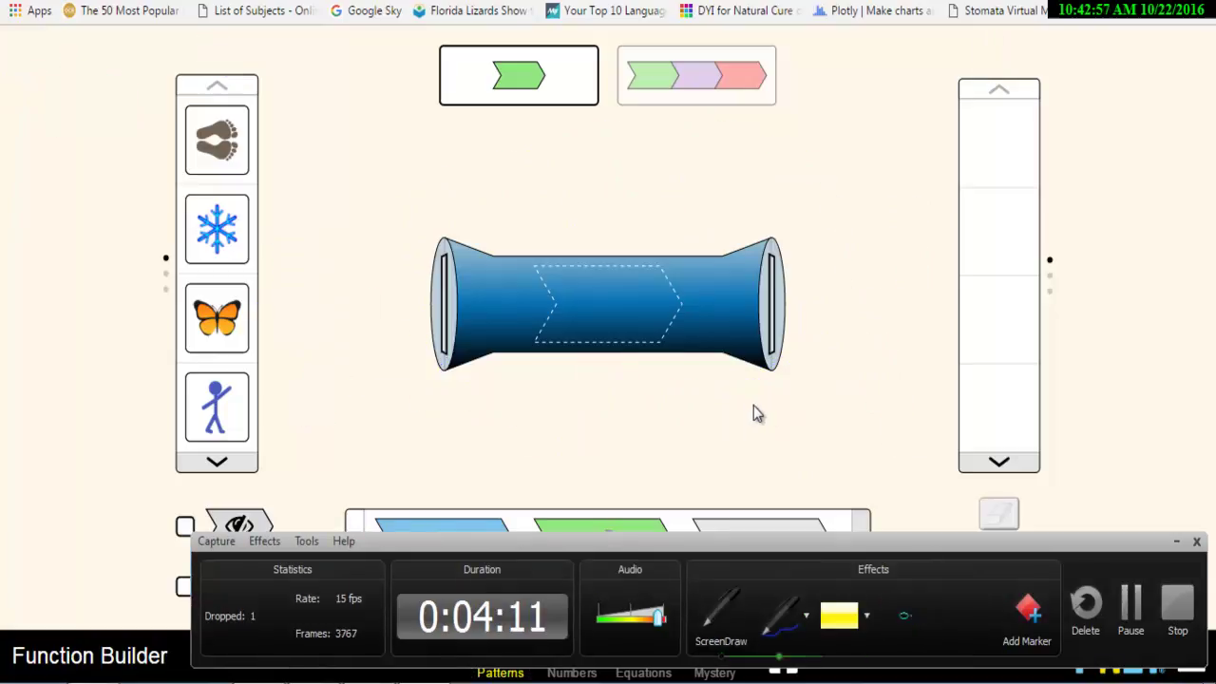
click(1176, 540)
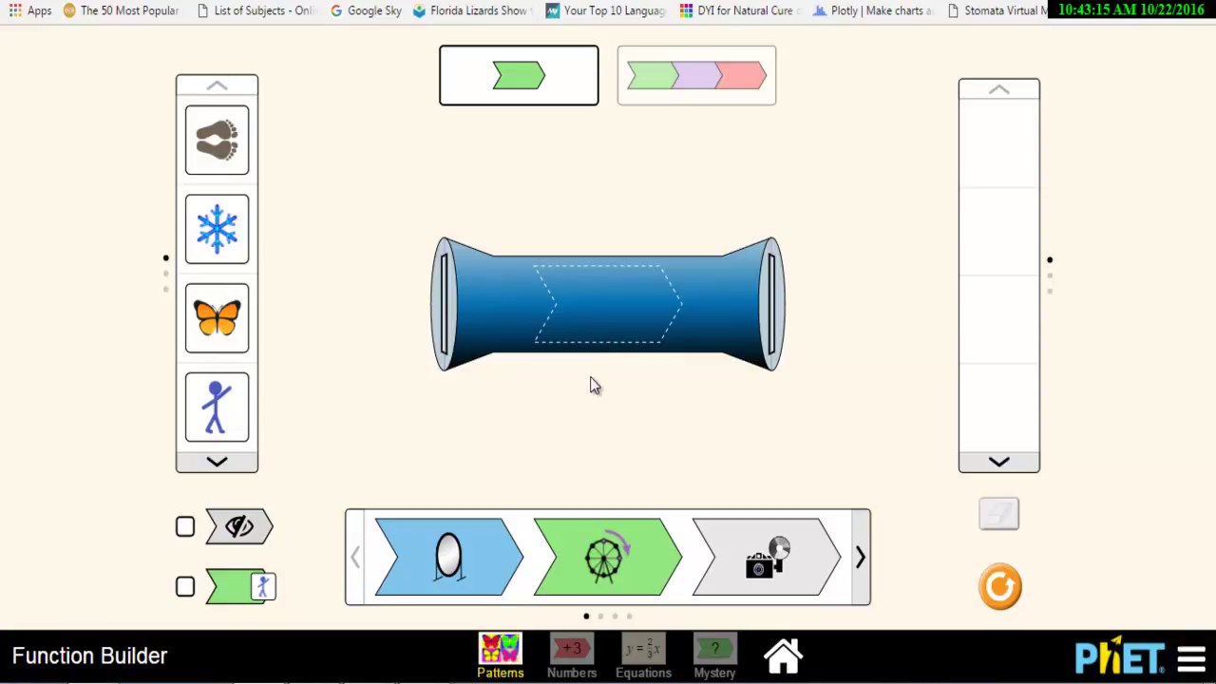
Place the green Ferris wheel rotation function in the machine and send the stick figure card through it
drag(630, 554, 622, 324)
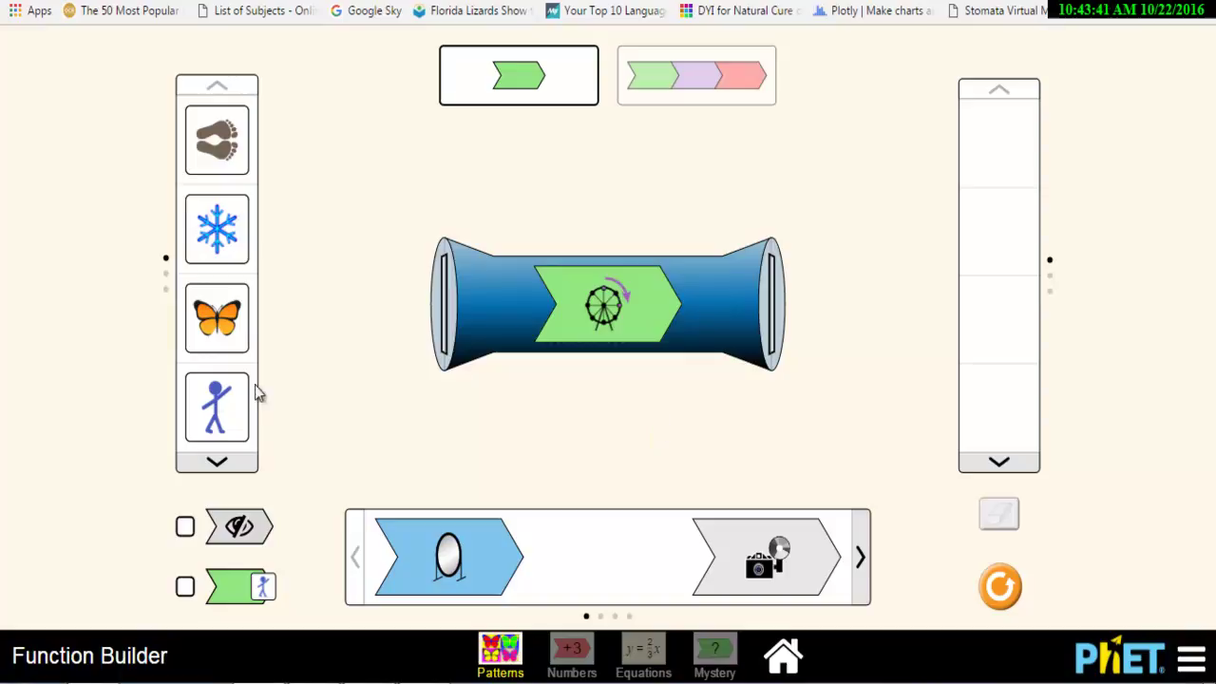
drag(214, 402, 329, 282)
drag(231, 412, 435, 306)
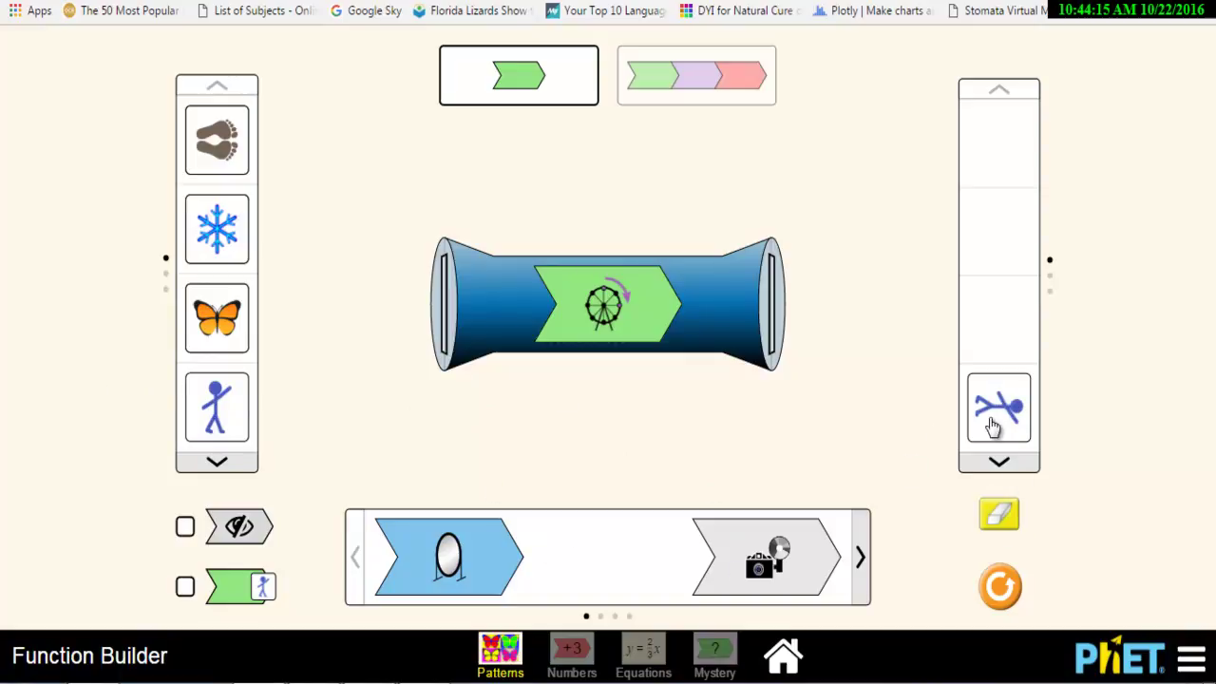
Run the footprints, snowflake and butterfly cards through the rotation function into the output column
drag(220, 164, 328, 297)
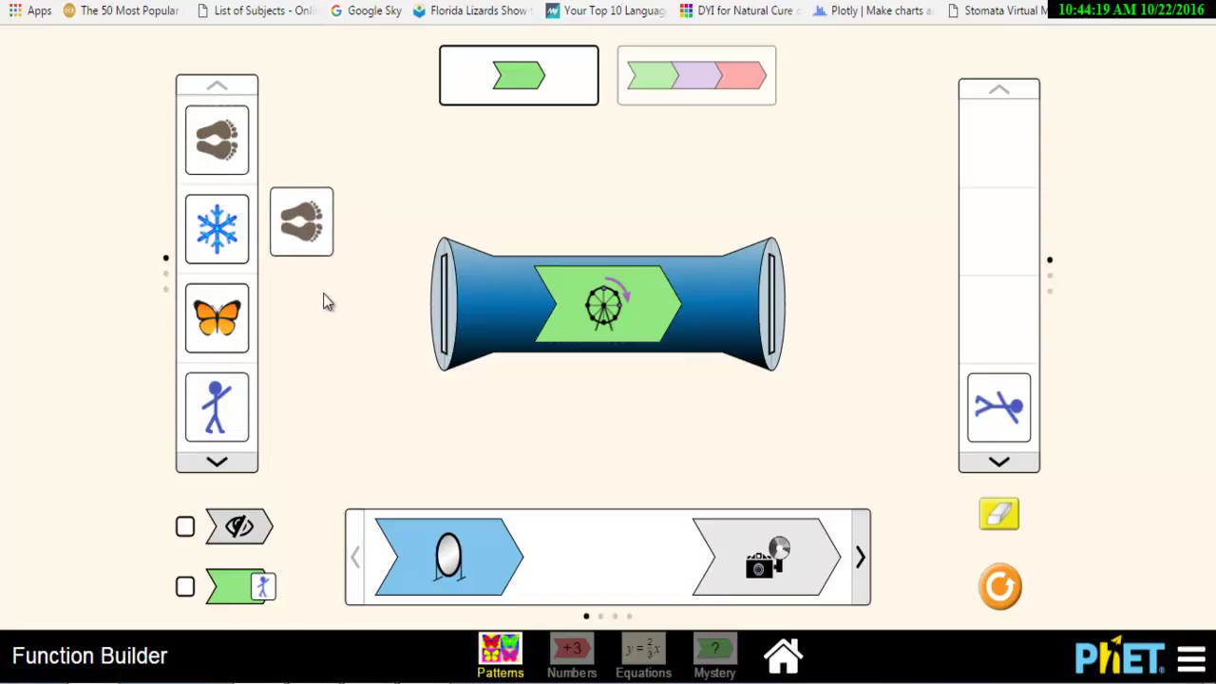
click(224, 157)
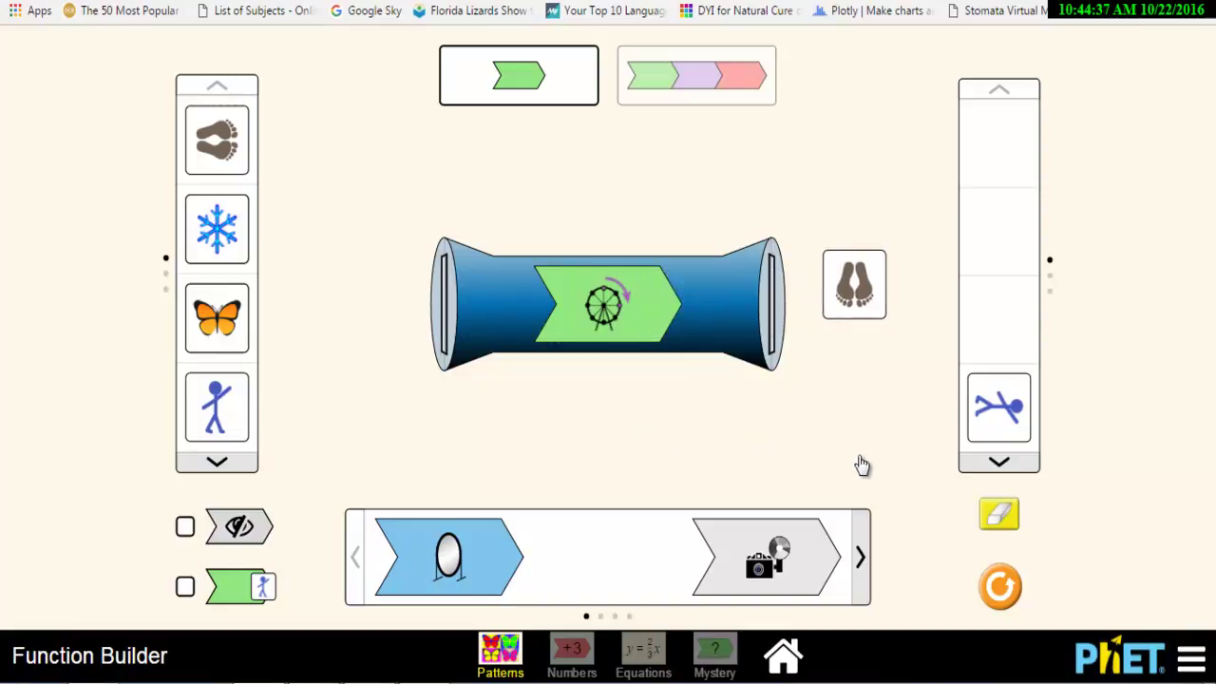
drag(854, 290, 837, 332)
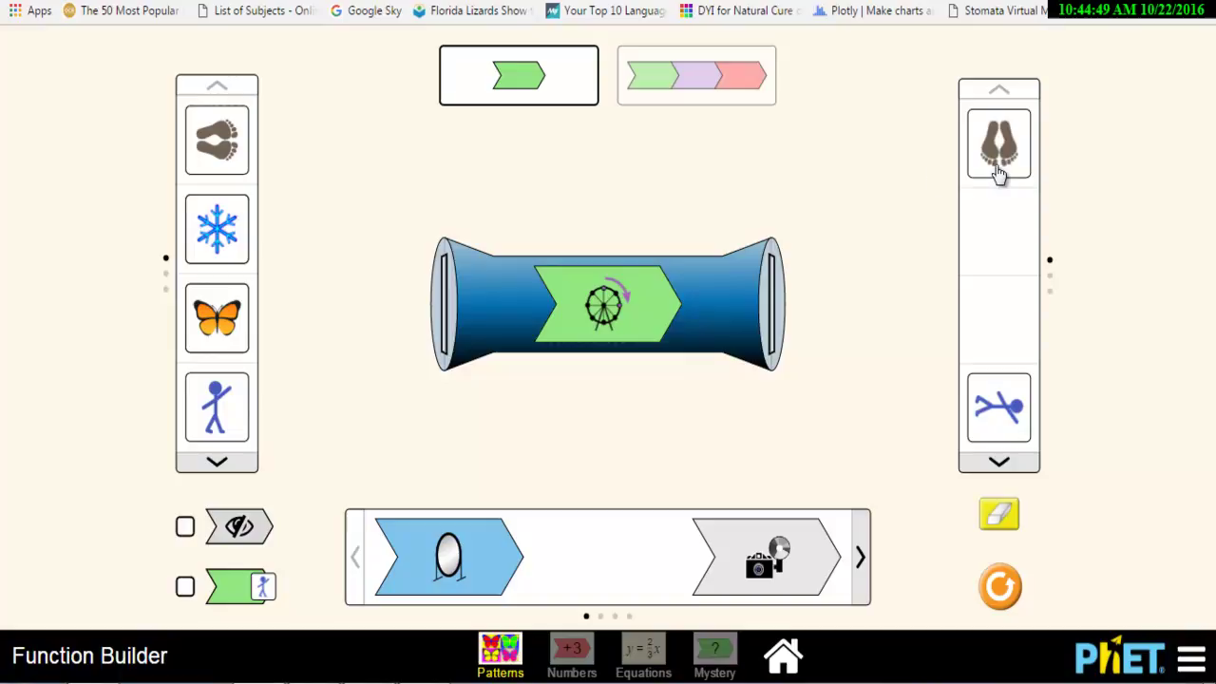
drag(206, 243, 416, 301)
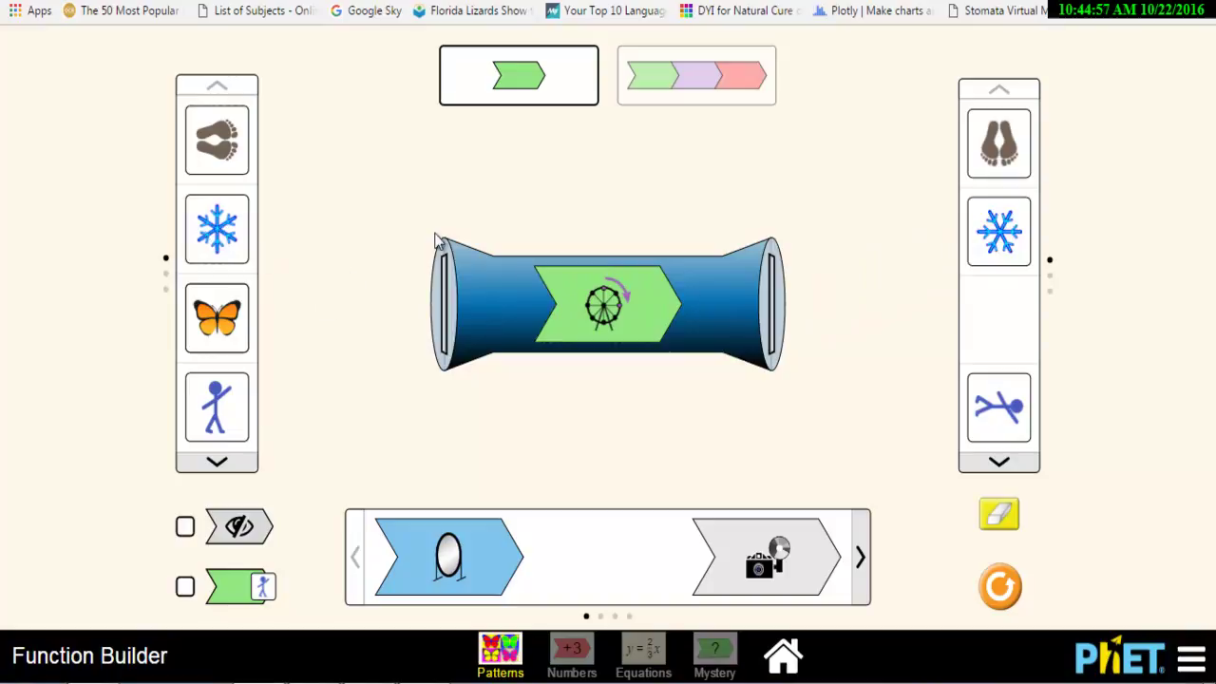
drag(200, 343, 439, 335)
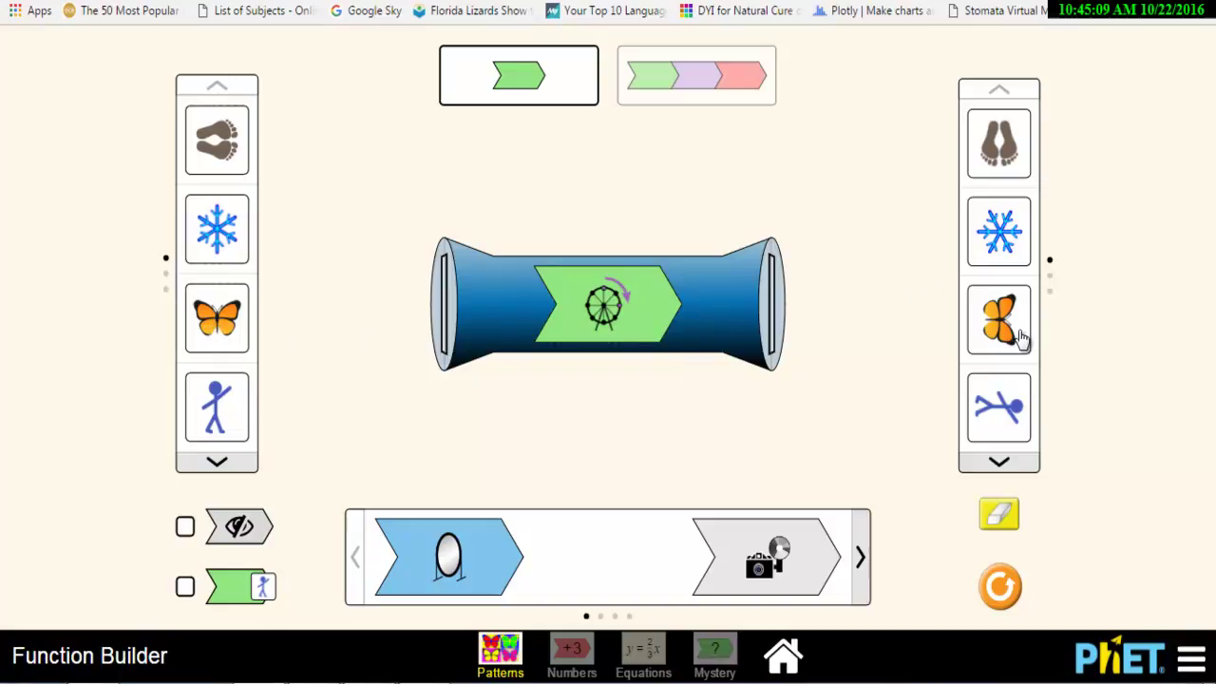
Run the second set of input cards through the rotation function: planet, cherries, flask and sun
click(999, 461)
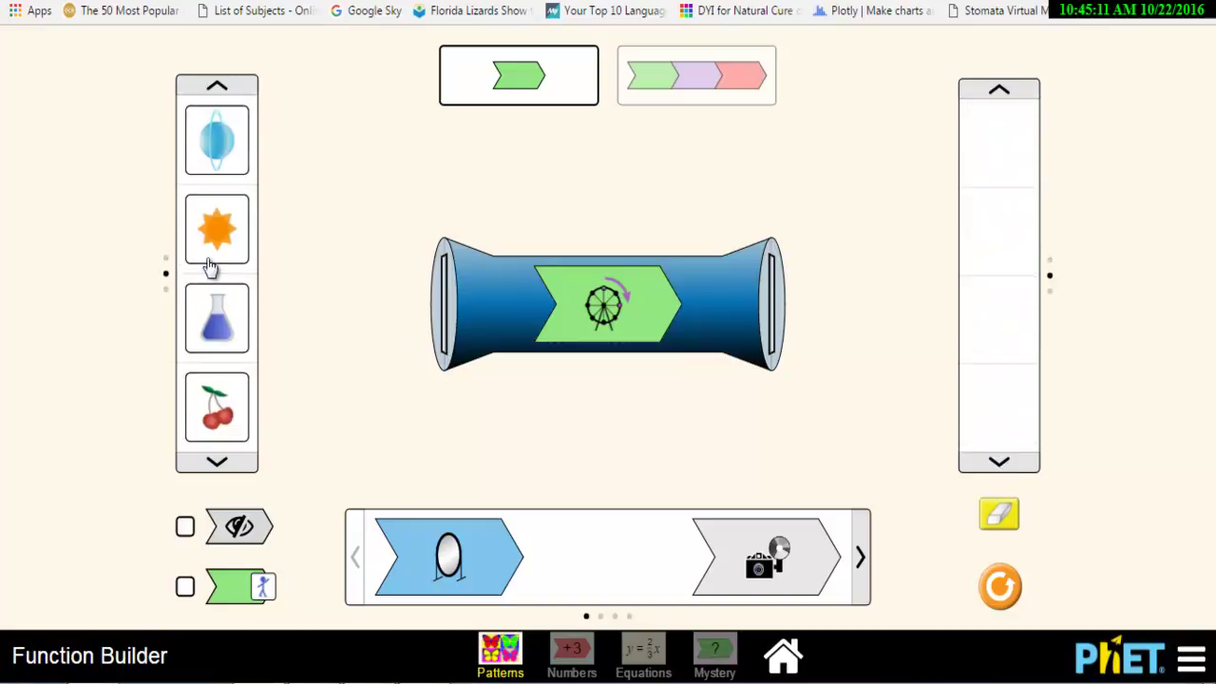
drag(217, 152, 395, 380)
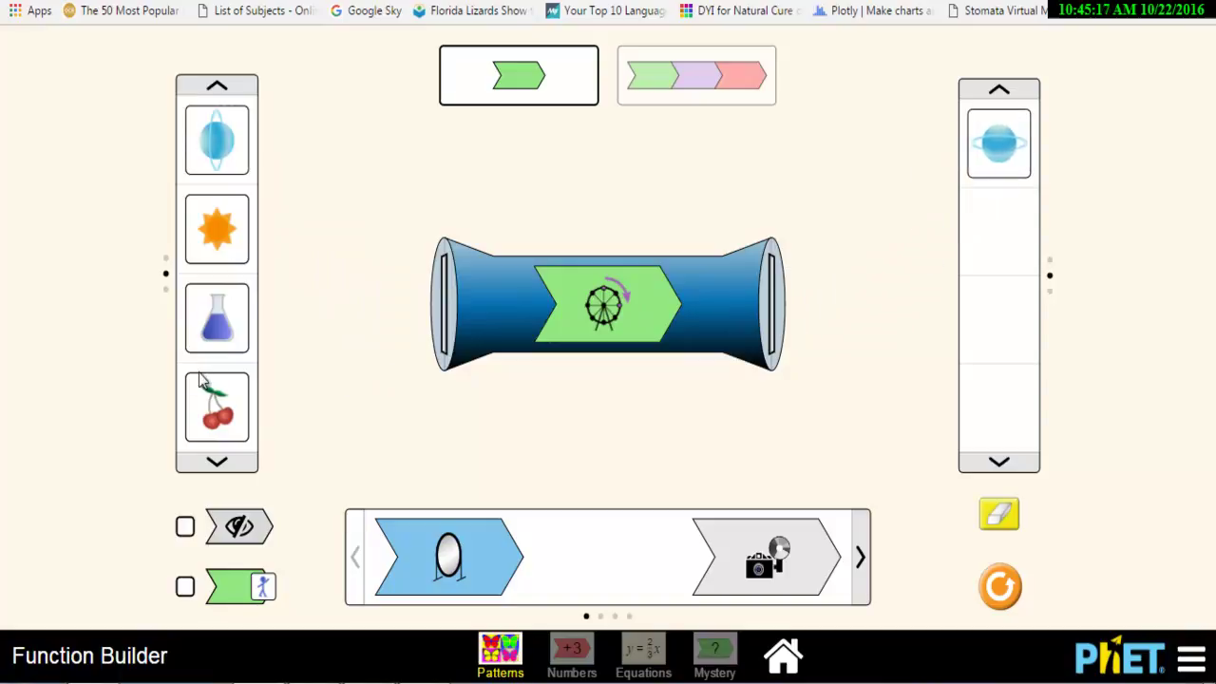
drag(213, 406, 418, 321)
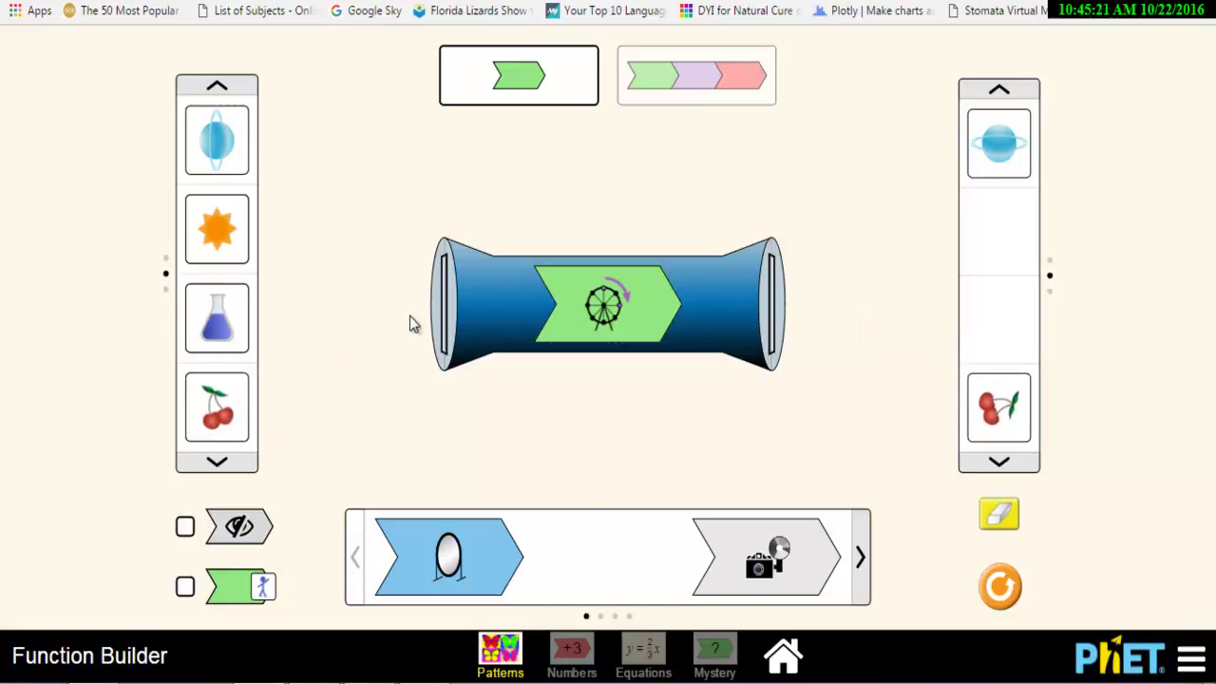
drag(217, 318, 405, 304)
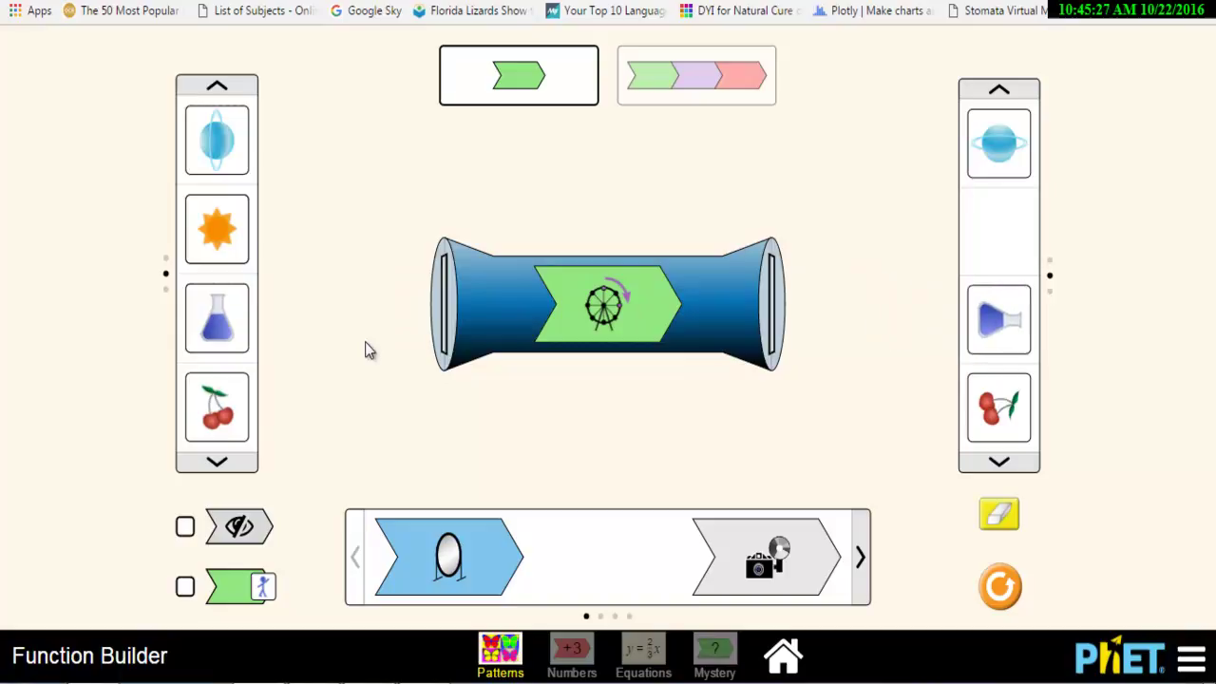
drag(228, 250, 430, 334)
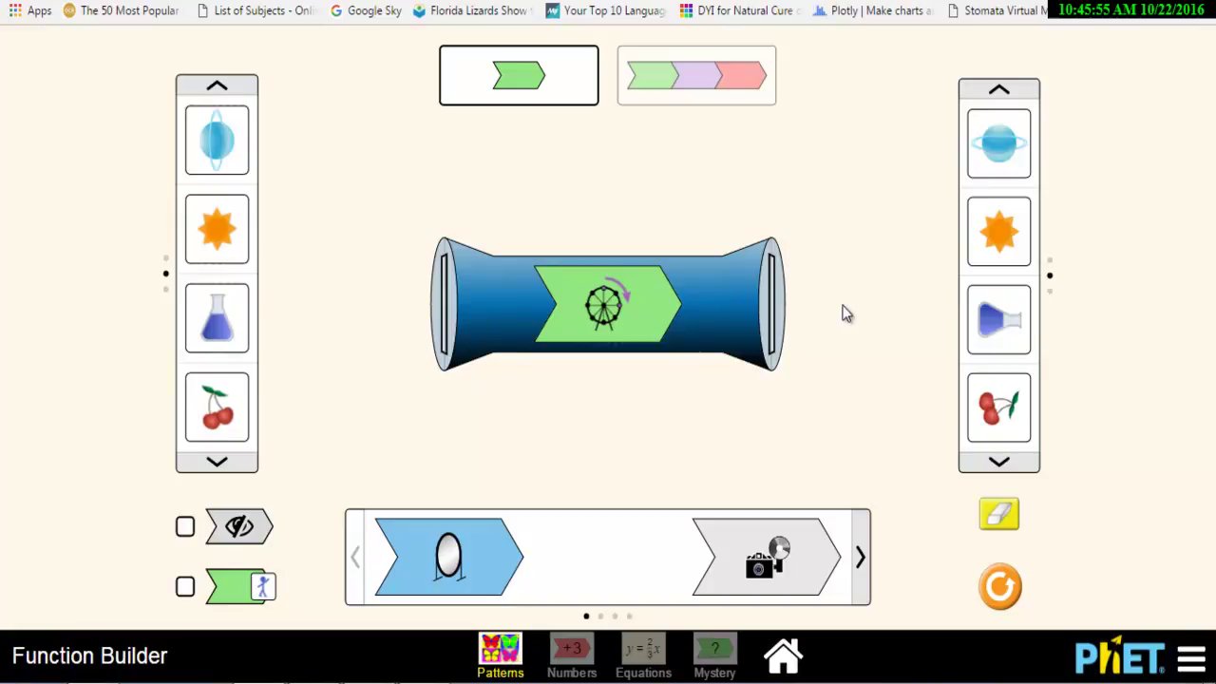
Take the rotation function out of the machine and reset the whole simulation
drag(633, 283, 623, 556)
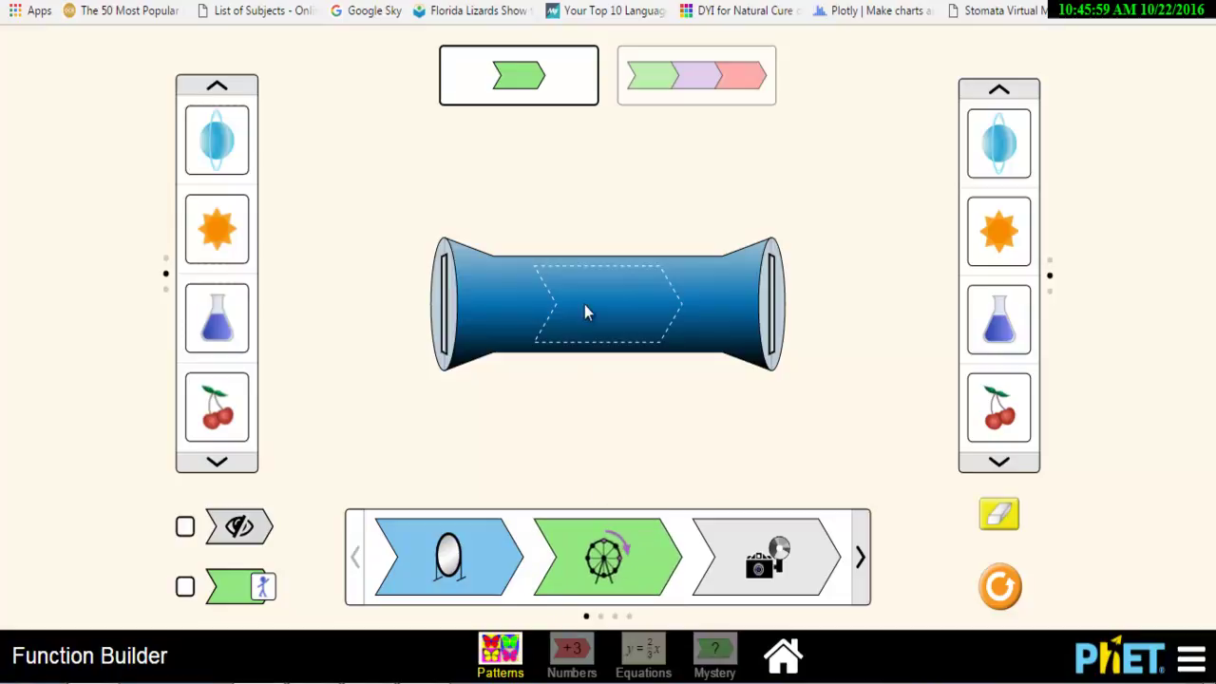
mouse_move(440, 578)
mouse_down()
mouse_move(454, 537)
mouse_move(451, 570)
mouse_up()
click(450, 570)
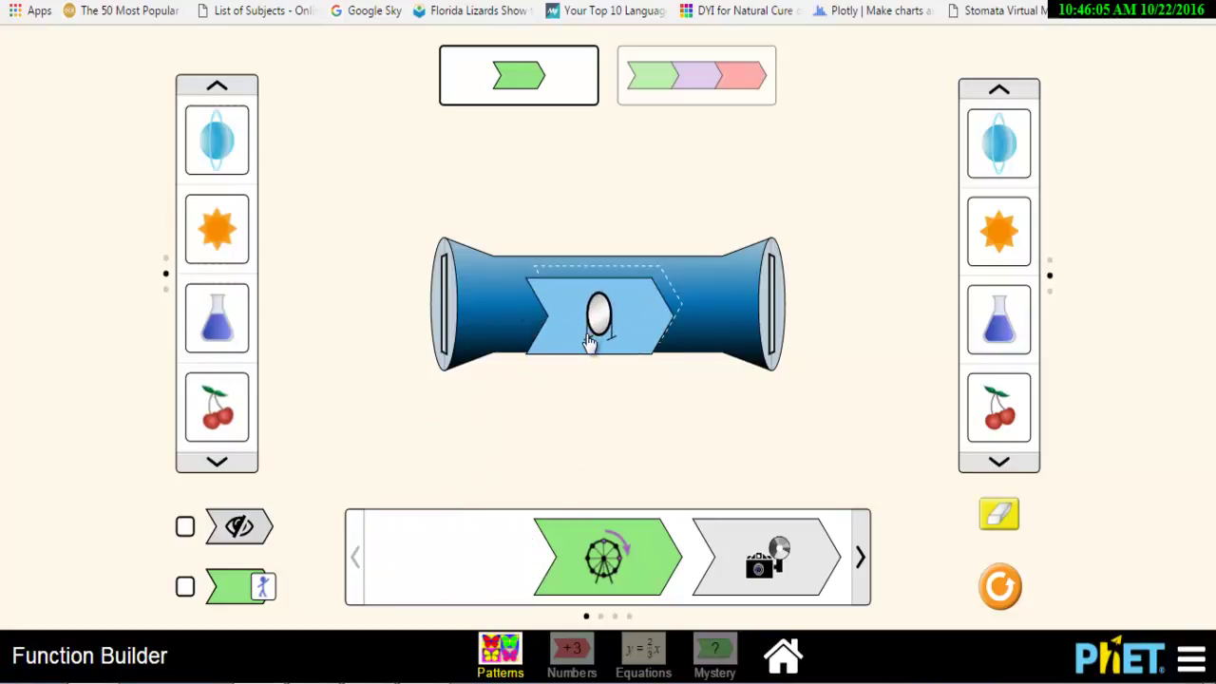
click(1000, 586)
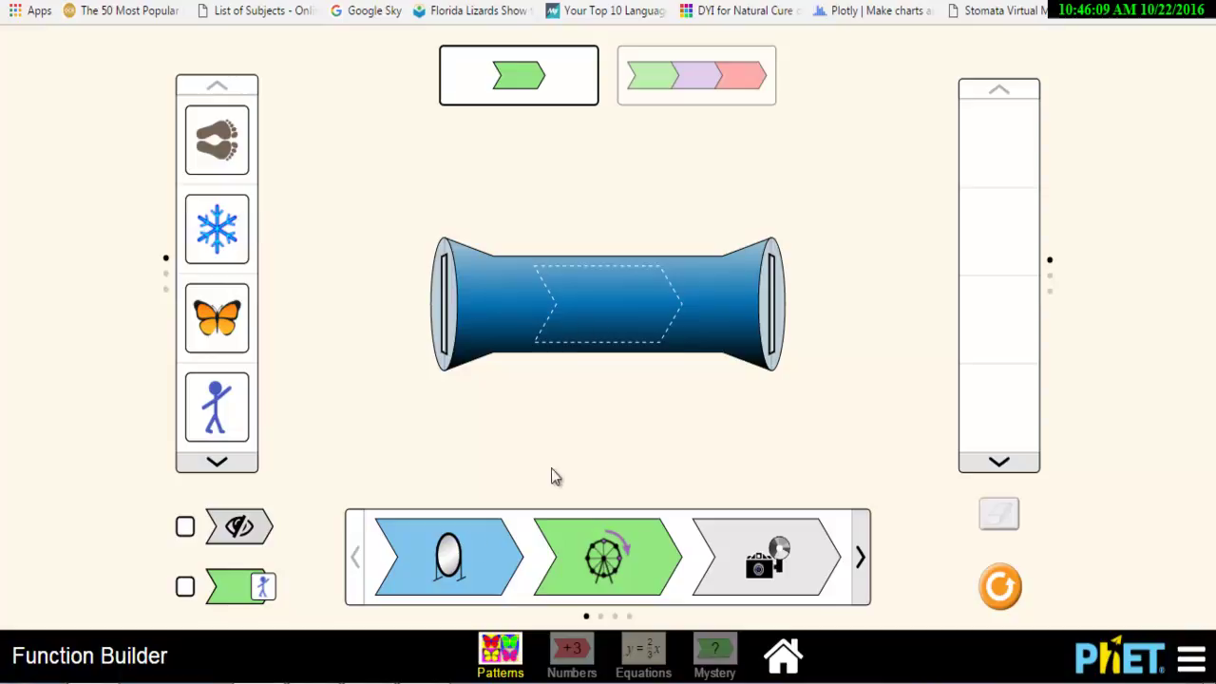
drag(446, 556, 598, 302)
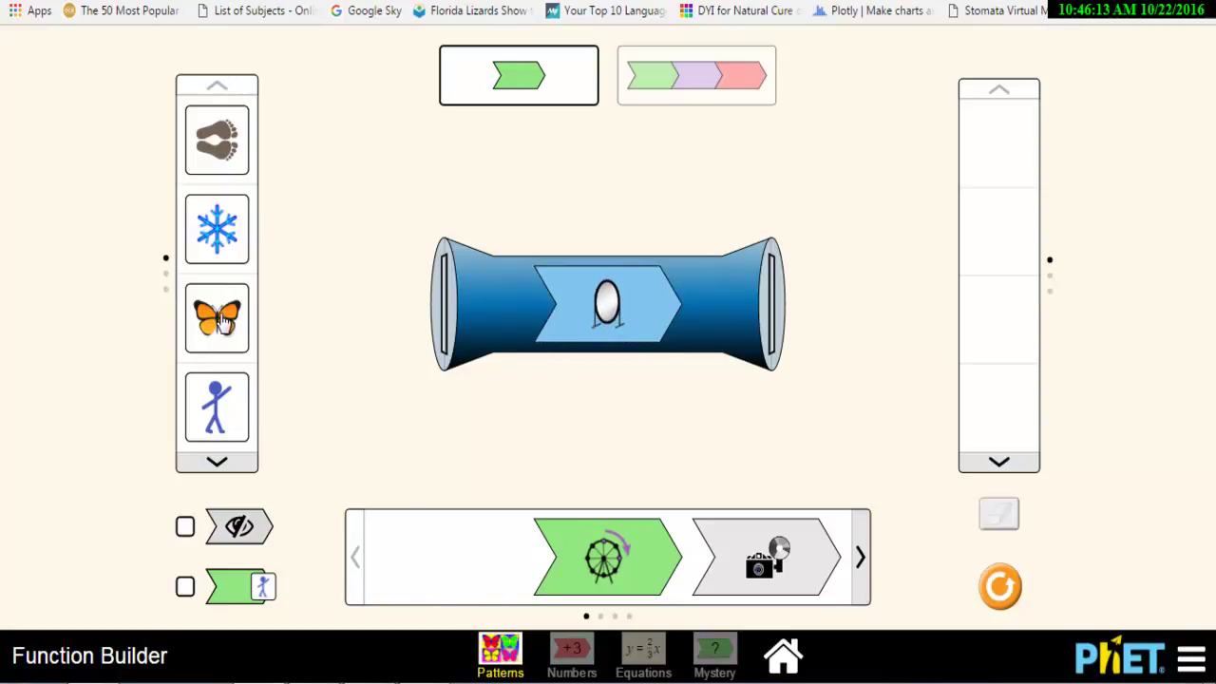
drag(217, 328, 436, 339)
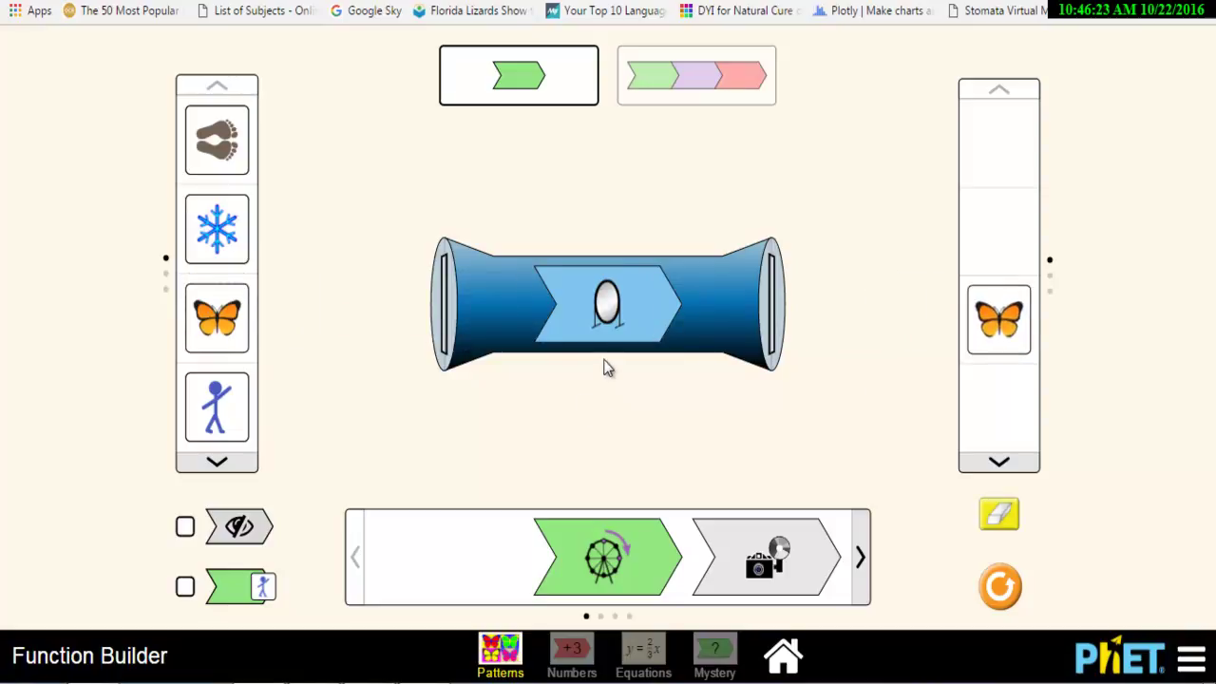
drag(996, 332, 817, 332)
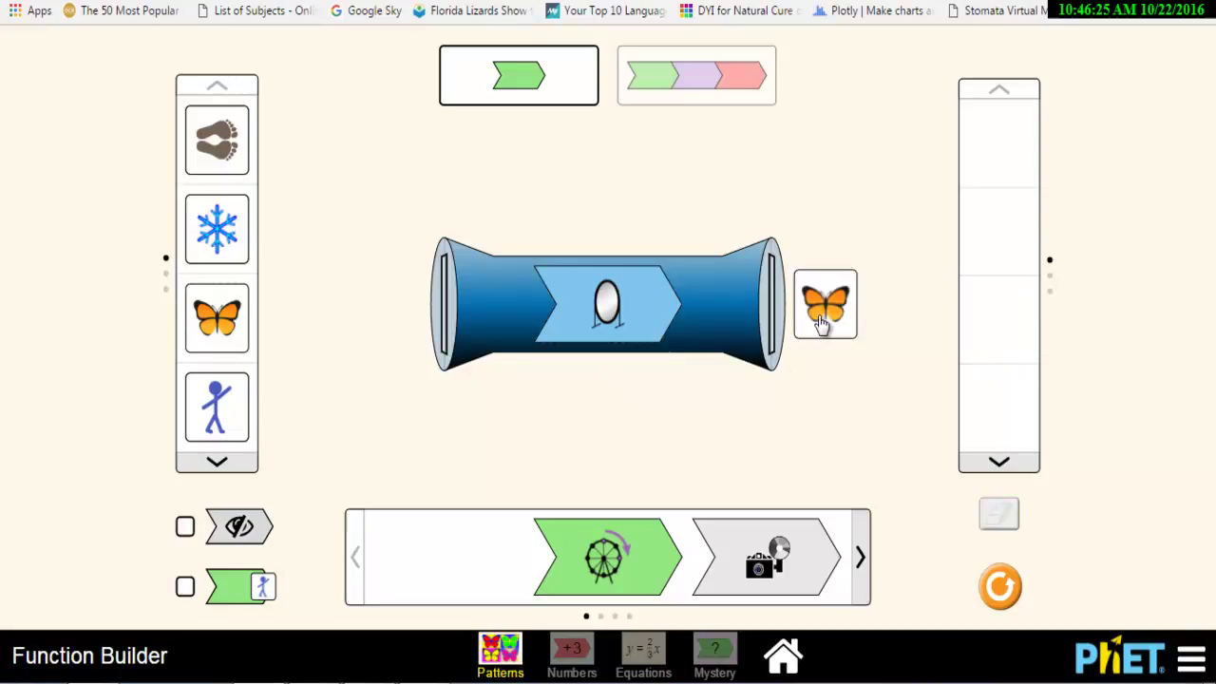
click(1002, 587)
drag(216, 319, 259, 318)
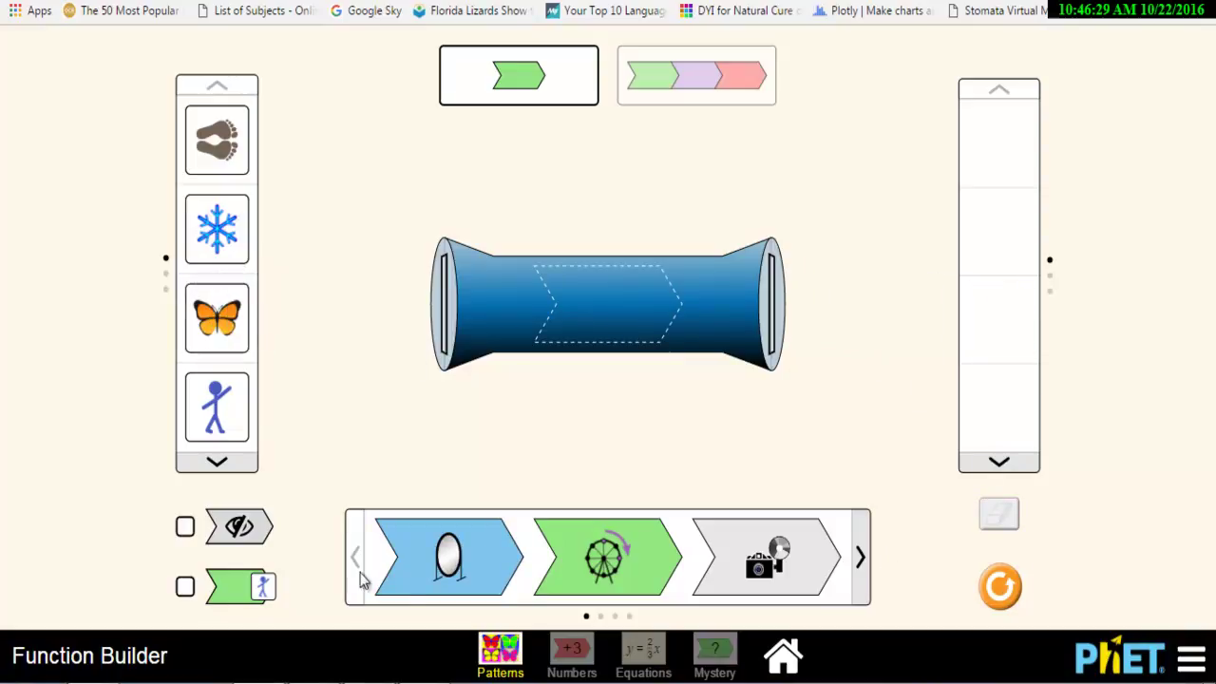
Place the blue mirror function in the machine and send the butterfly card through it
drag(404, 570, 600, 344)
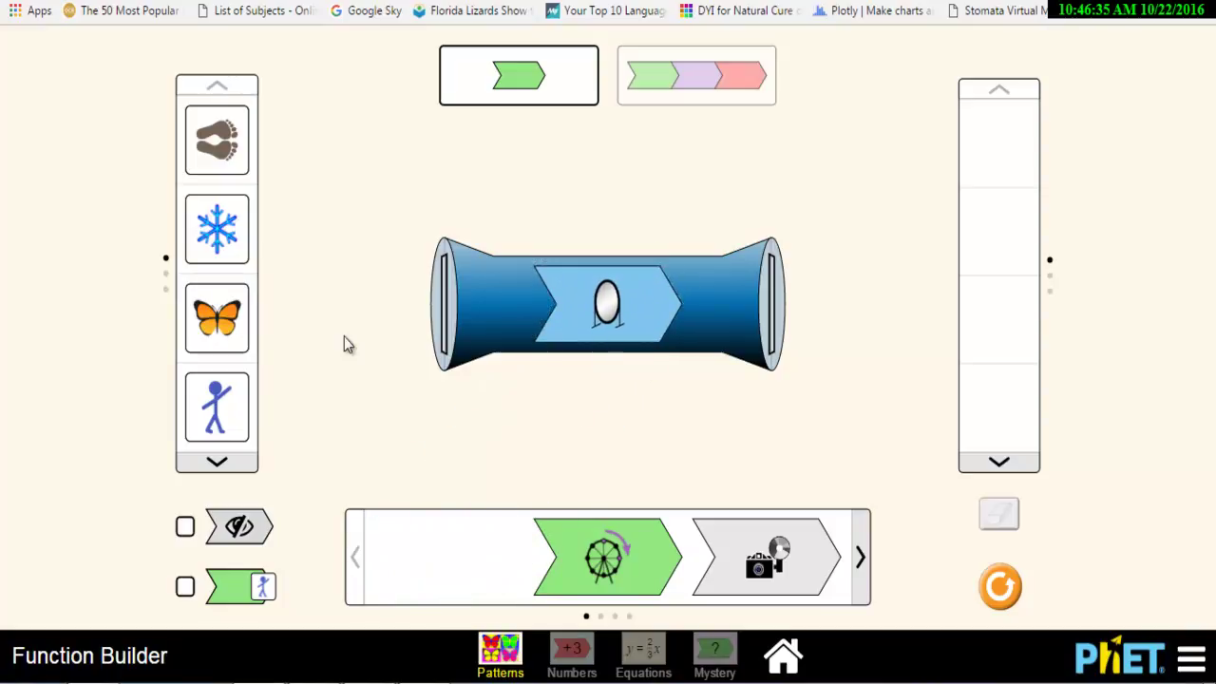
drag(220, 343, 423, 333)
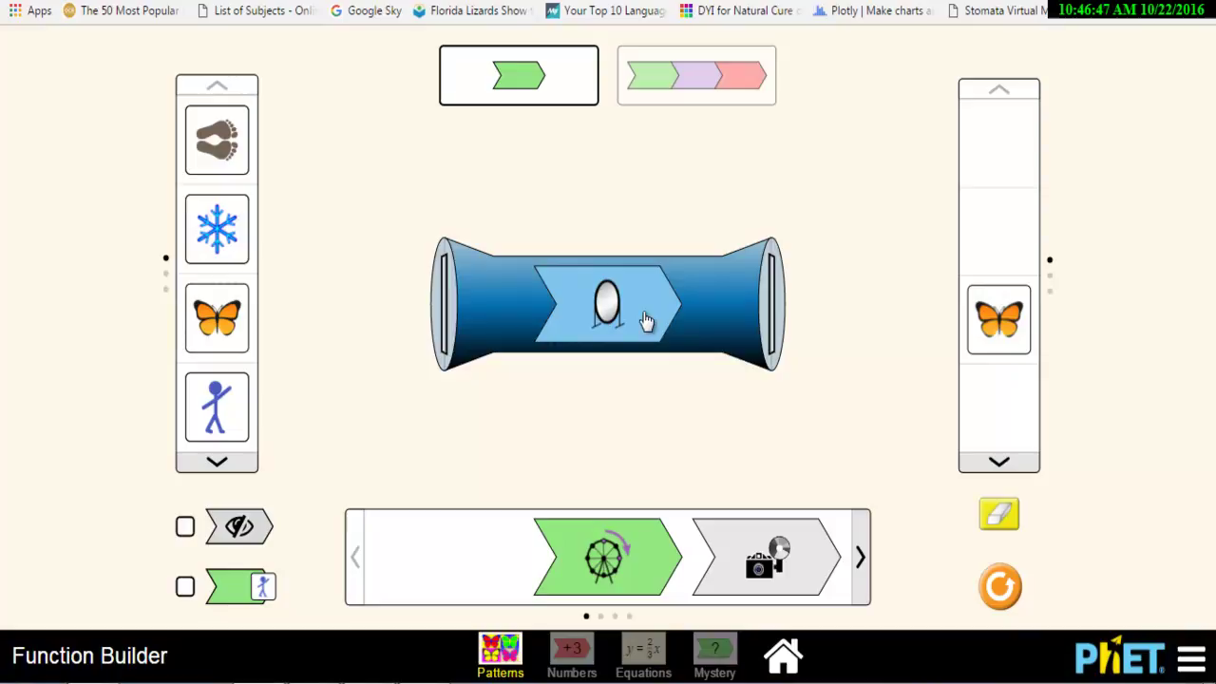
Run the stick figure, footprints and cherries cards through the mirror function
drag(241, 421, 423, 337)
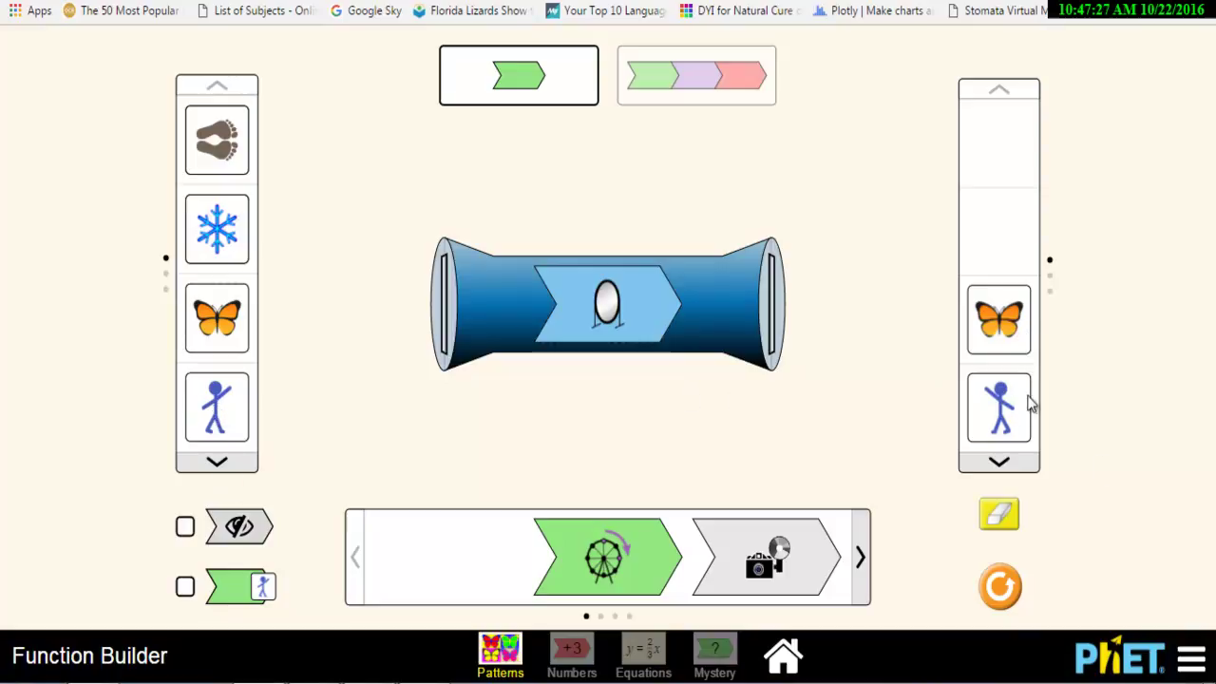
drag(242, 136, 449, 344)
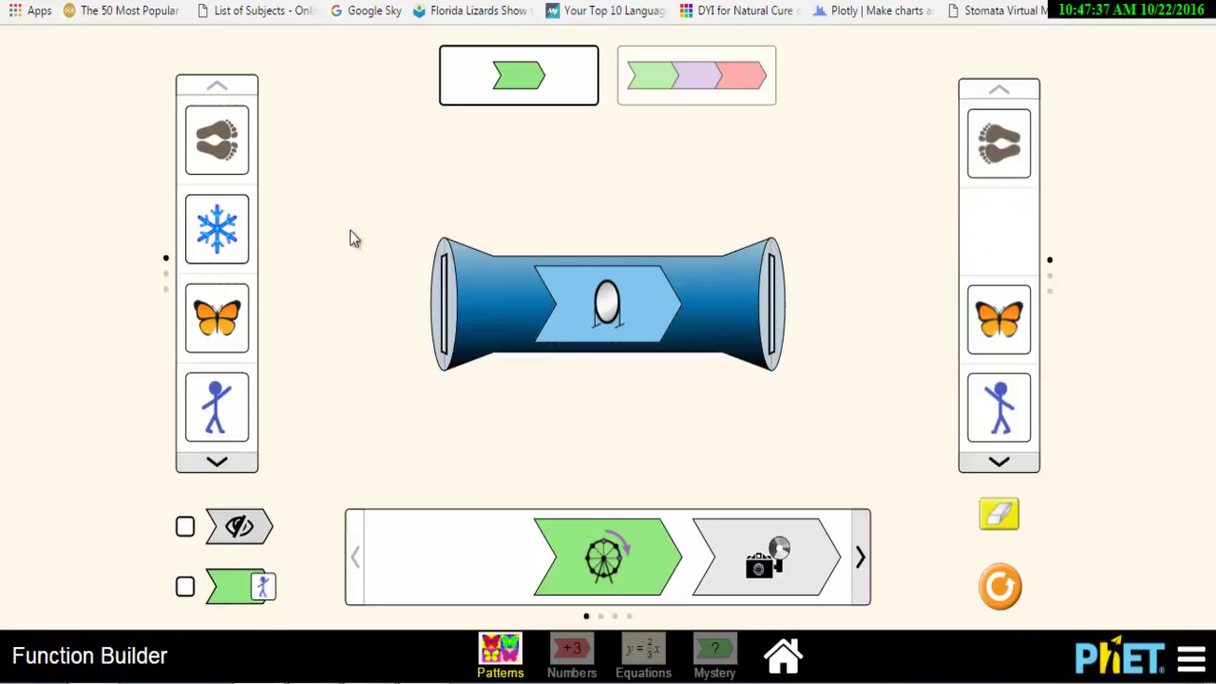
click(217, 464)
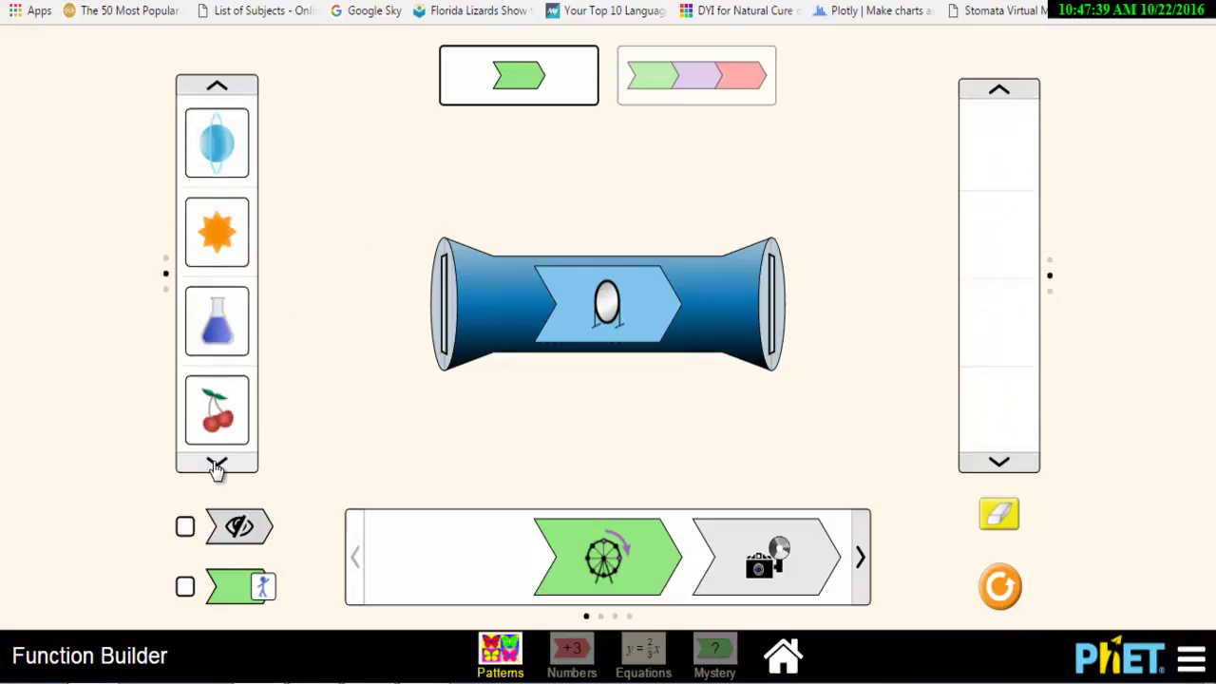
drag(217, 402, 430, 329)
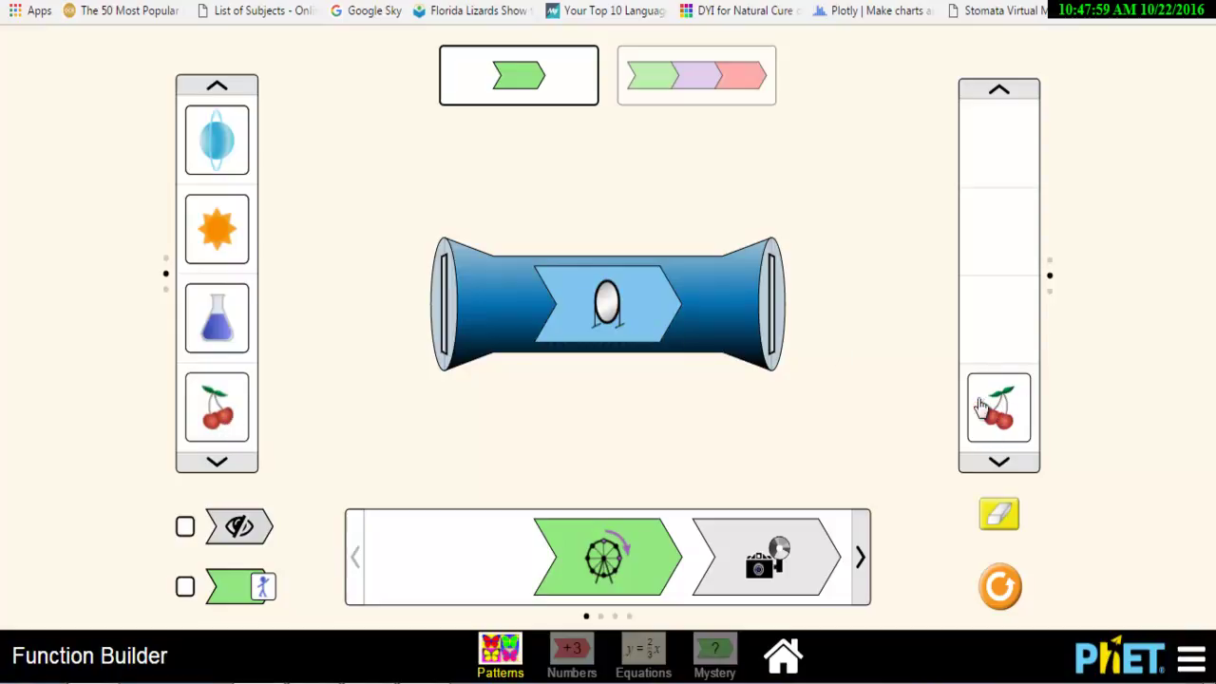
Replace the mirror function with the gray camera function, take the cherries card out of the output column, and reset the simulation
drag(636, 342, 460, 540)
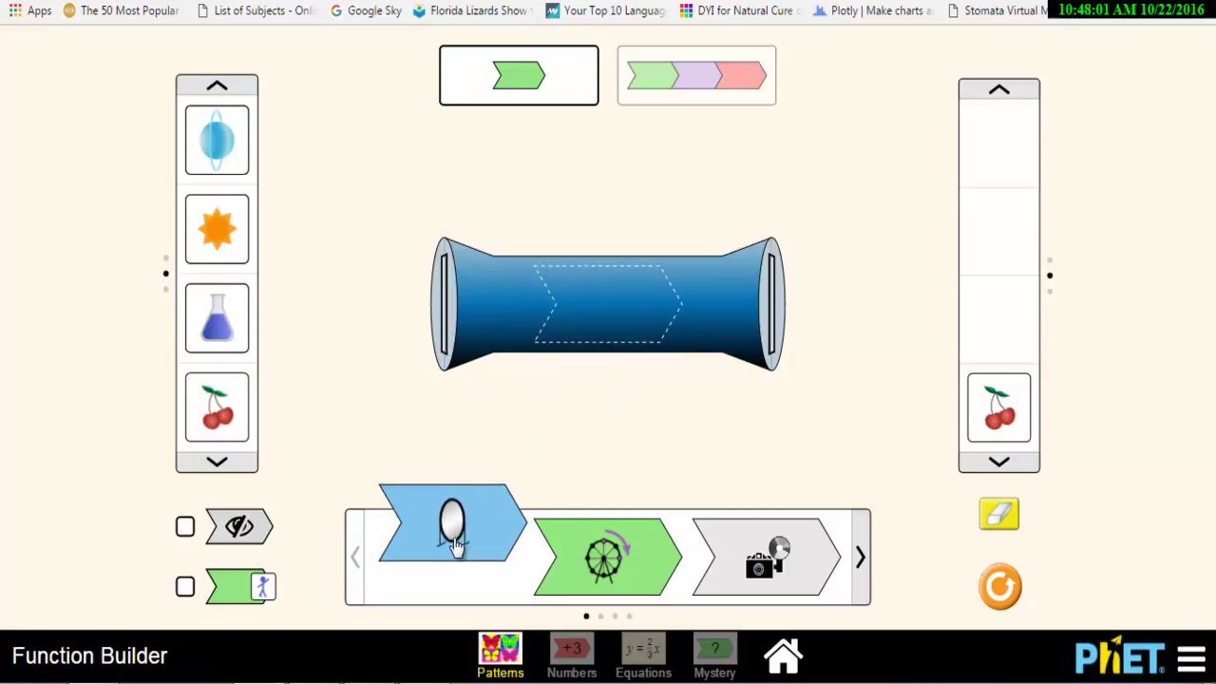
drag(763, 549, 653, 339)
click(1007, 416)
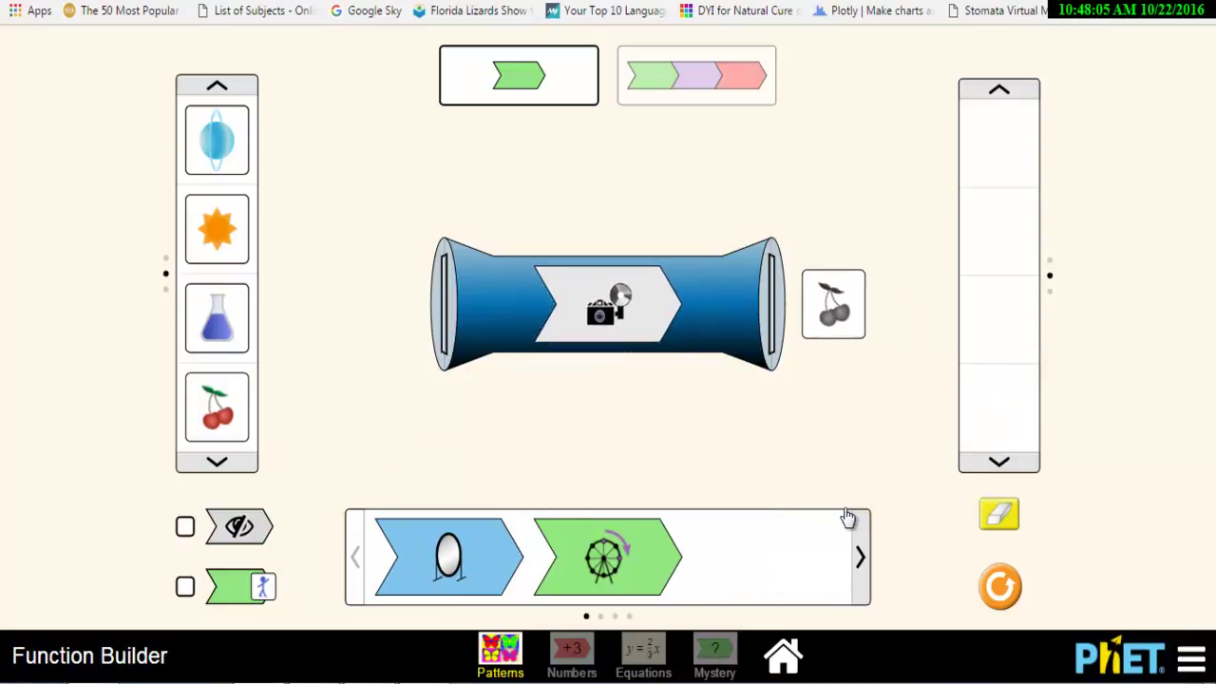
click(1007, 587)
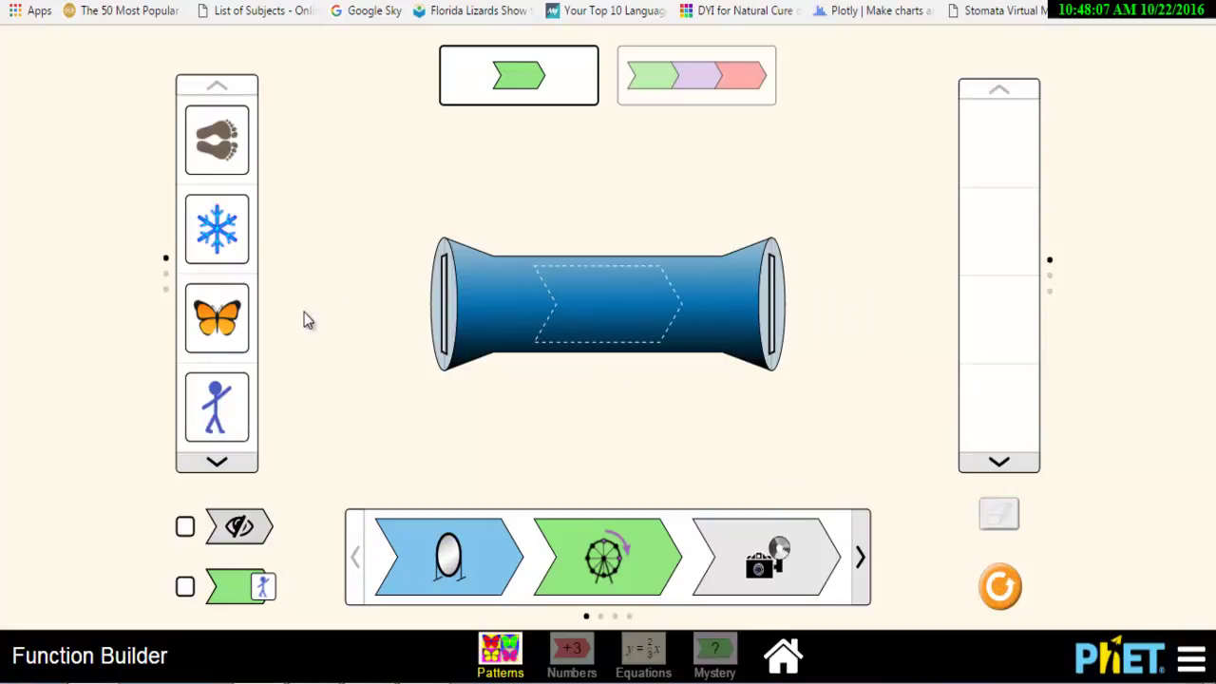
Place the camera function in the machine and send the red triangle from the set of shape cards through it
mouse_move(226, 410)
mouse_down()
mouse_move(395, 305)
mouse_move(217, 419)
mouse_up()
click(216, 462)
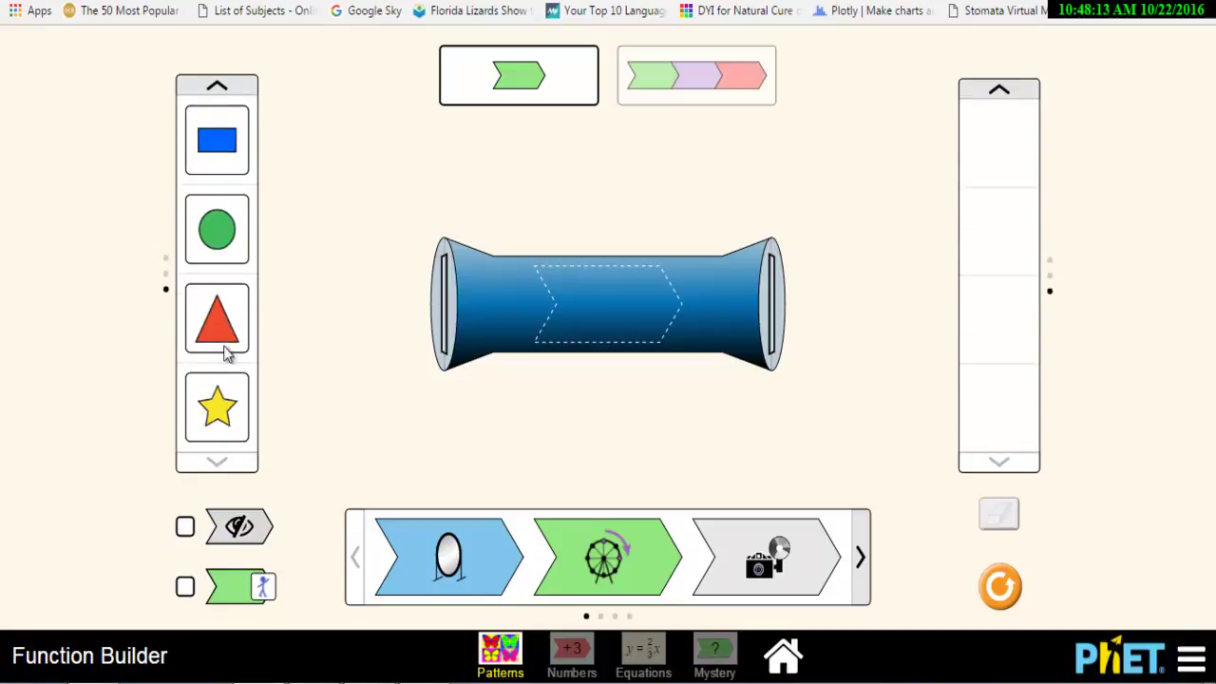
drag(228, 340, 385, 312)
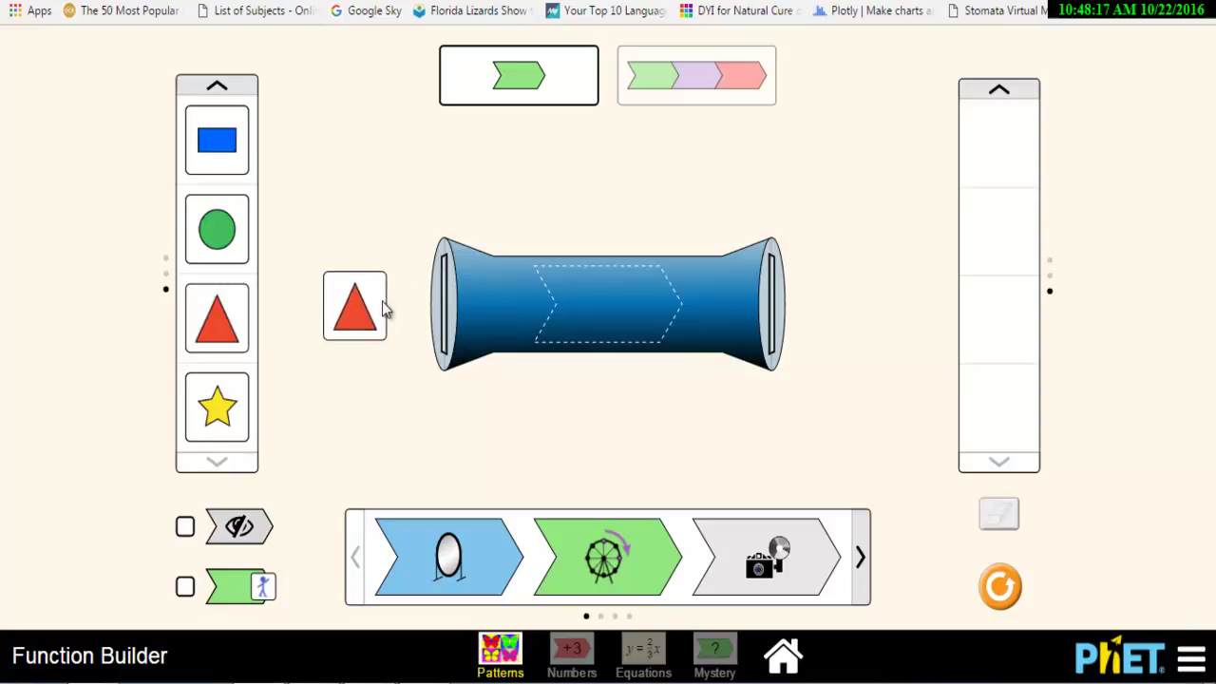
drag(815, 592, 645, 338)
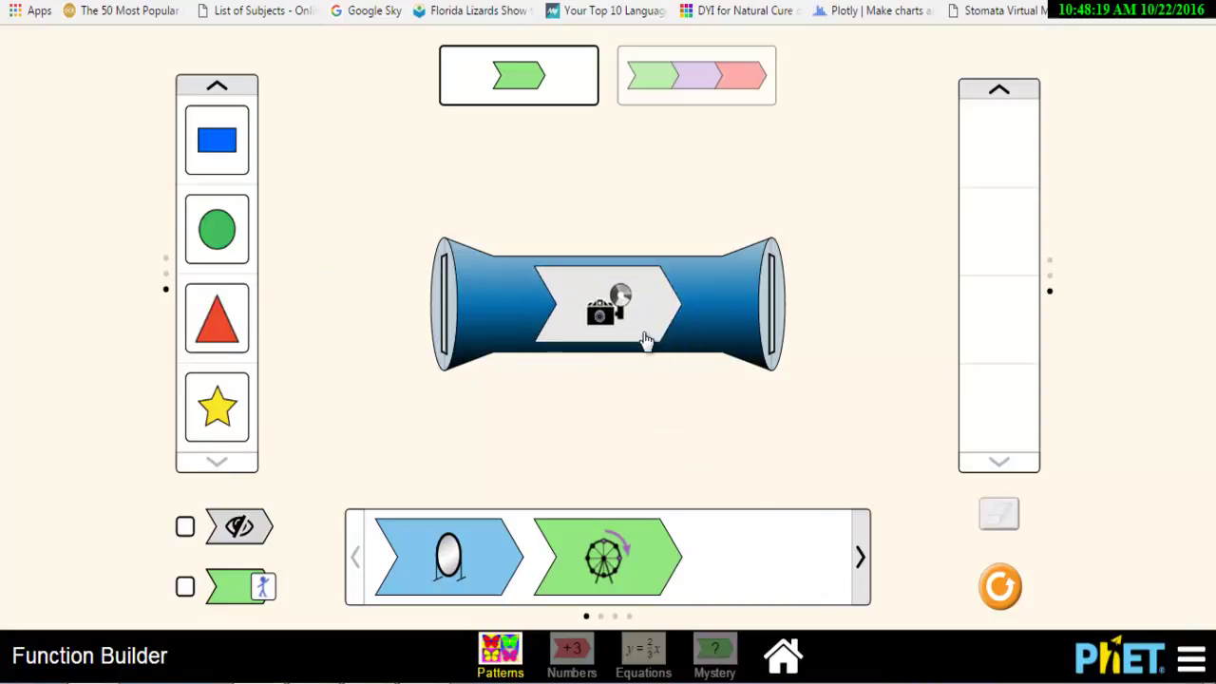
mouse_move(234, 317)
mouse_down()
mouse_move(386, 357)
mouse_move(386, 342)
mouse_move(447, 351)
mouse_up()
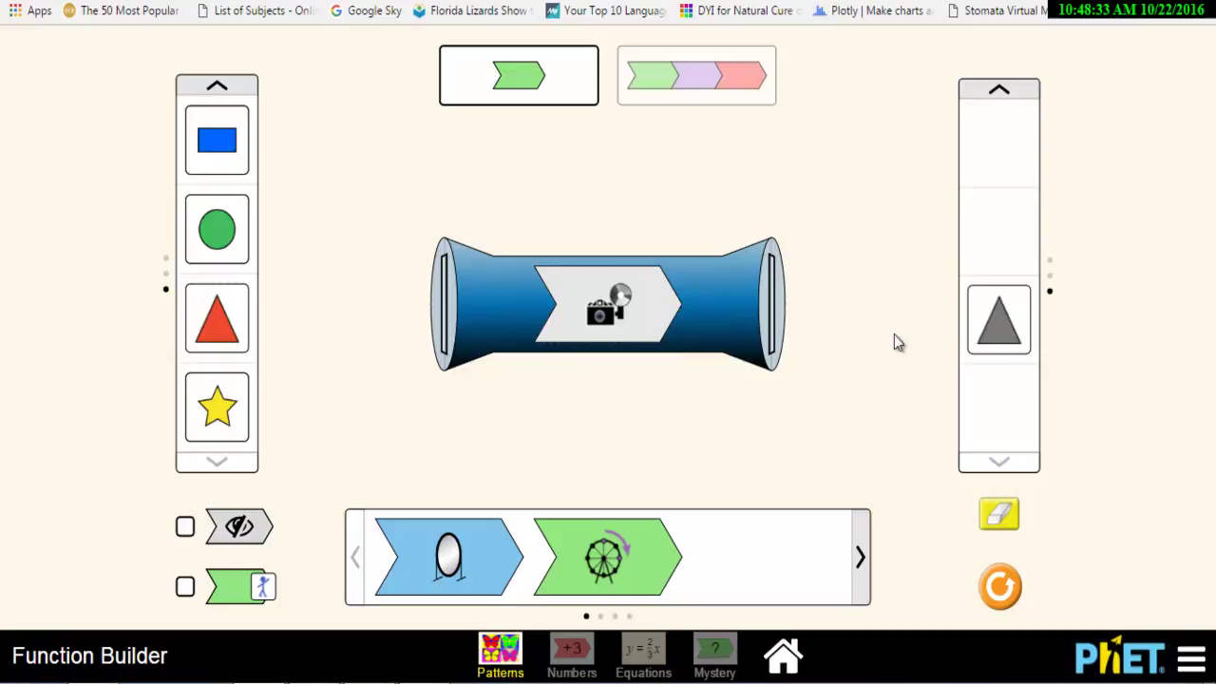
Run the star, circle and rectangle cards through the camera function, and take the function out of the machine
drag(220, 423, 435, 337)
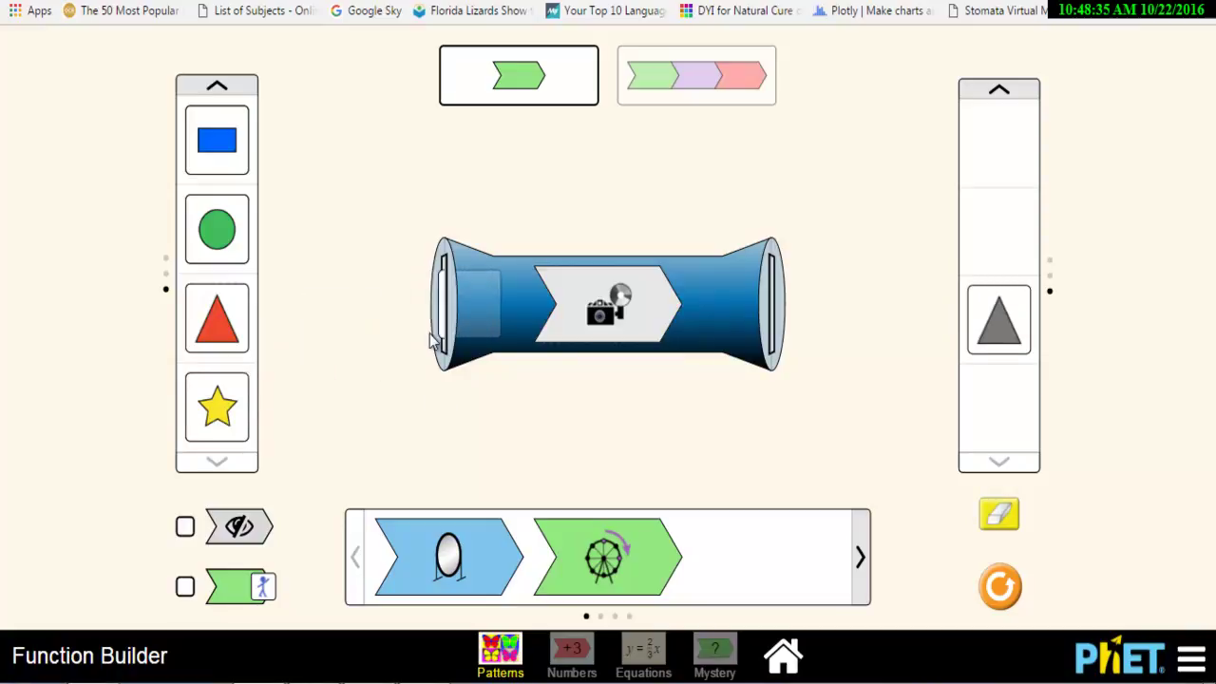
drag(216, 233, 412, 332)
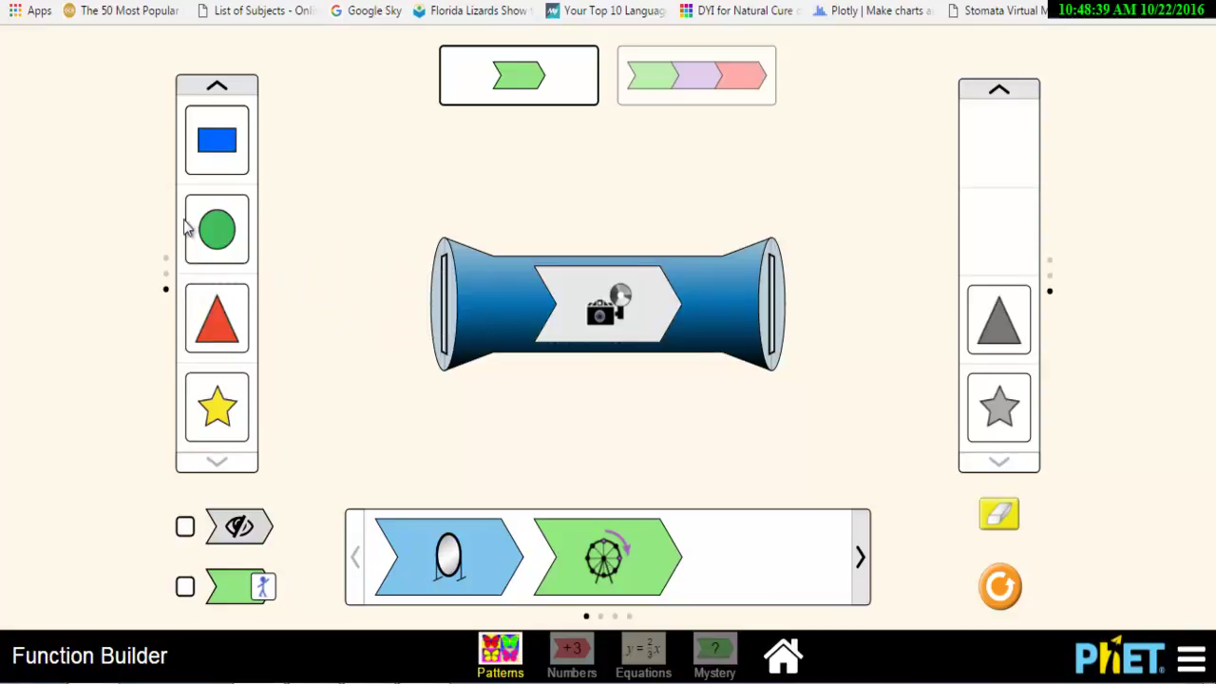
drag(234, 249, 494, 370)
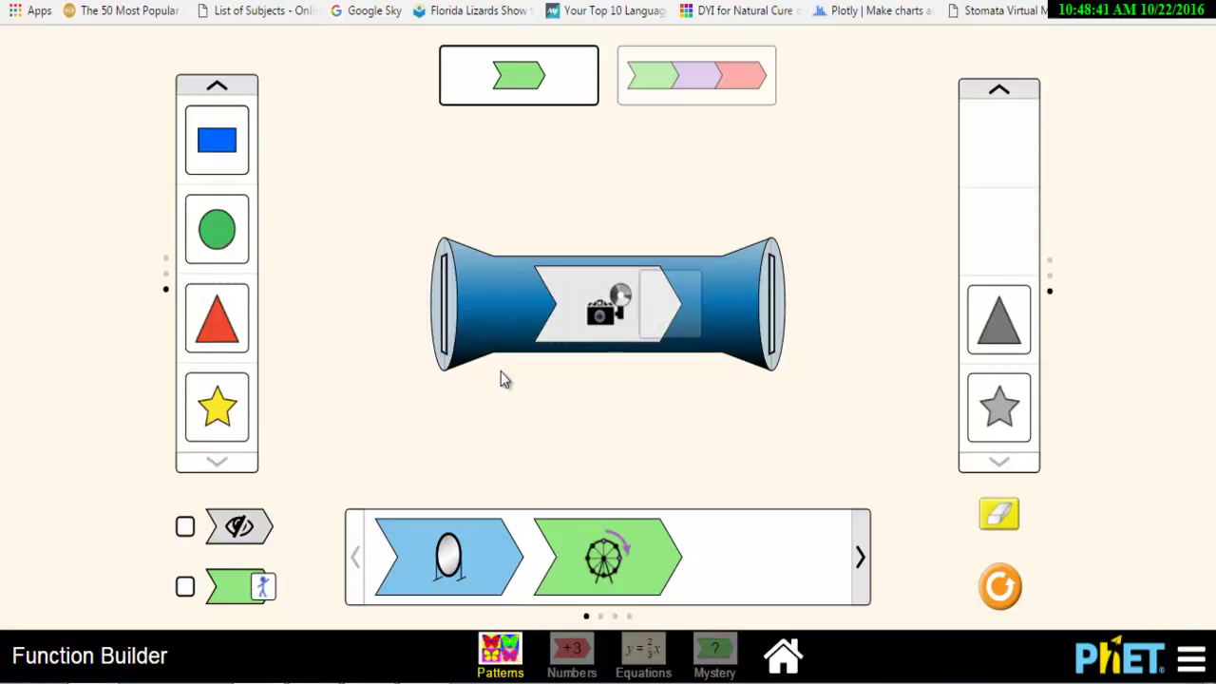
drag(209, 158, 402, 307)
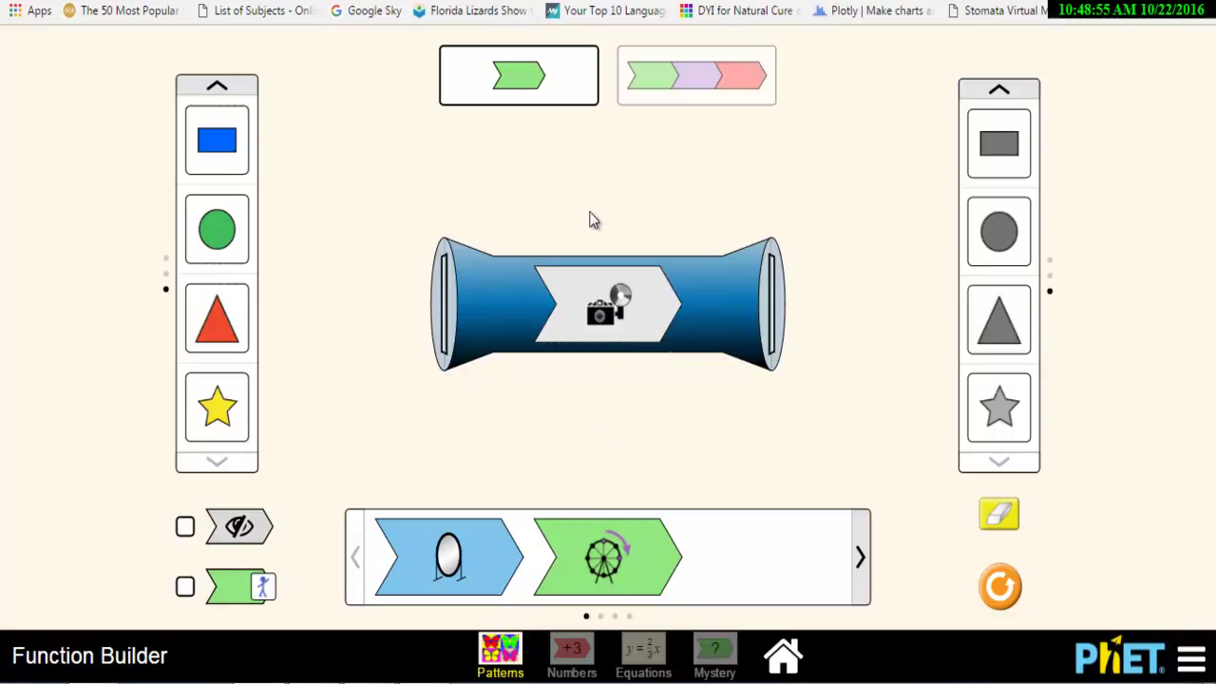
click(622, 308)
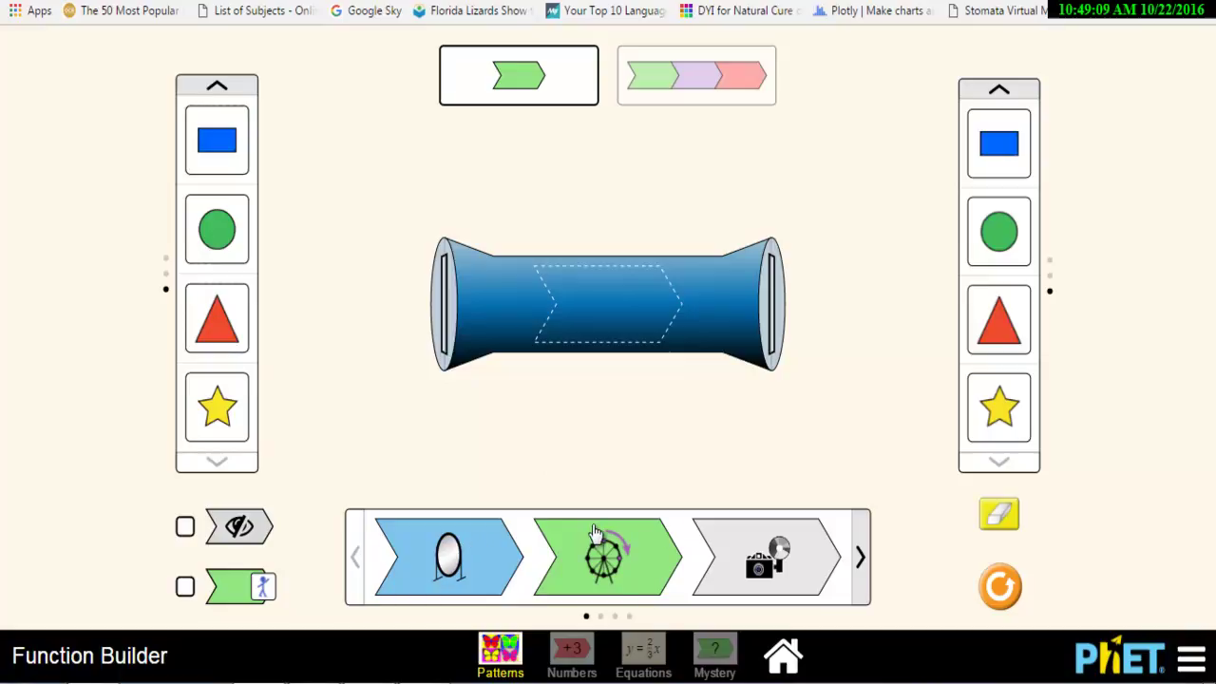
Switch to the three-function machine, place the camera function in its first slot, and send the butterfly card through
click(630, 87)
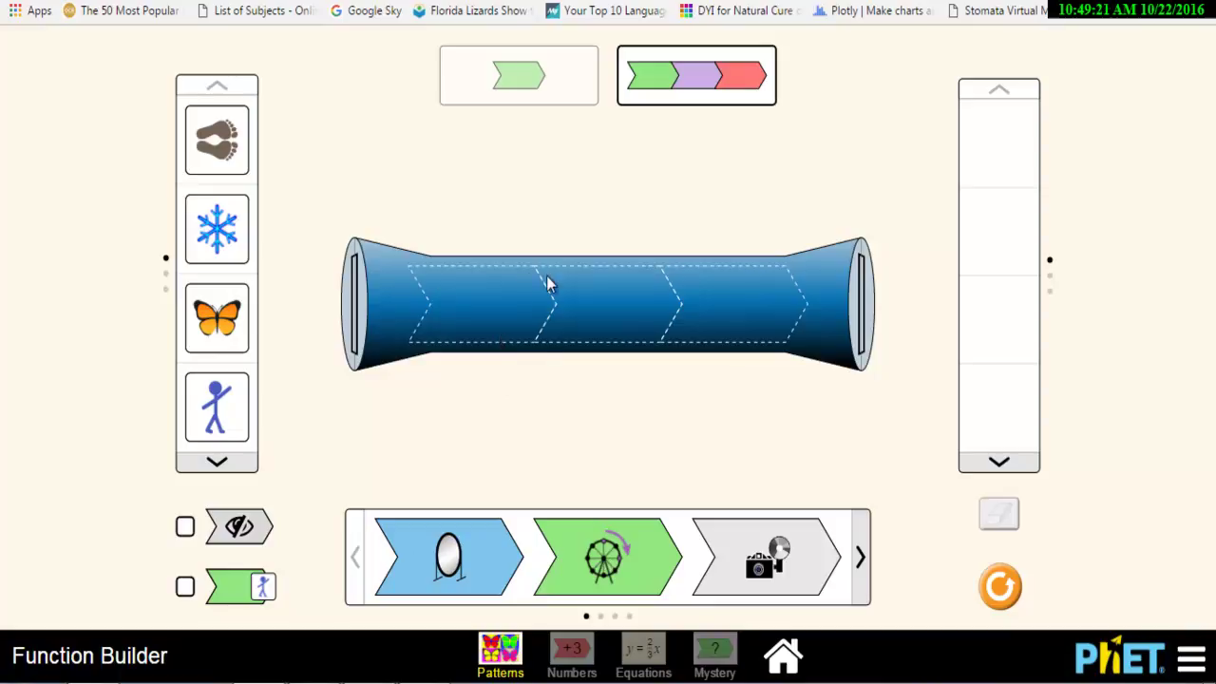
mouse_move(630, 559)
mouse_down()
mouse_move(518, 318)
mouse_move(618, 578)
mouse_up()
drag(739, 586, 460, 346)
drag(220, 321, 351, 306)
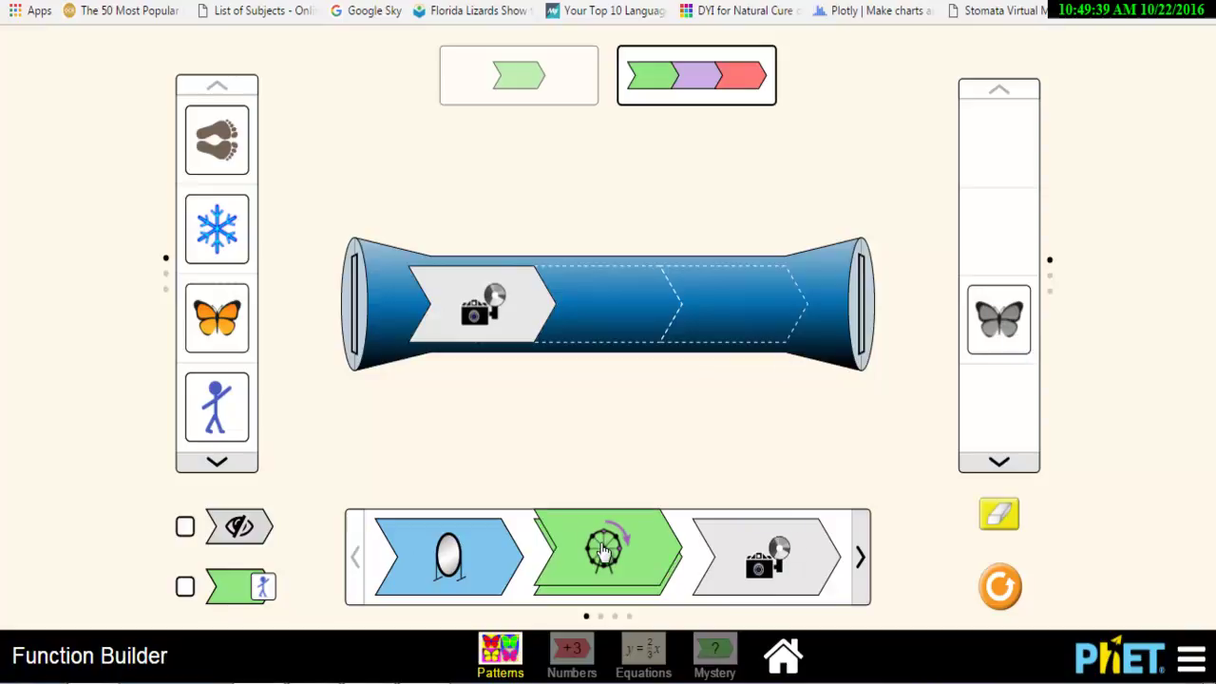
Add the rotation function in the second slot and run the stick figure, triangle, circle and rectangle cards through the machine
drag(603, 551, 616, 318)
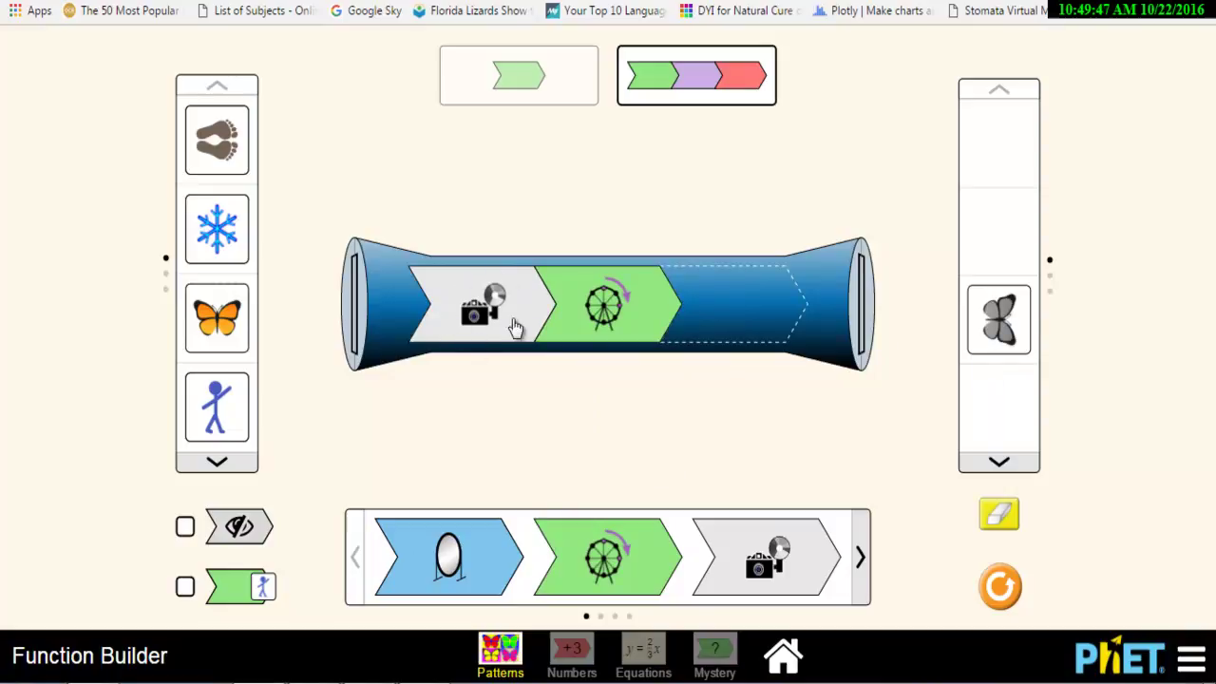
drag(207, 418, 330, 371)
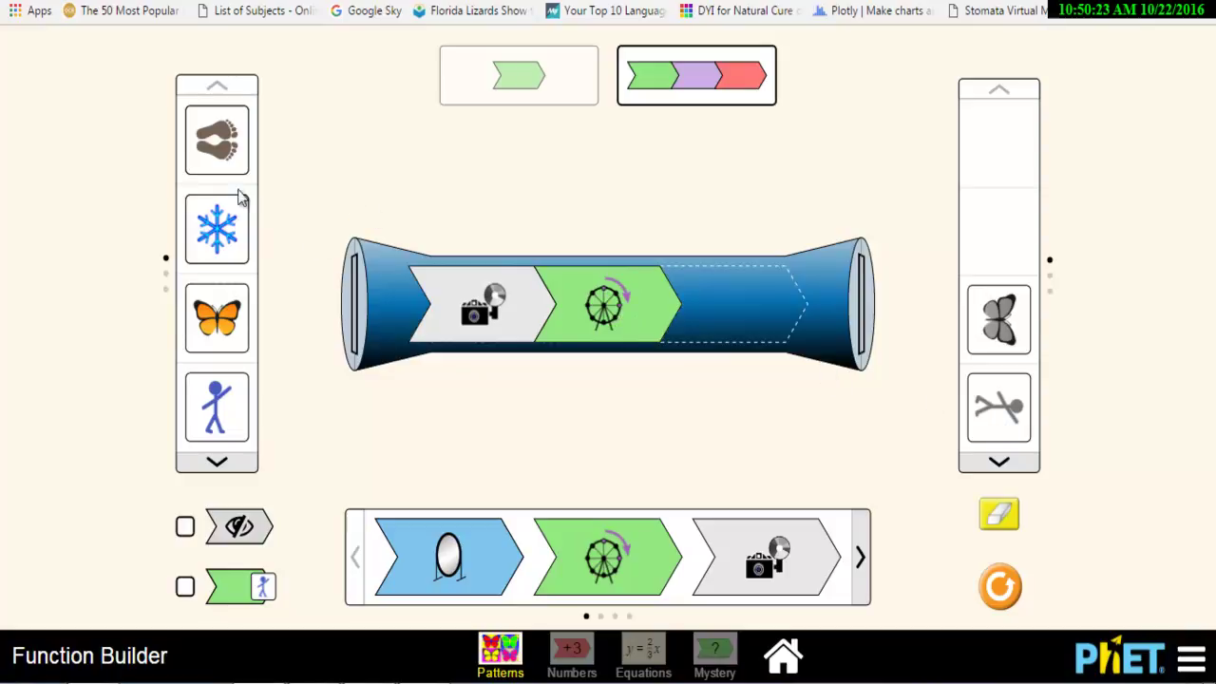
click(218, 464)
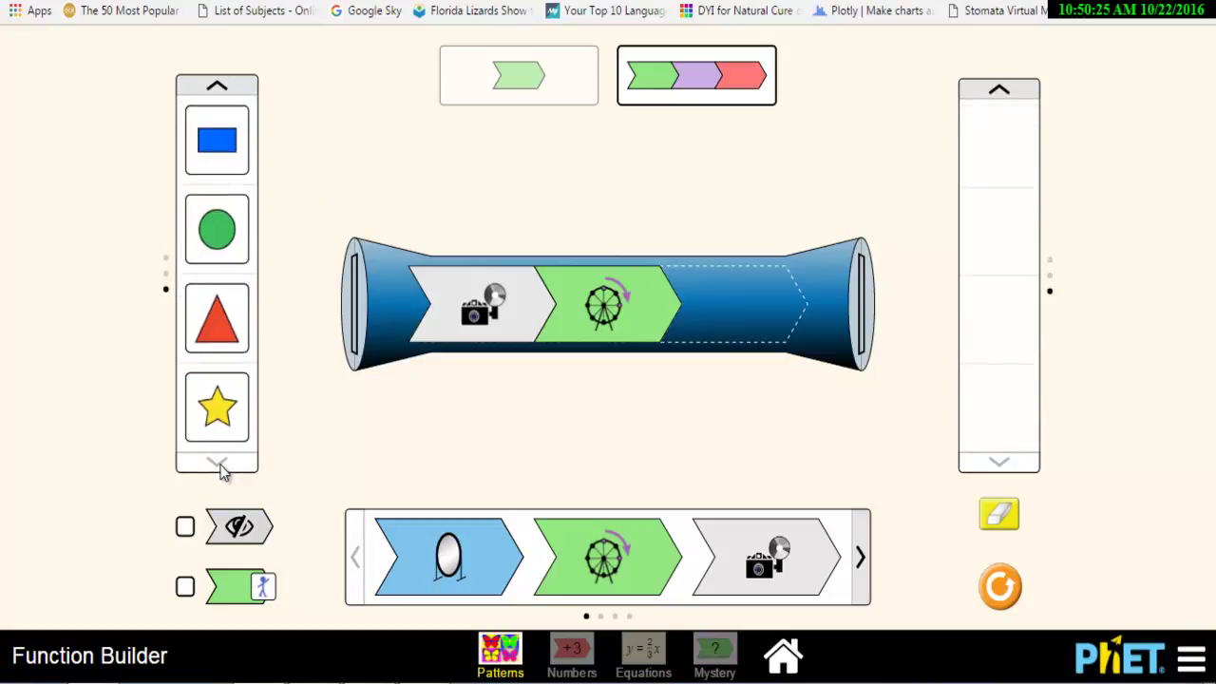
click(218, 330)
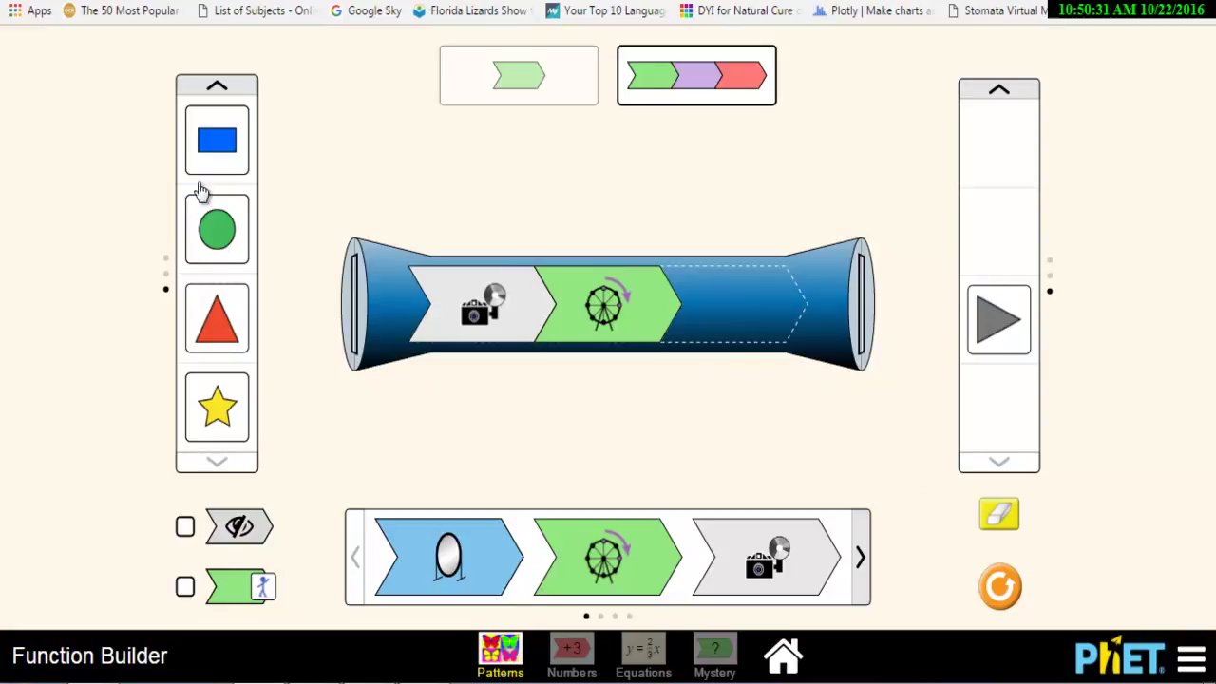
drag(218, 236, 340, 319)
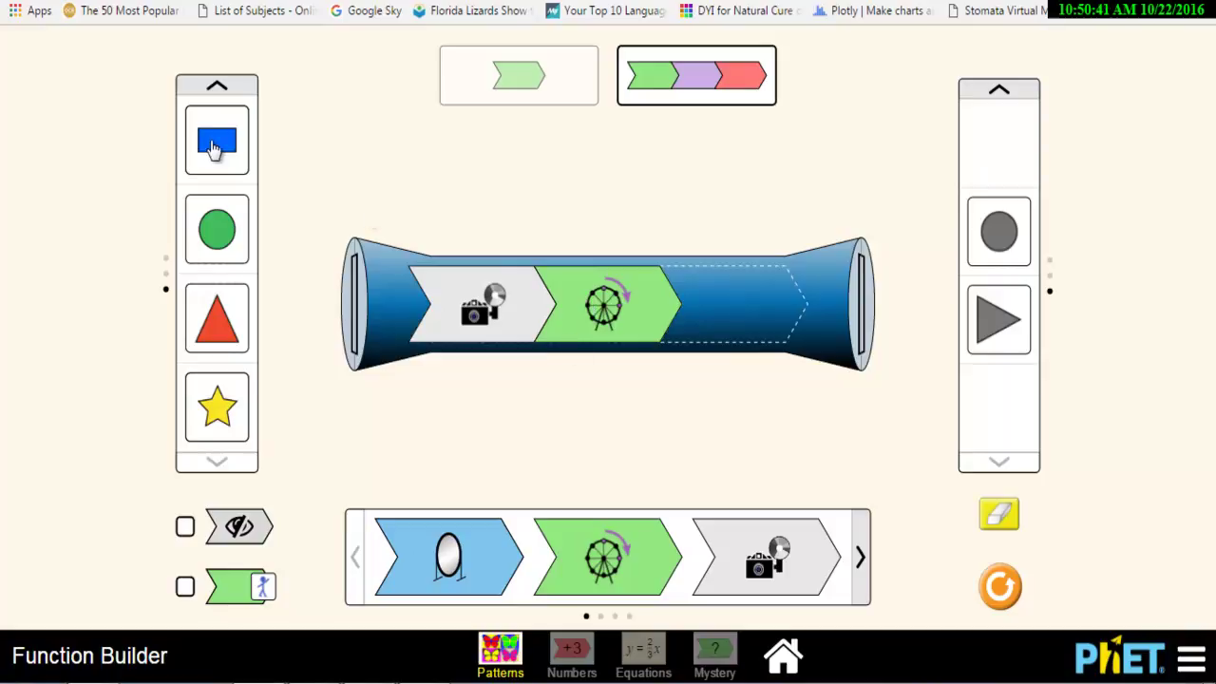
drag(217, 143, 316, 321)
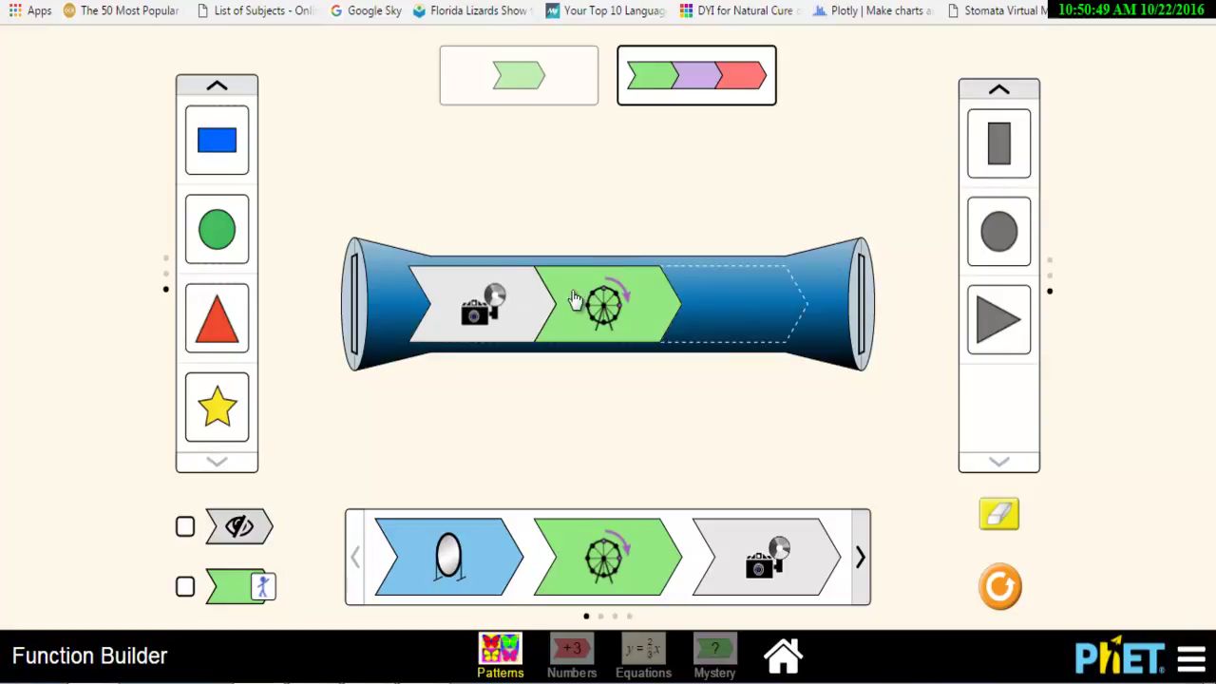
Add the mirror function in the third slot and return to the first set of cards to see its effect
drag(456, 558, 759, 365)
drag(466, 555, 750, 311)
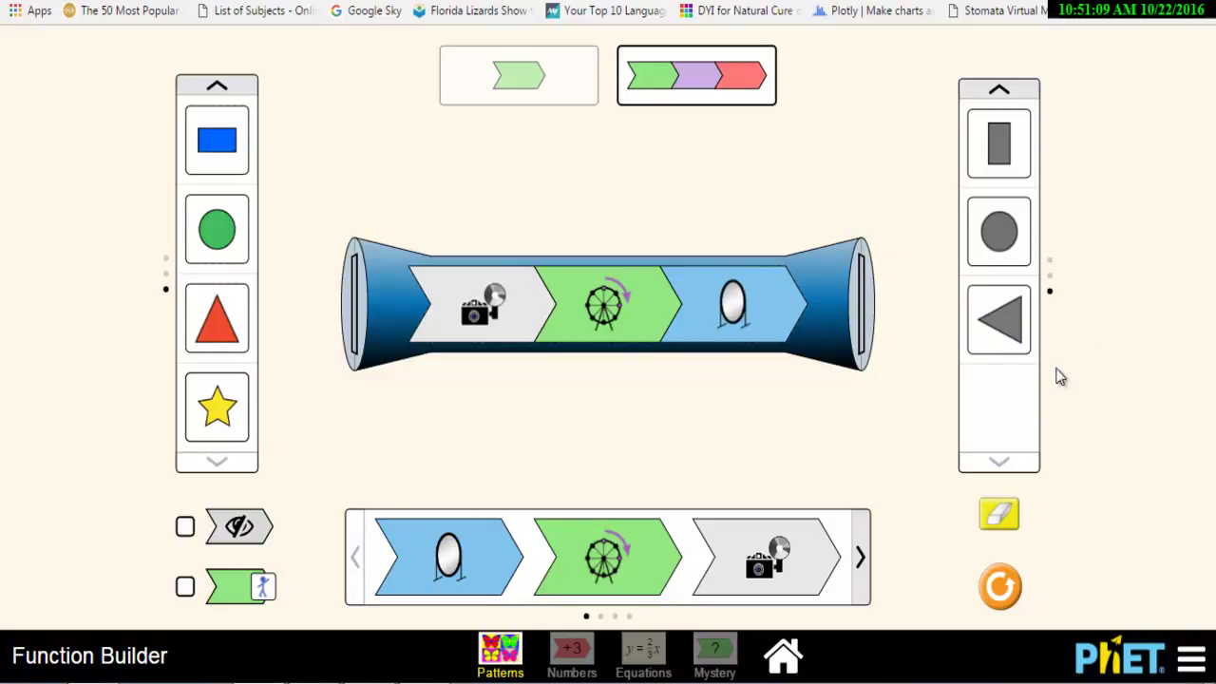
mouse_move(792, 340)
mouse_down()
mouse_move(769, 428)
mouse_move(763, 340)
mouse_move(757, 475)
mouse_move(769, 345)
mouse_up()
click(218, 87)
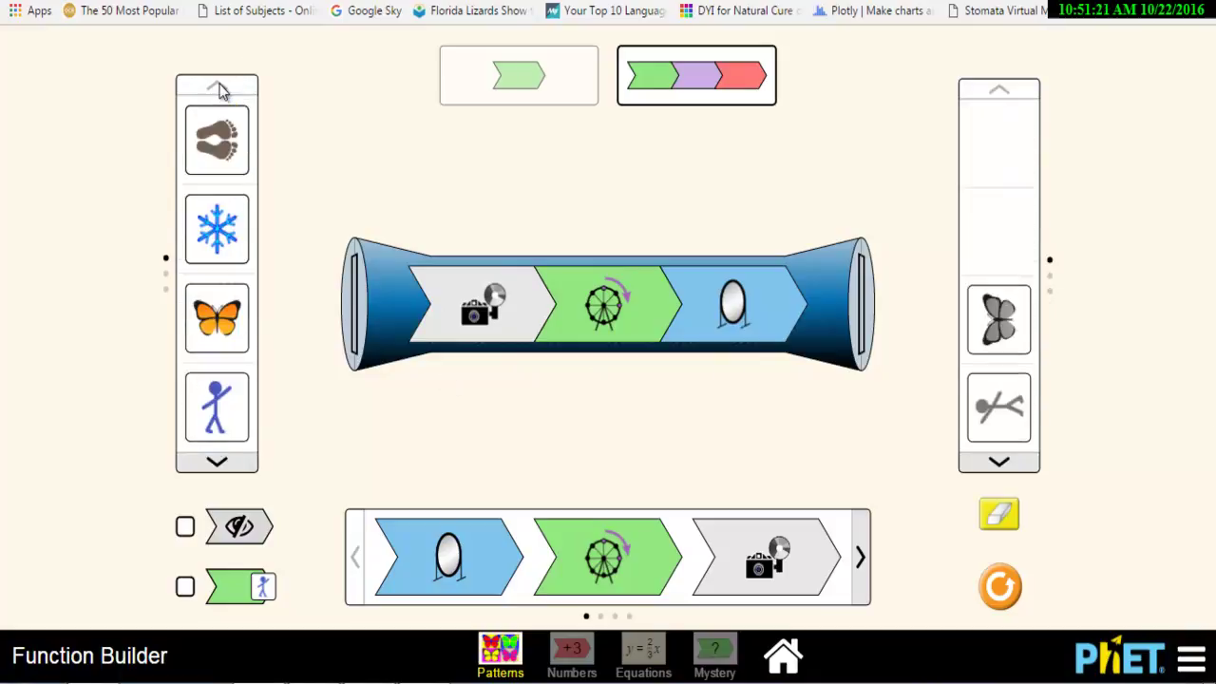
mouse_move(218, 399)
mouse_down()
mouse_move(251, 352)
mouse_move(222, 384)
mouse_up()
Reset the simulation, rebuild the three-function machine as camera, rotation, mirror, and send the stick figure through it
click(999, 586)
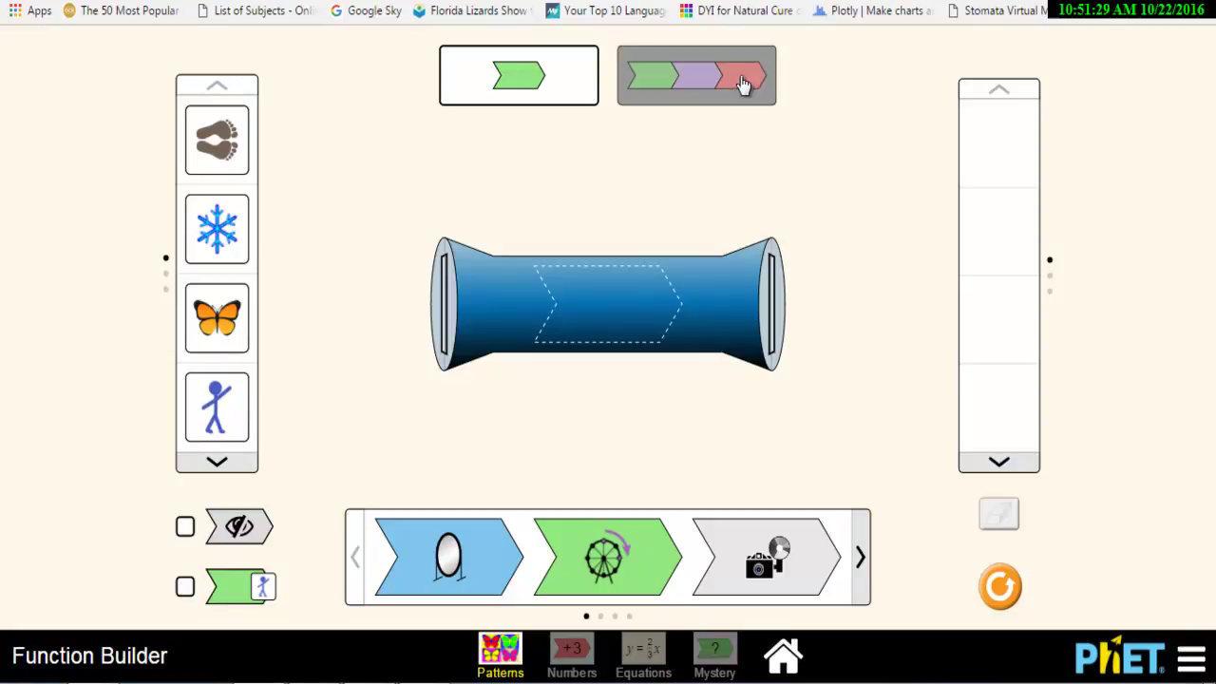
click(697, 75)
drag(446, 553, 745, 380)
drag(708, 584, 499, 299)
drag(613, 534, 616, 311)
drag(245, 415, 334, 345)
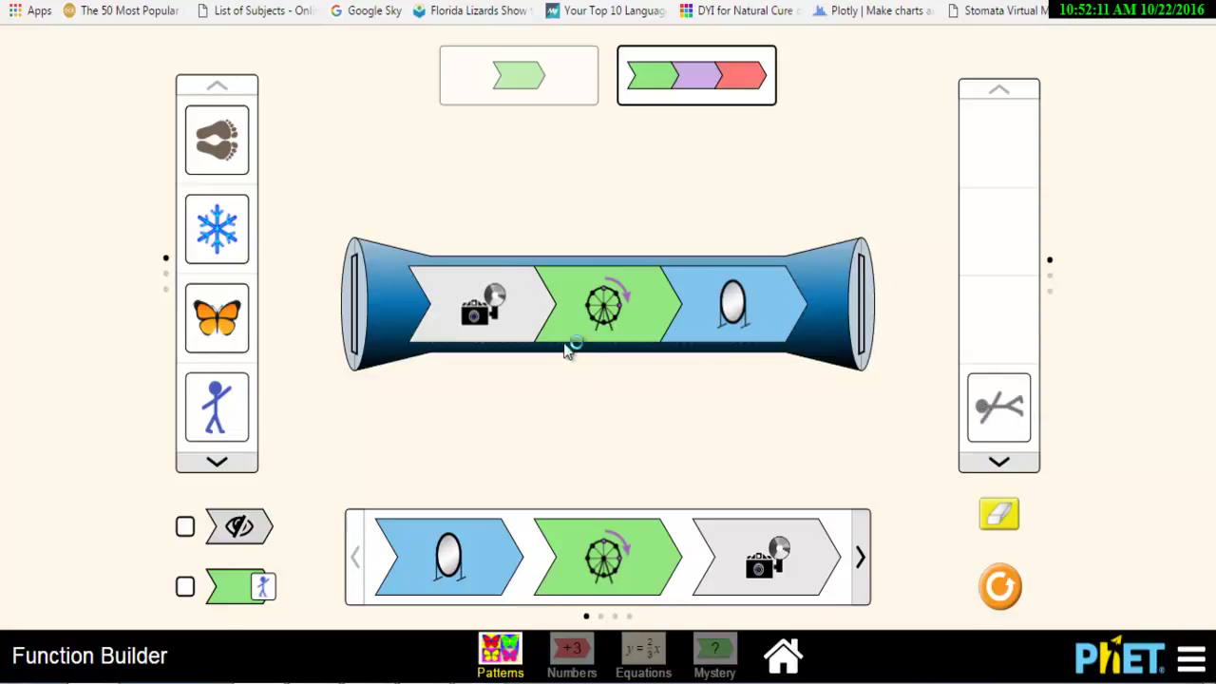
Rearrange the functions in the machine into the order rotation, mirror, camera
drag(598, 318, 582, 556)
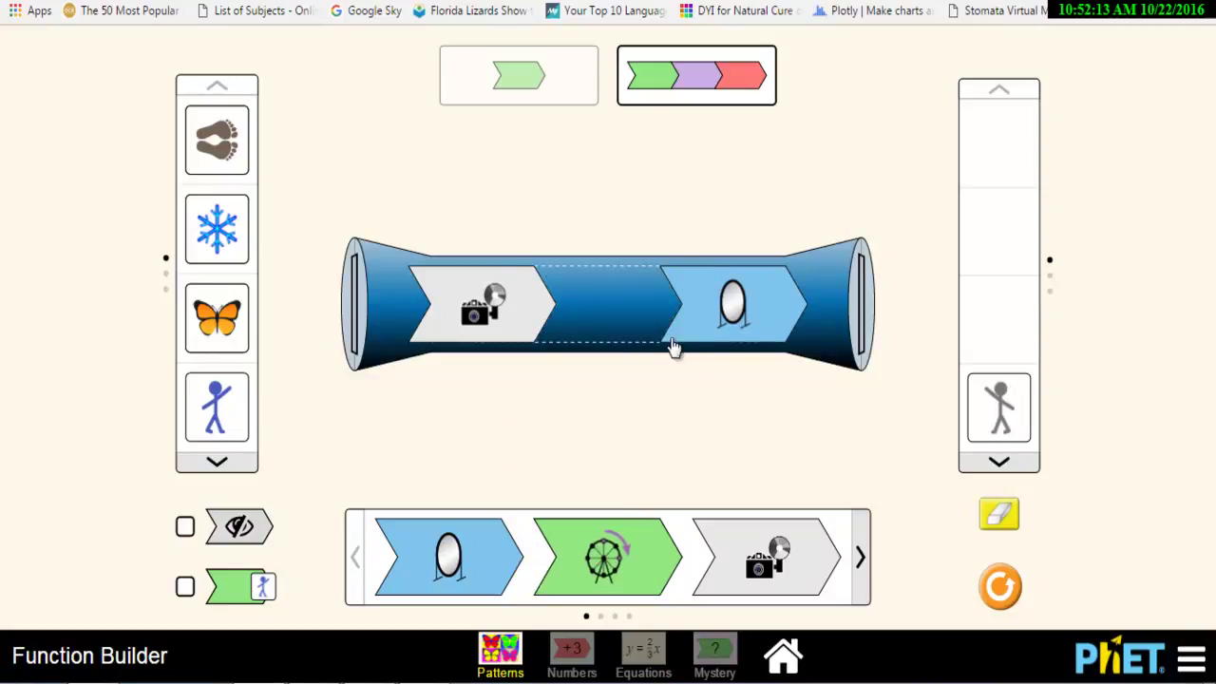
click(727, 328)
drag(504, 332, 750, 342)
drag(439, 558, 478, 376)
drag(609, 529, 594, 285)
drag(499, 318, 673, 397)
drag(606, 316, 489, 297)
drag(475, 576, 609, 328)
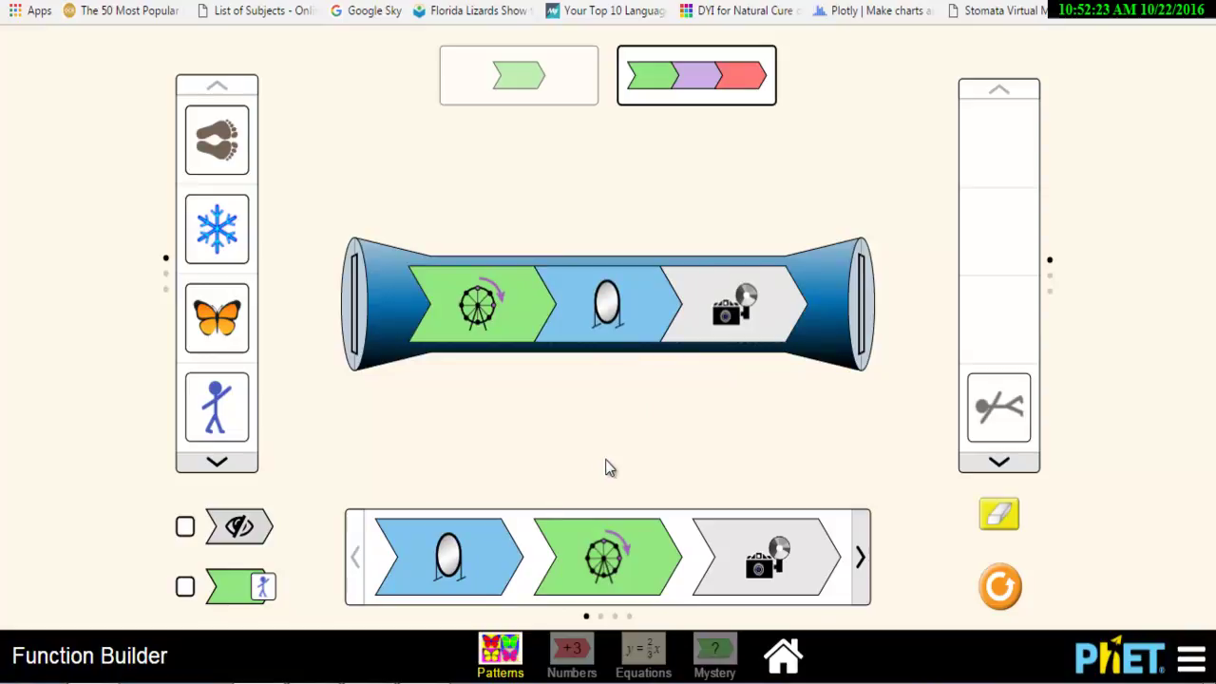
Reset the simulation, build the three-function machine as rotation, mirror, camera, and send the stick figure through it
click(1003, 587)
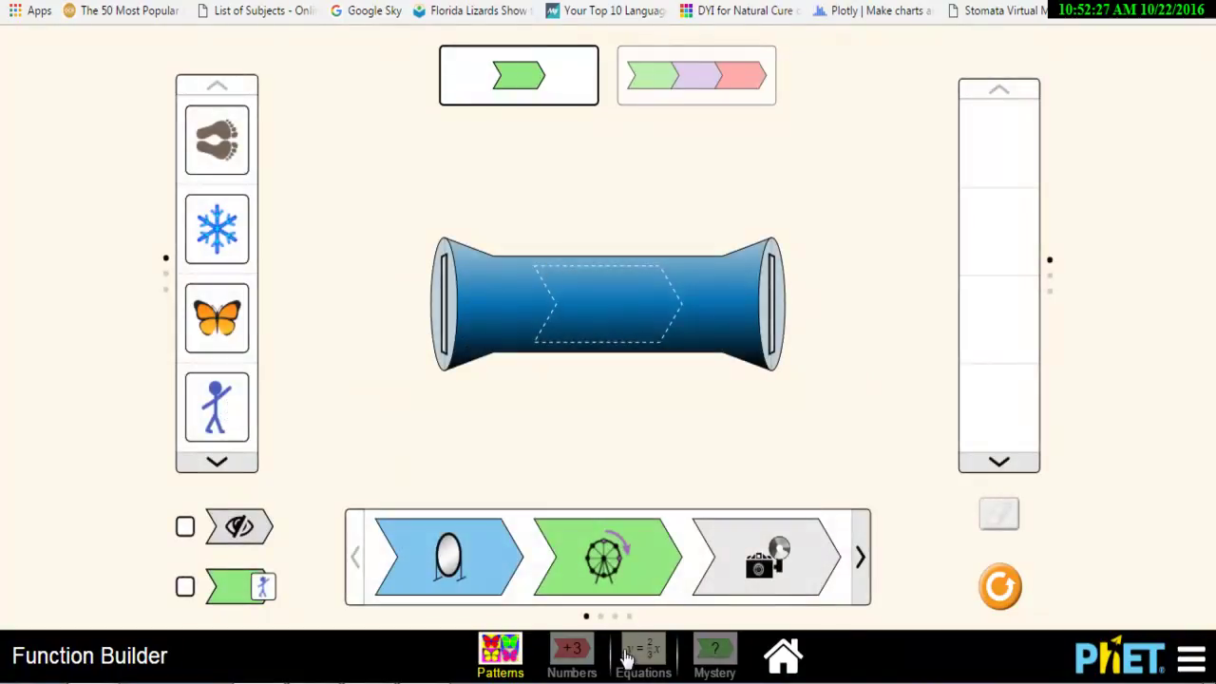
click(670, 95)
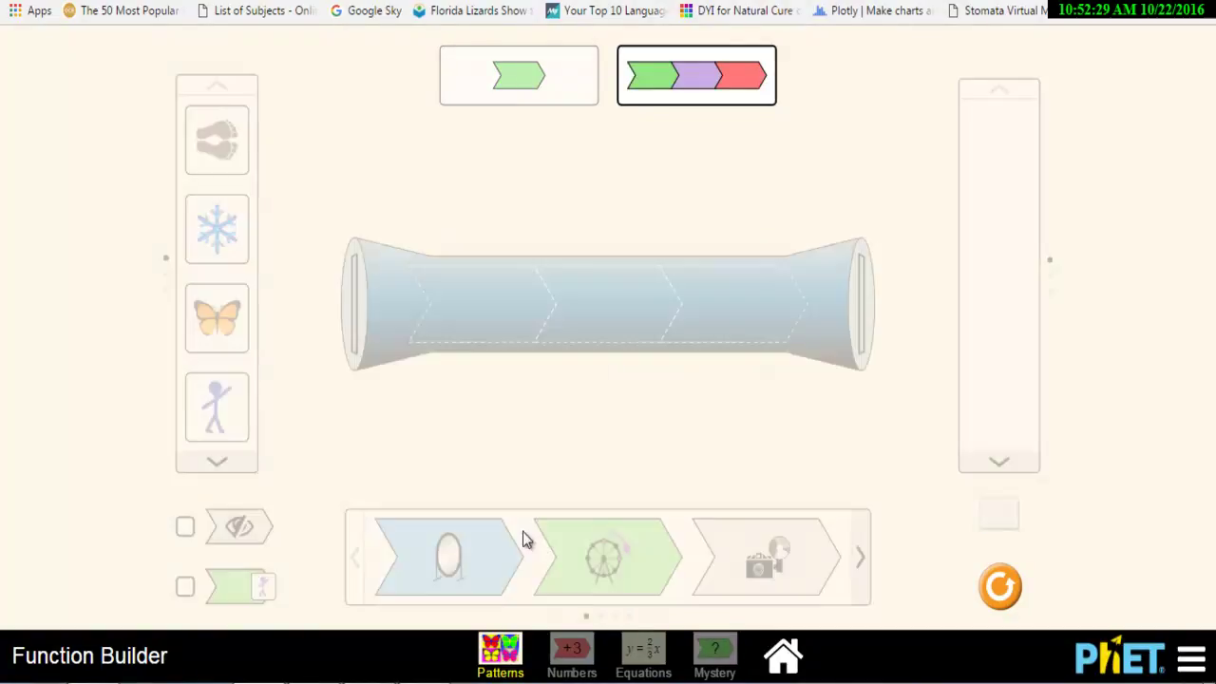
drag(537, 542, 428, 332)
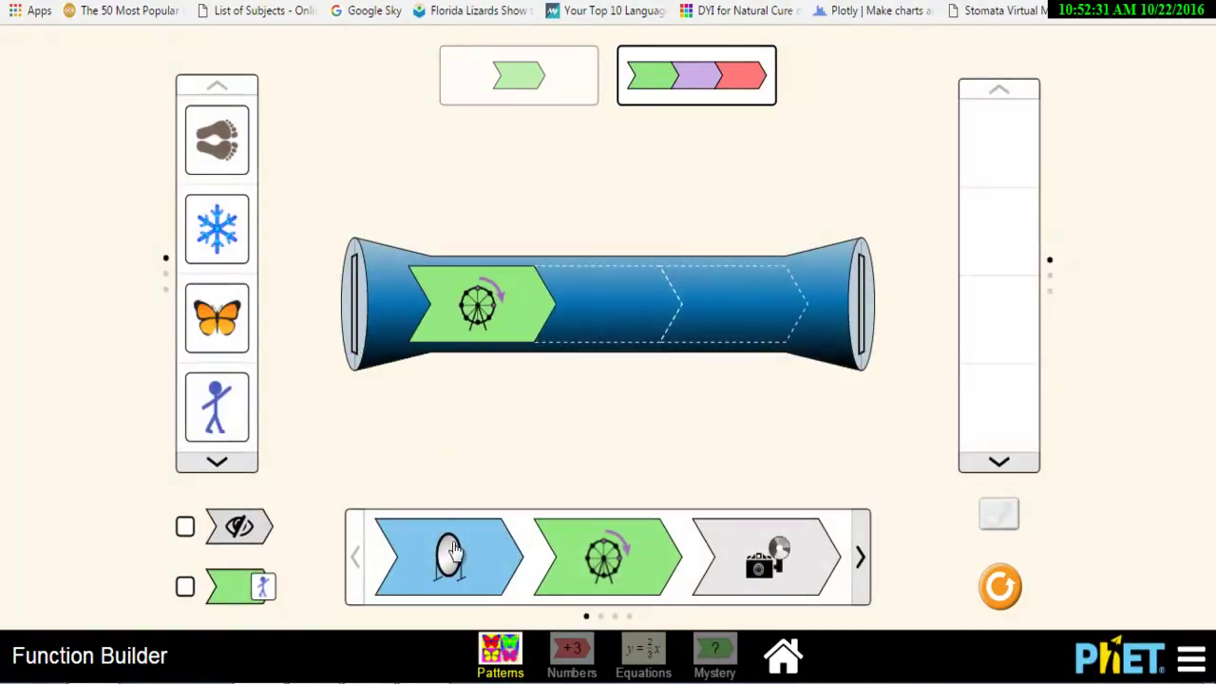
drag(452, 549, 603, 314)
drag(772, 556, 736, 321)
drag(237, 409, 332, 315)
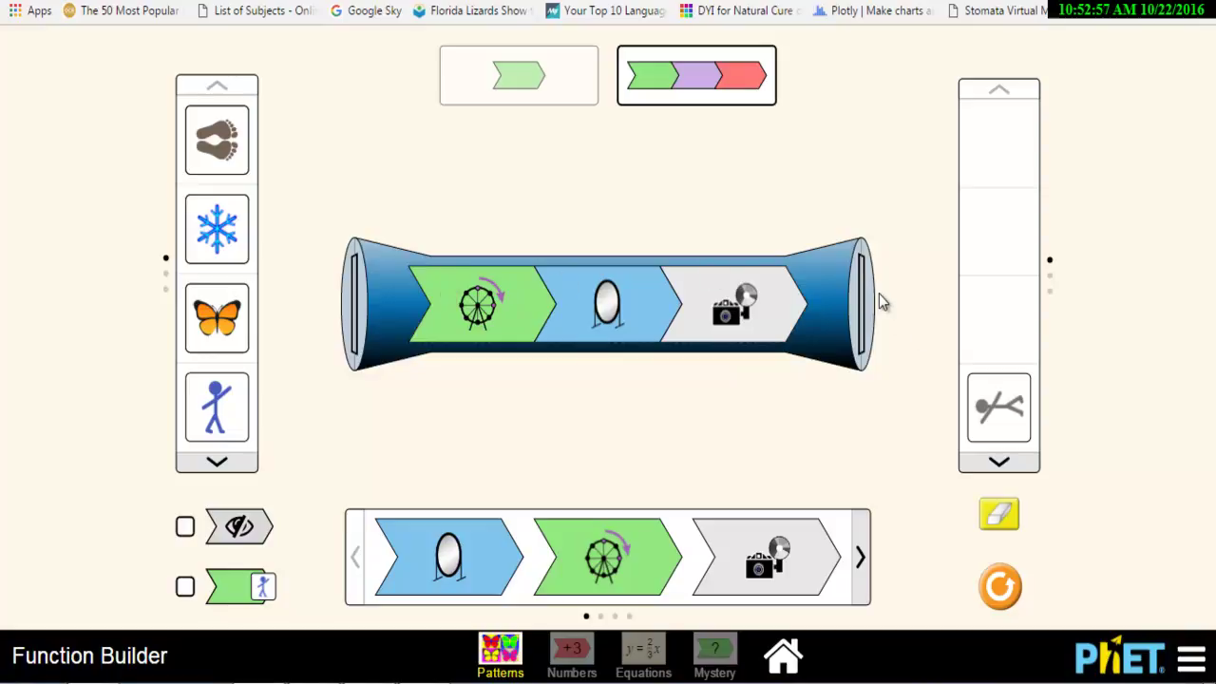
Open the Numbers screen of the simulation
click(573, 649)
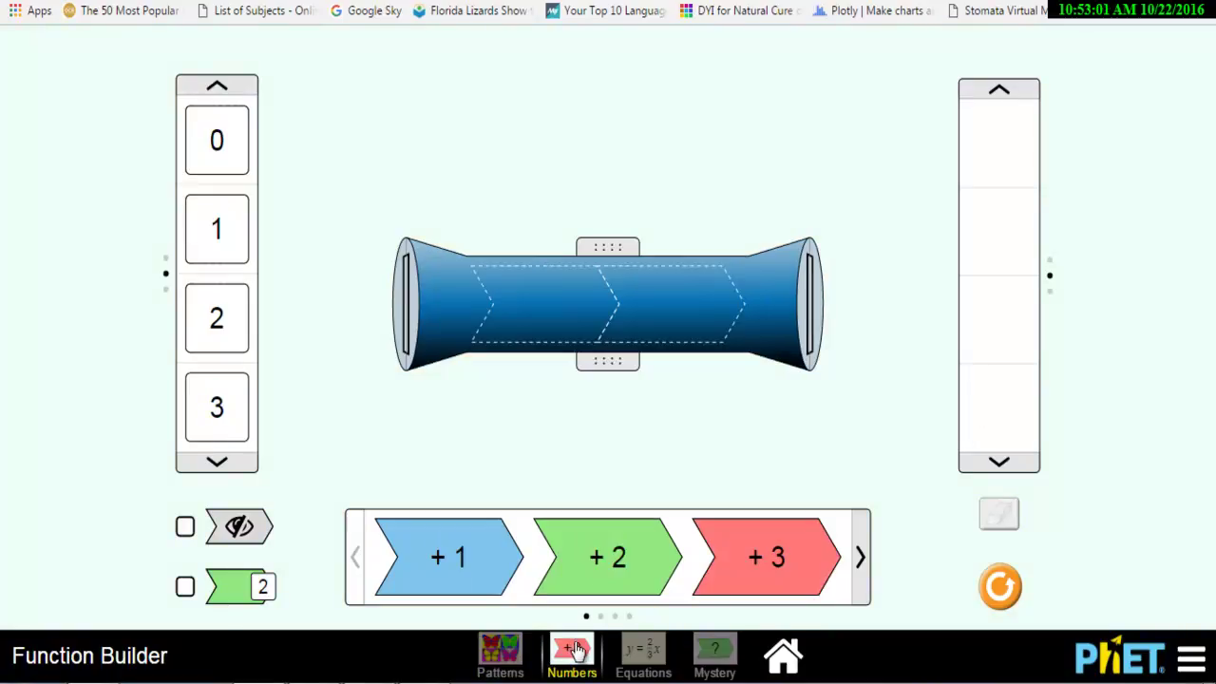
Revisit the Patterns screen to review the three-function machine, and return to the Numbers screen
click(486, 667)
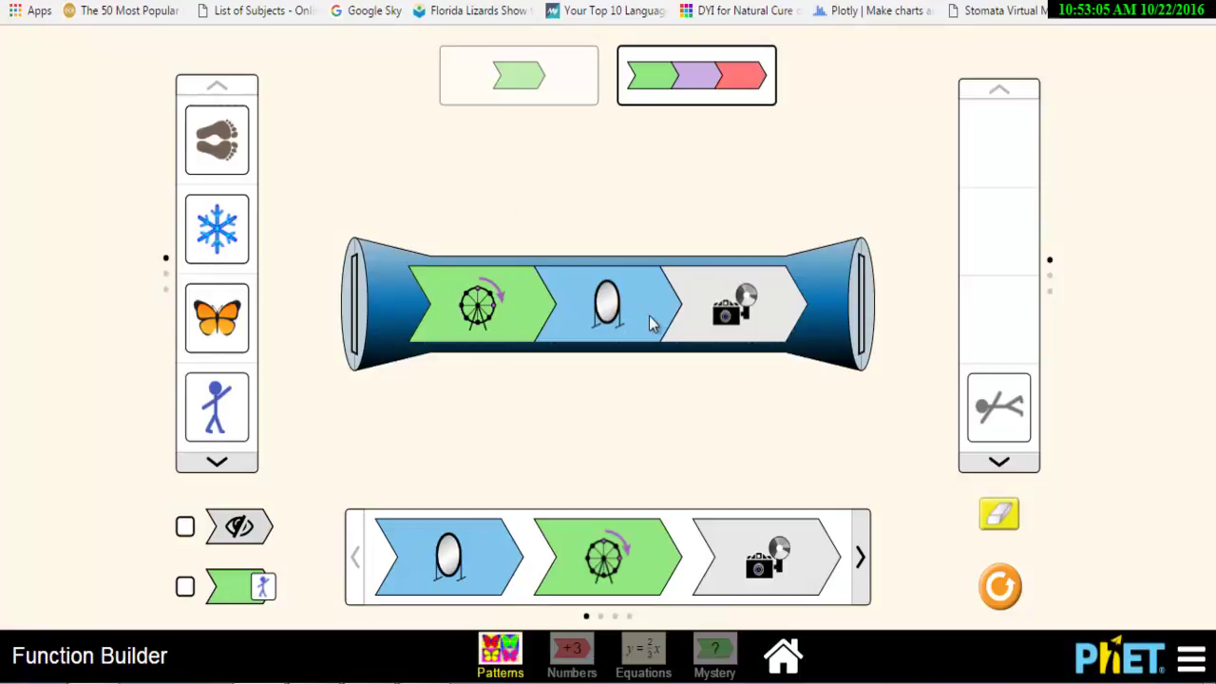
click(583, 668)
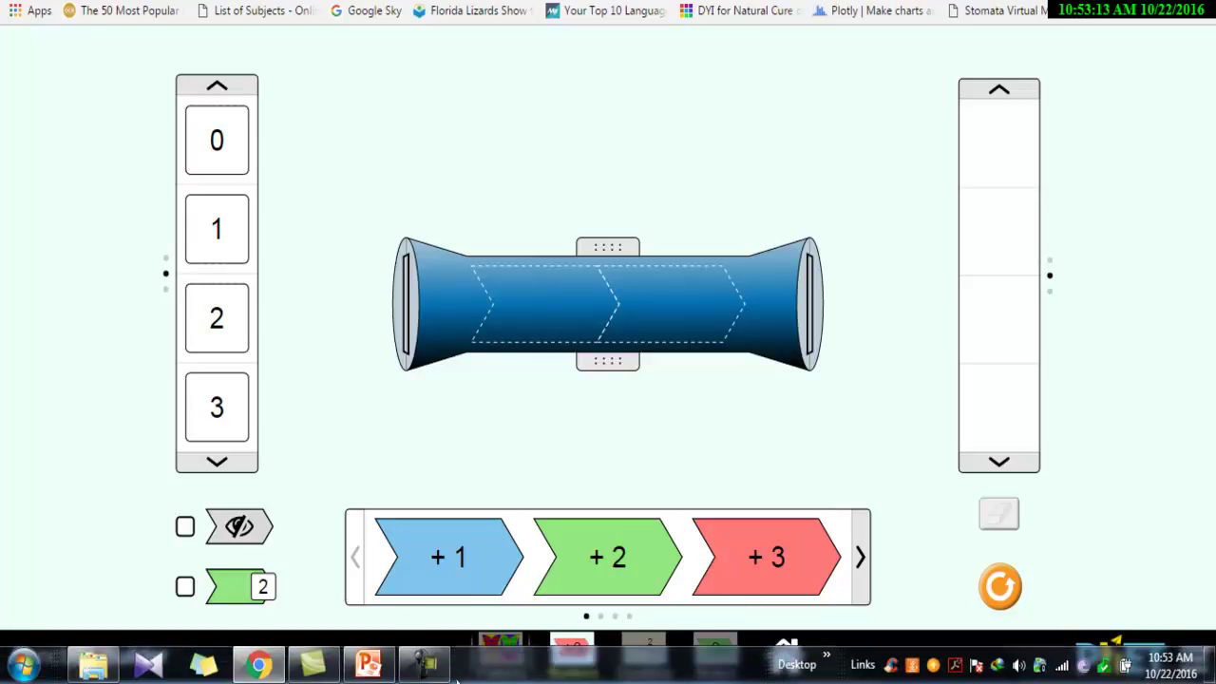
With the screen recorder's ScreenDraw tool, write y = x+1 and f(x) = x+1 above the machine and label the input and output columns x and y
click(424, 662)
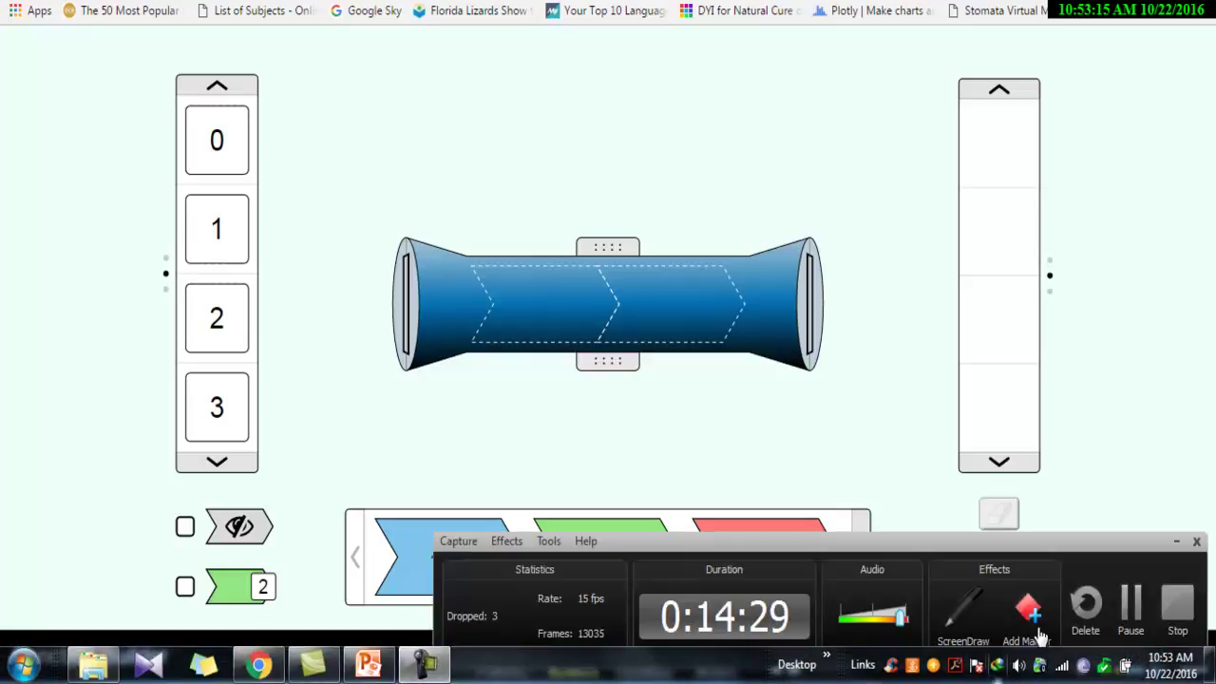
click(969, 613)
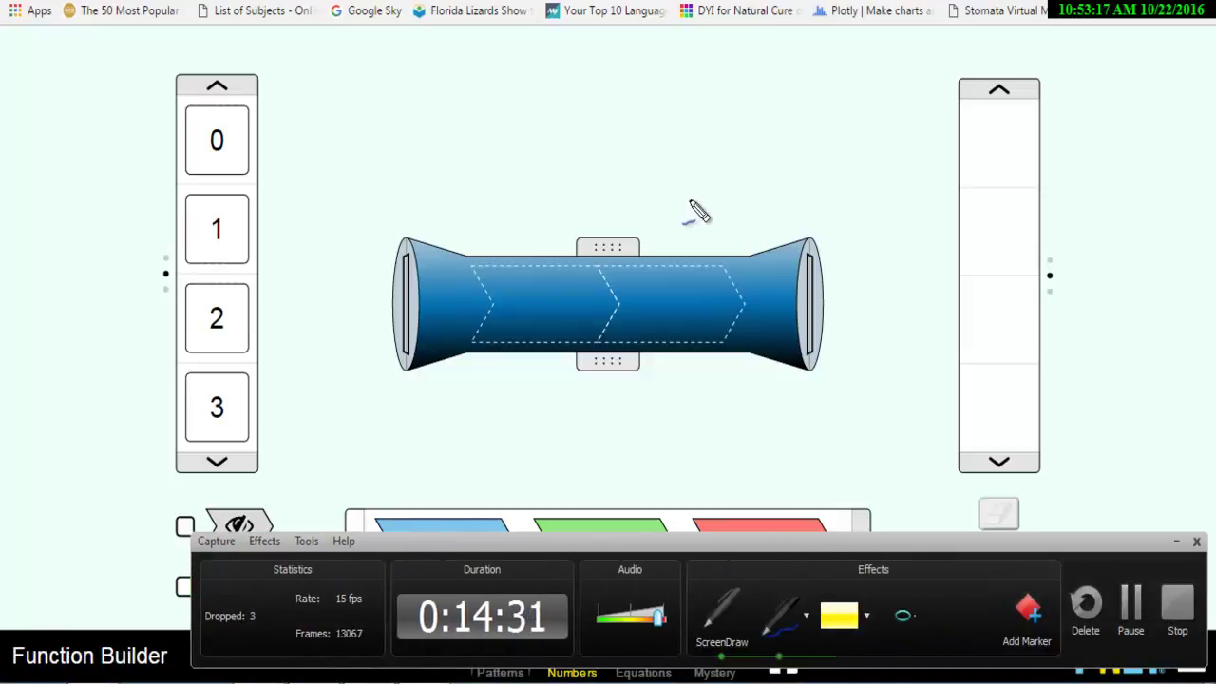
mouse_move(488, 67)
mouse_down()
mouse_move(511, 61)
mouse_move(504, 121)
mouse_move(511, 83)
mouse_move(556, 76)
mouse_move(557, 90)
mouse_move(591, 90)
mouse_move(604, 75)
mouse_move(646, 99)
mouse_move(660, 78)
mouse_move(671, 105)
mouse_up()
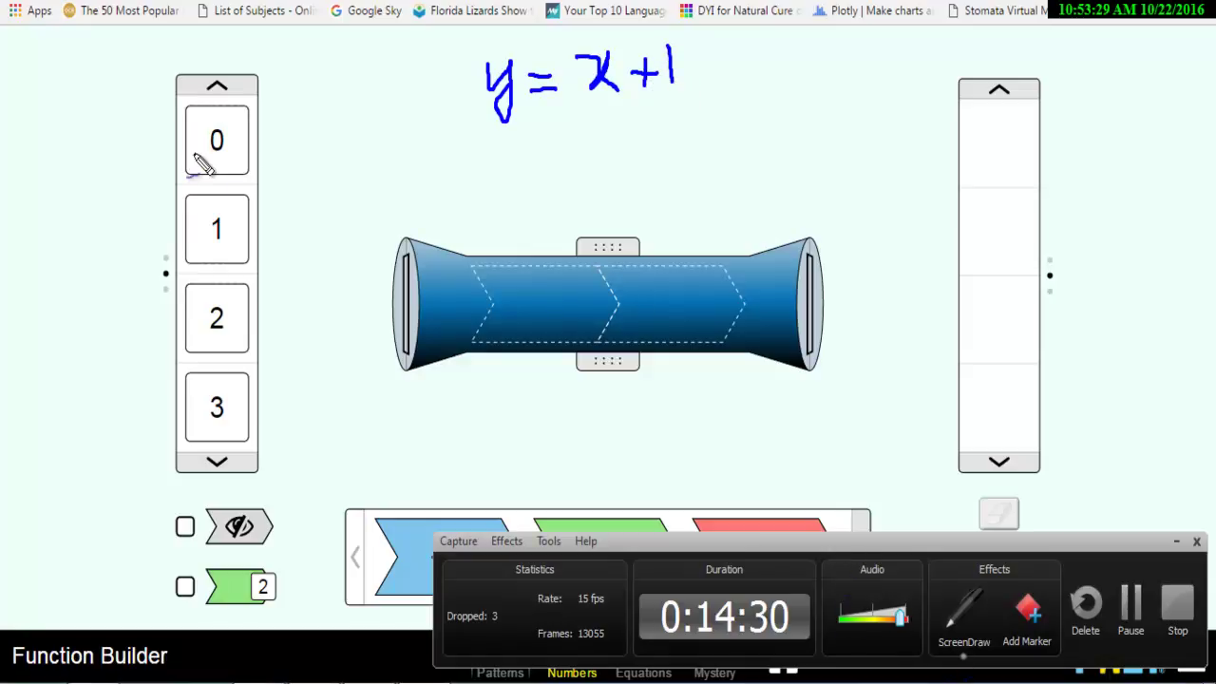
mouse_move(189, 37)
mouse_down()
mouse_move(190, 63)
mouse_move(224, 69)
mouse_up()
mouse_move(557, 148)
mouse_down()
mouse_move(561, 190)
mouse_move(538, 225)
mouse_move(576, 185)
mouse_move(589, 219)
mouse_up()
mouse_move(601, 173)
mouse_down()
mouse_move(635, 198)
mouse_move(677, 180)
mouse_move(746, 192)
mouse_move(756, 179)
mouse_move(764, 195)
mouse_up()
drag(985, 42, 990, 78)
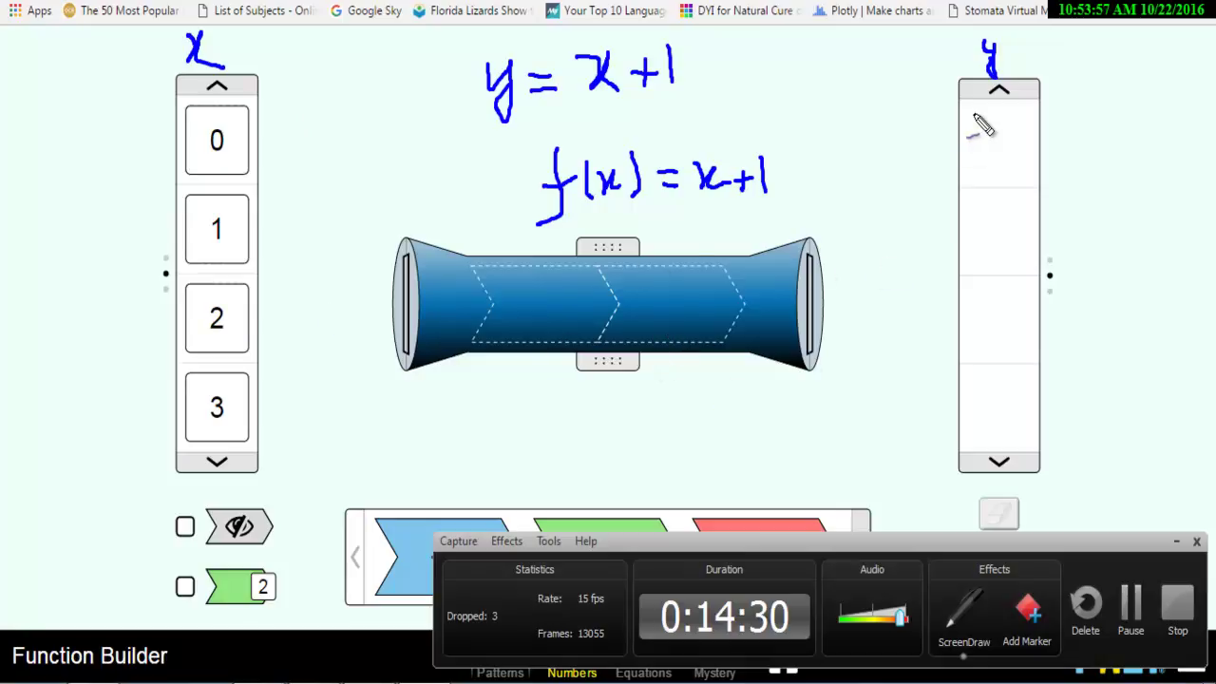
Circle the equation y = x+1, and leave the drawing mode with the recorder window minimized
mouse_move(466, 59)
mouse_down()
mouse_move(560, 38)
mouse_move(691, 34)
mouse_move(713, 112)
mouse_move(563, 148)
mouse_move(457, 88)
mouse_move(471, 55)
mouse_up()
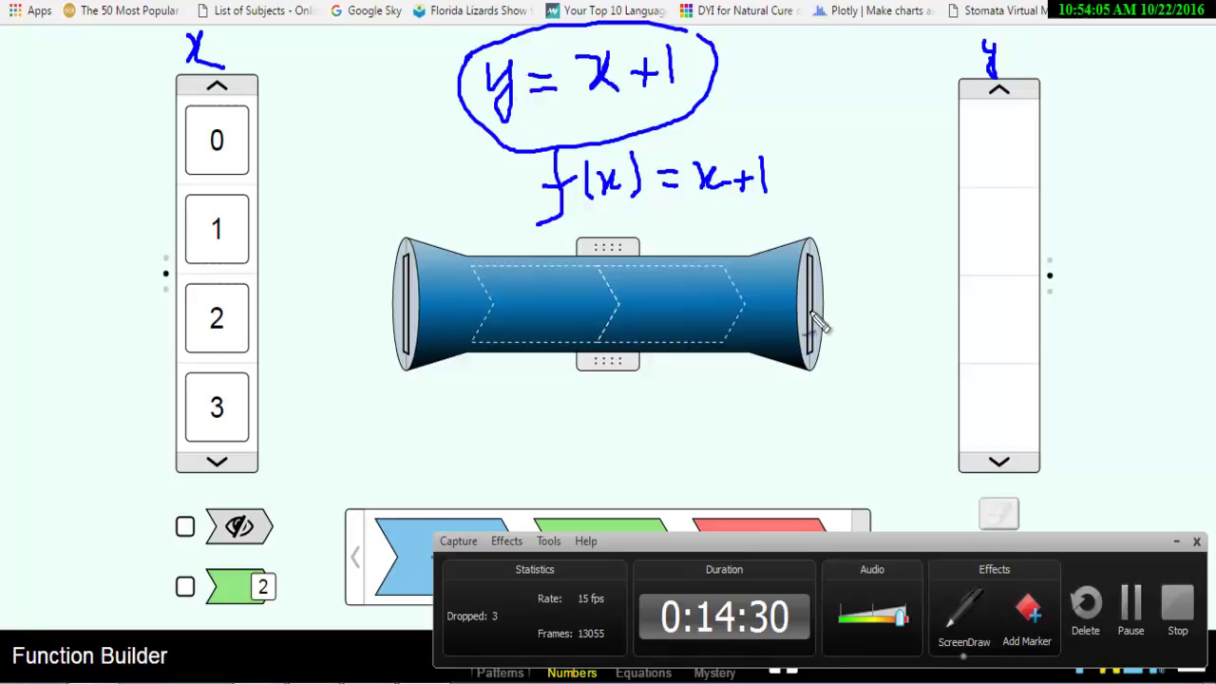
key(Escape)
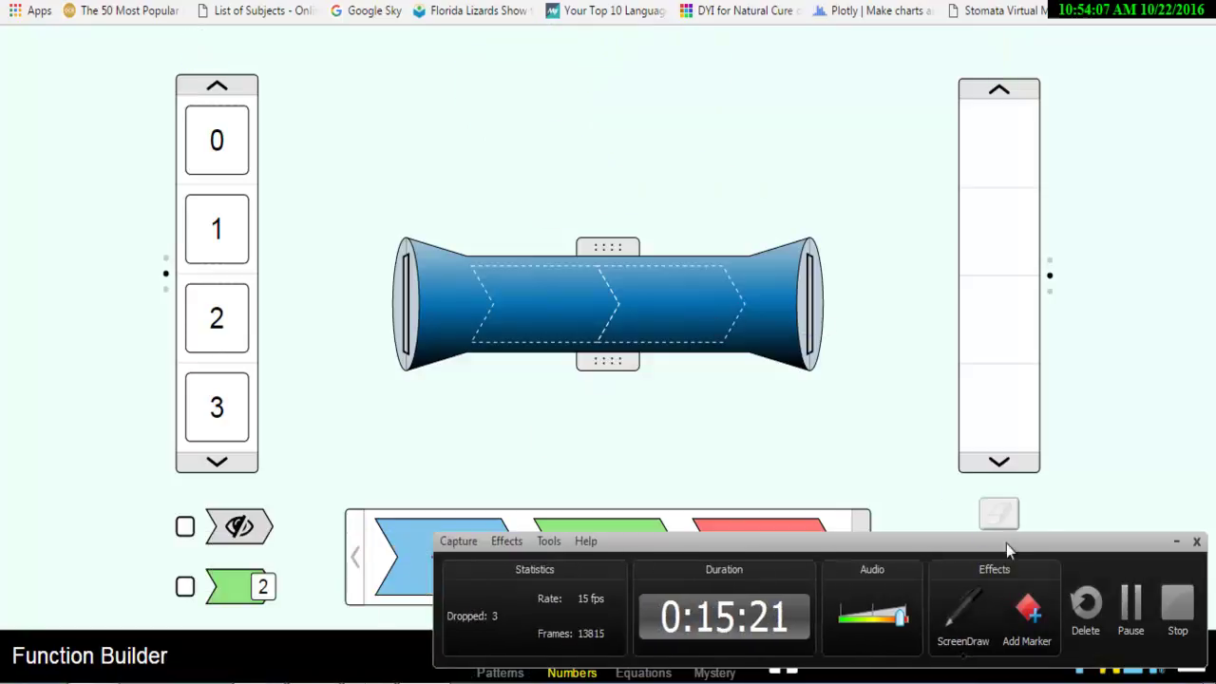
click(1175, 542)
Place the +1 function in the machine's first slot and send the cards 0, 1 and 2 through it
drag(463, 567, 579, 320)
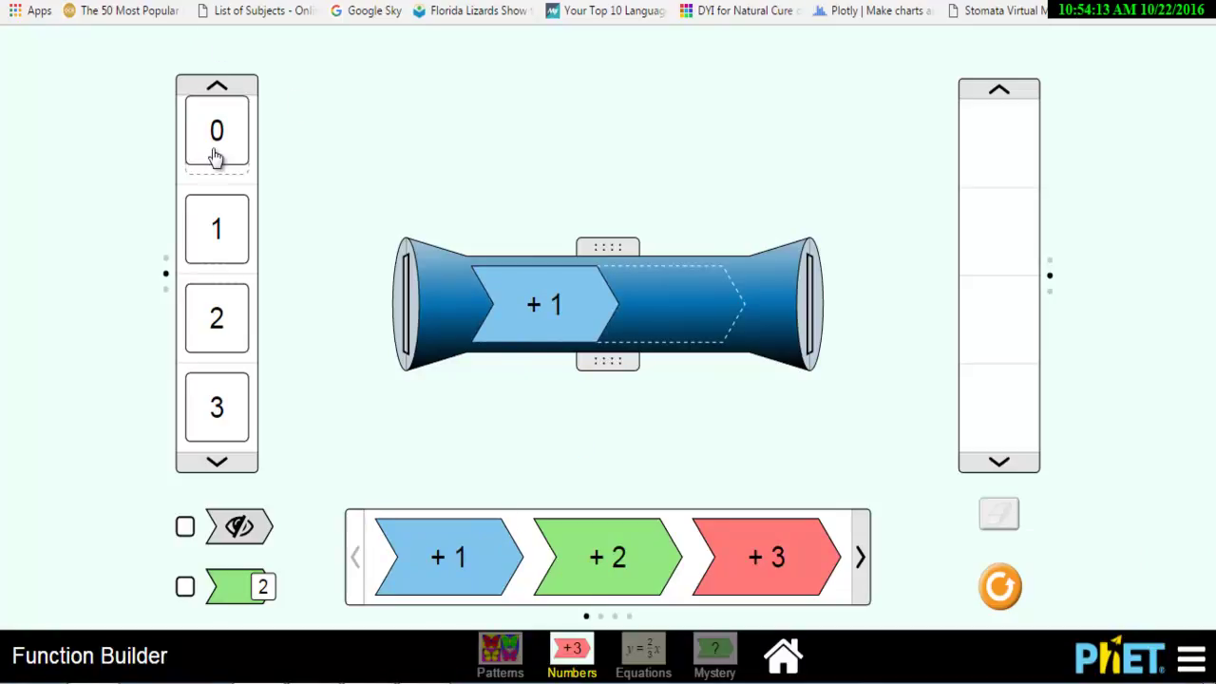
drag(218, 160, 393, 351)
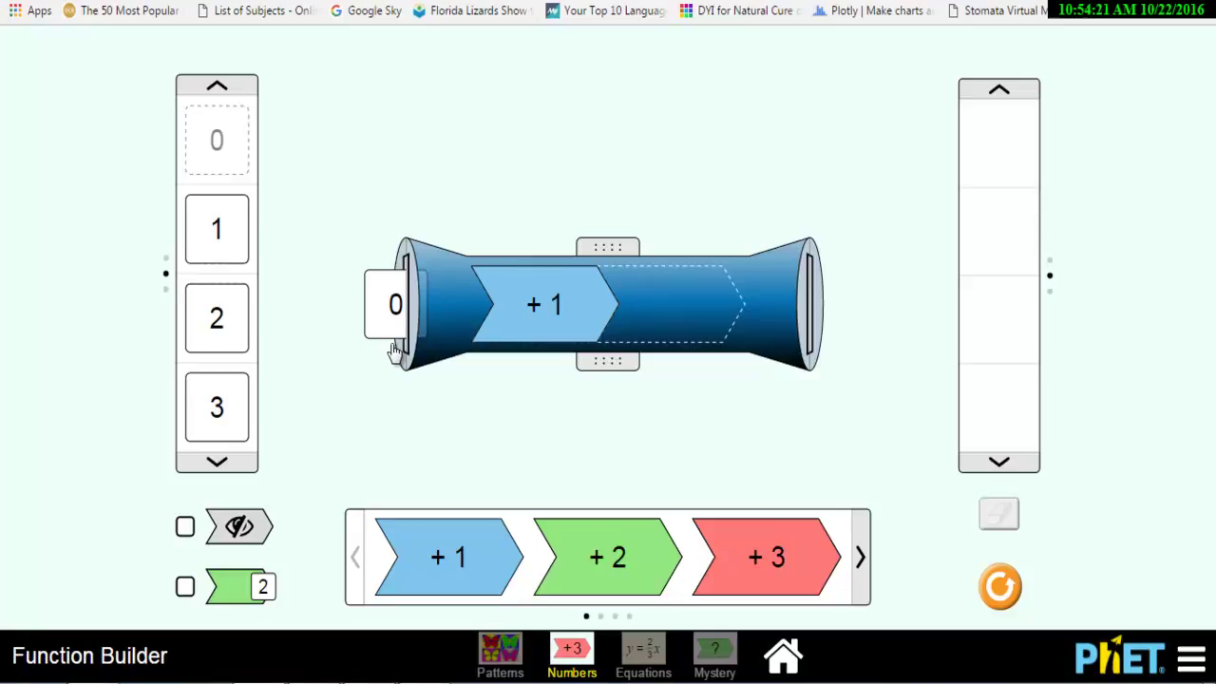
drag(393, 345, 391, 342)
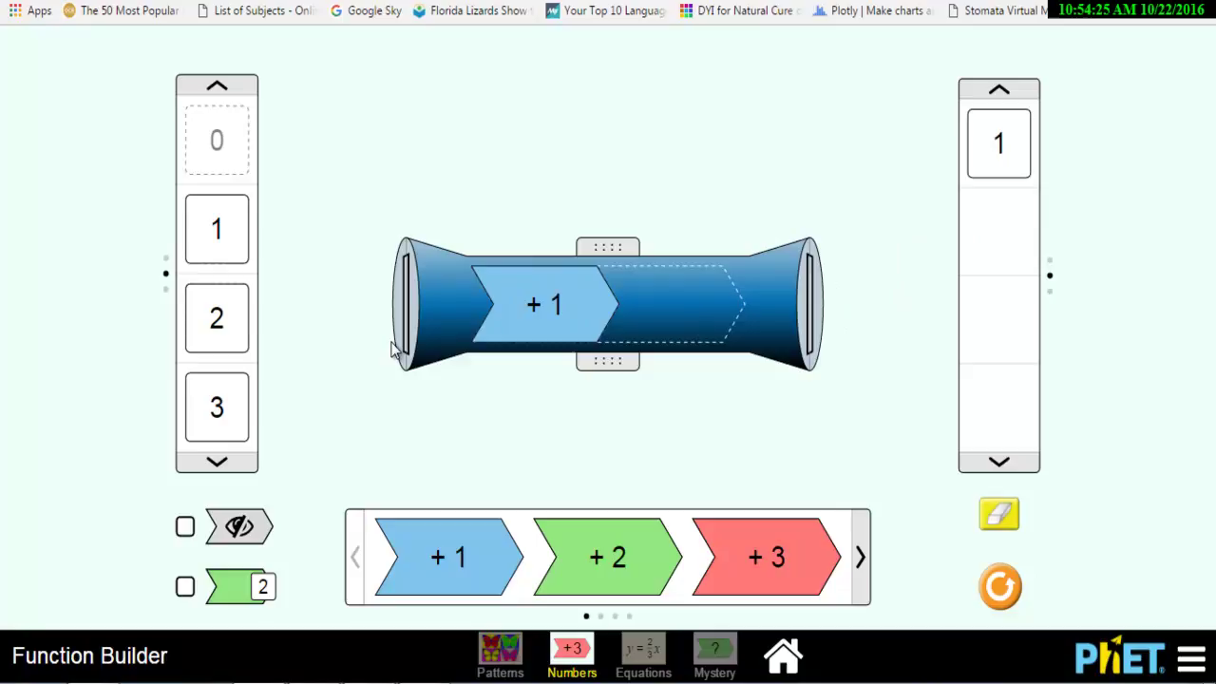
click(213, 239)
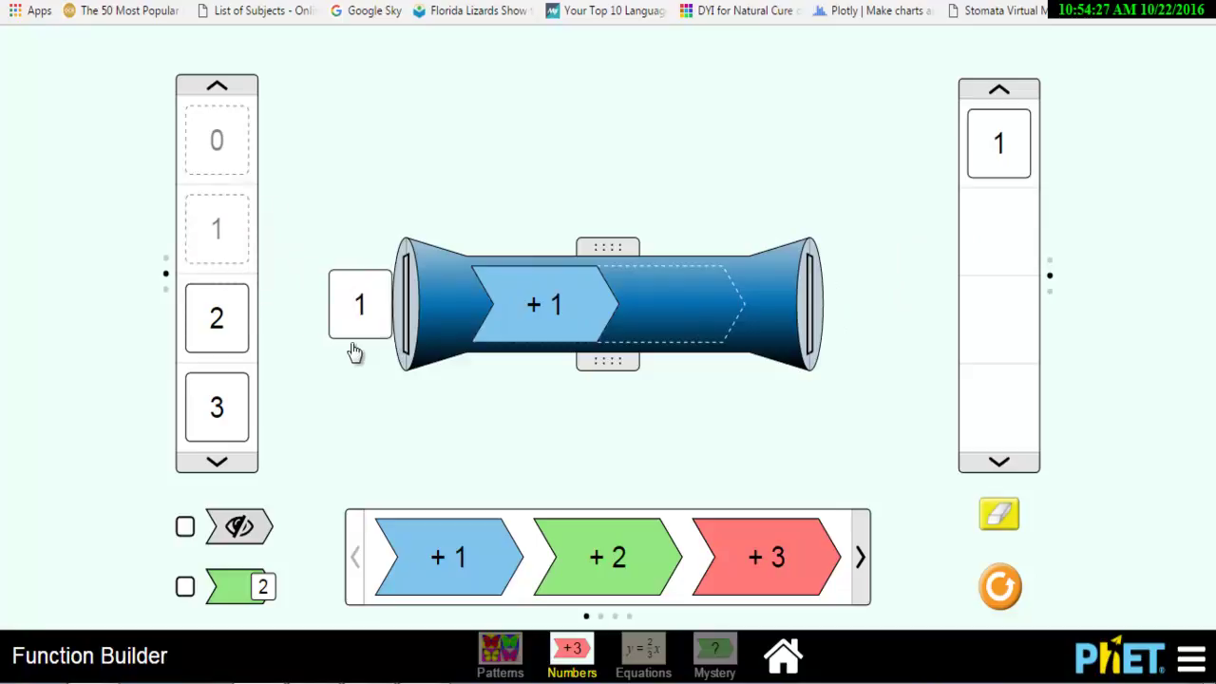
drag(364, 357, 370, 354)
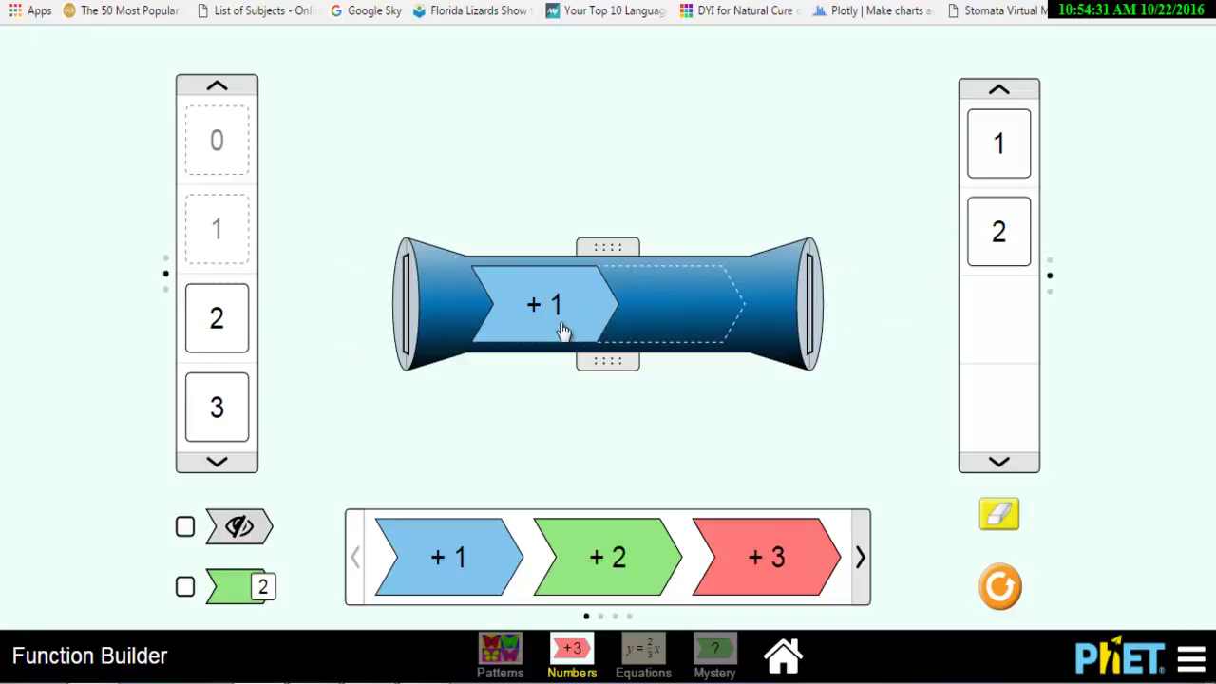
drag(246, 323, 390, 330)
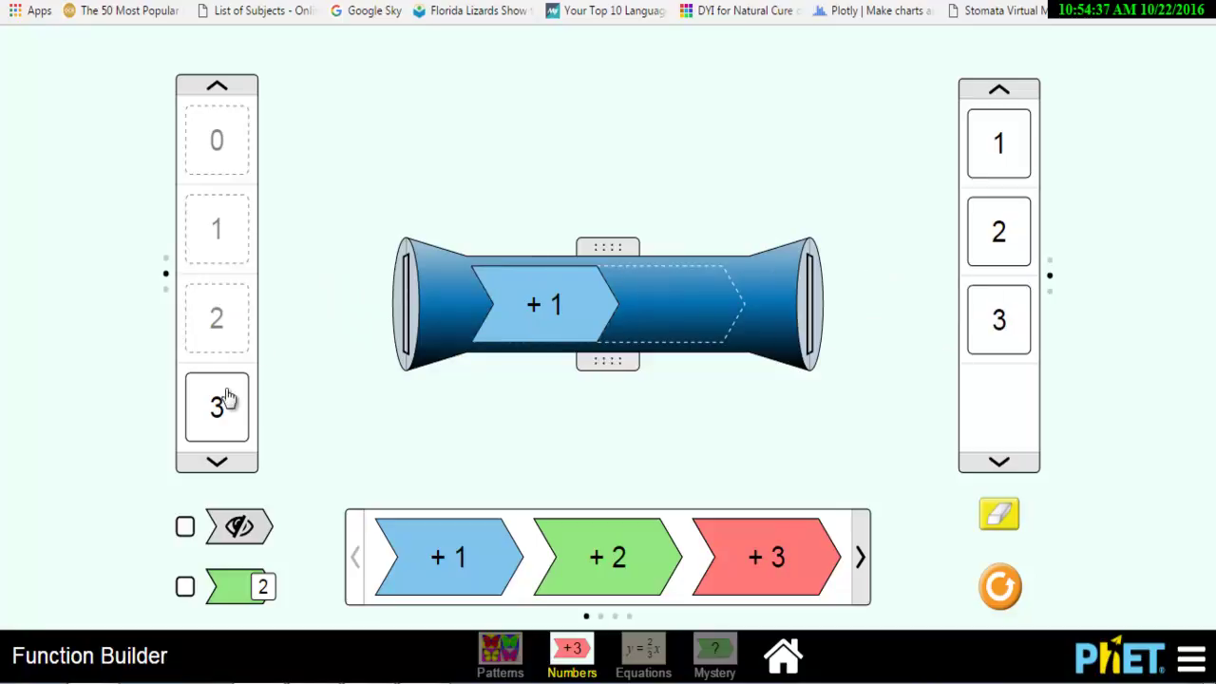
Send the input cards 7, 6, 5 and 4 through the +1 machine
click(217, 462)
drag(218, 428, 397, 330)
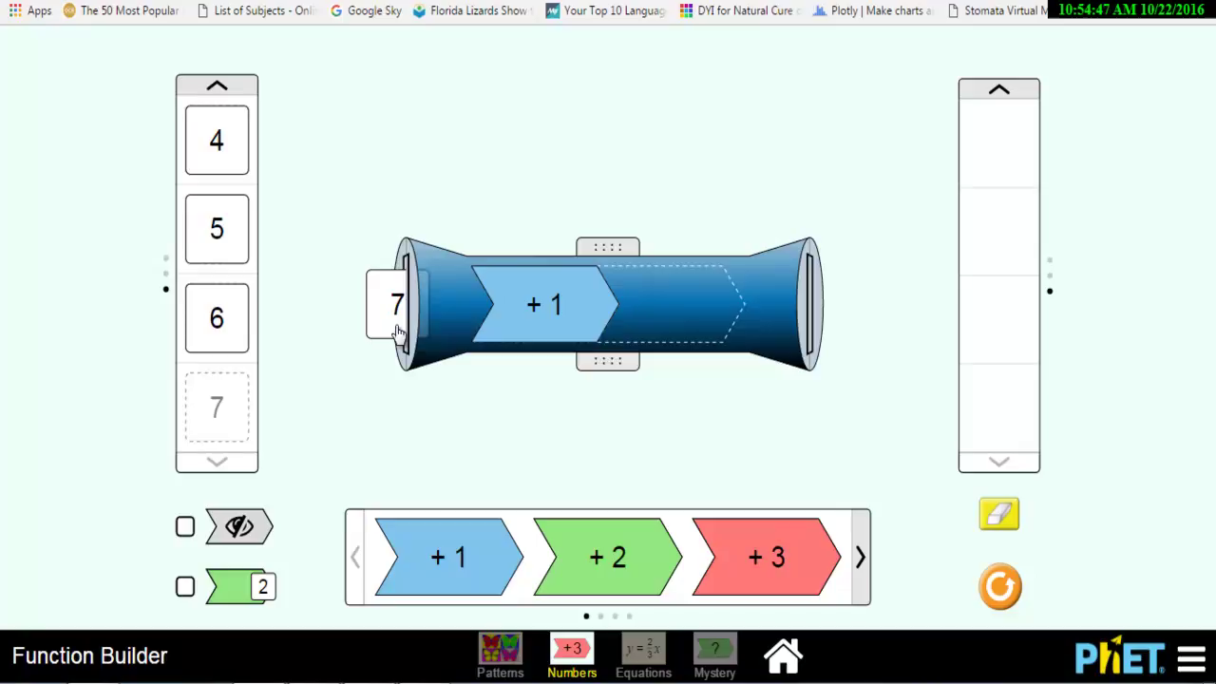
drag(397, 330, 397, 330)
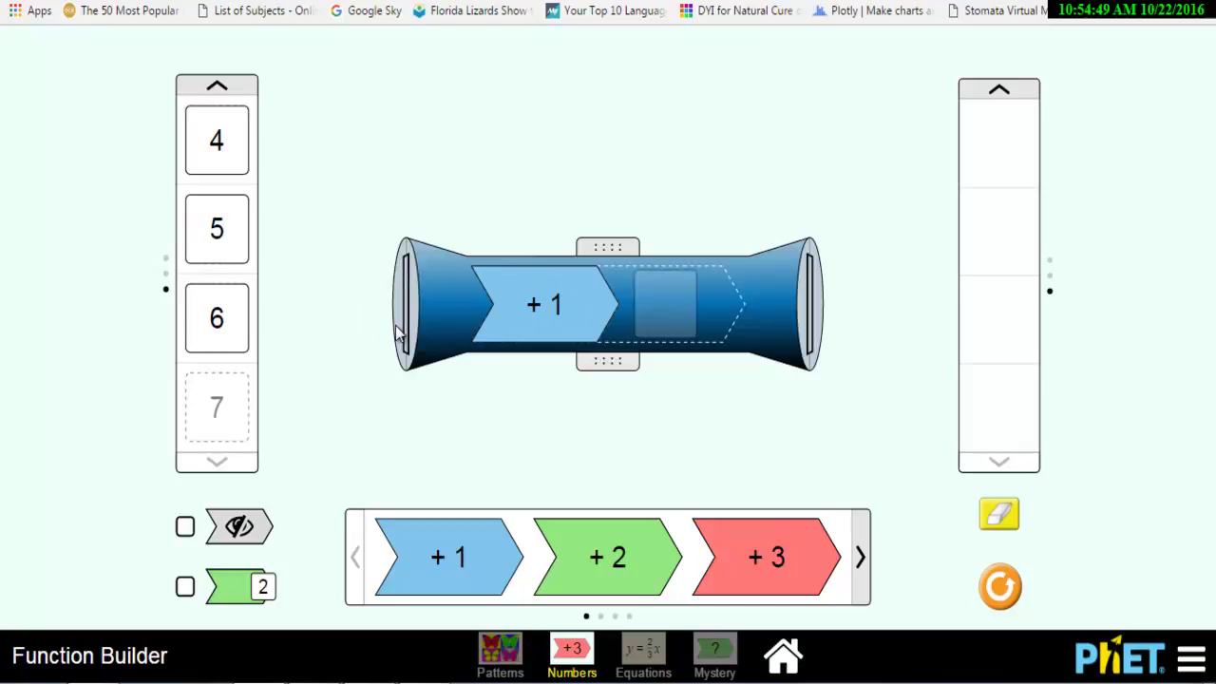
drag(217, 328, 386, 323)
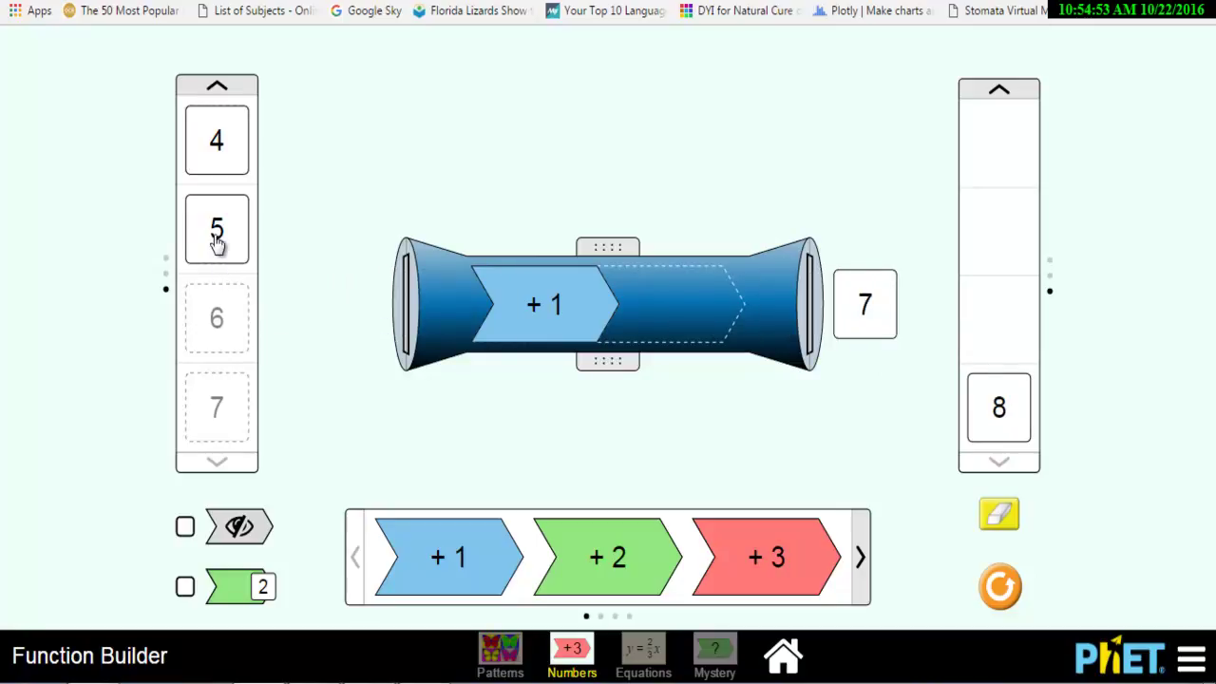
drag(218, 239, 396, 308)
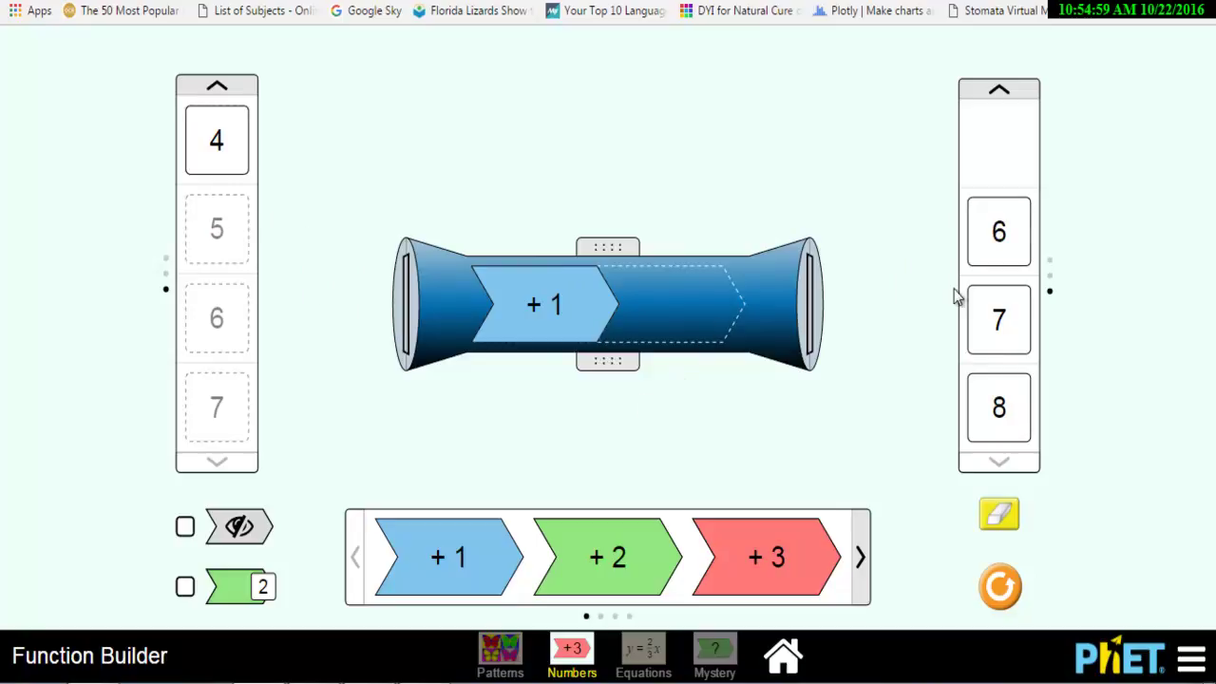
drag(232, 157, 399, 320)
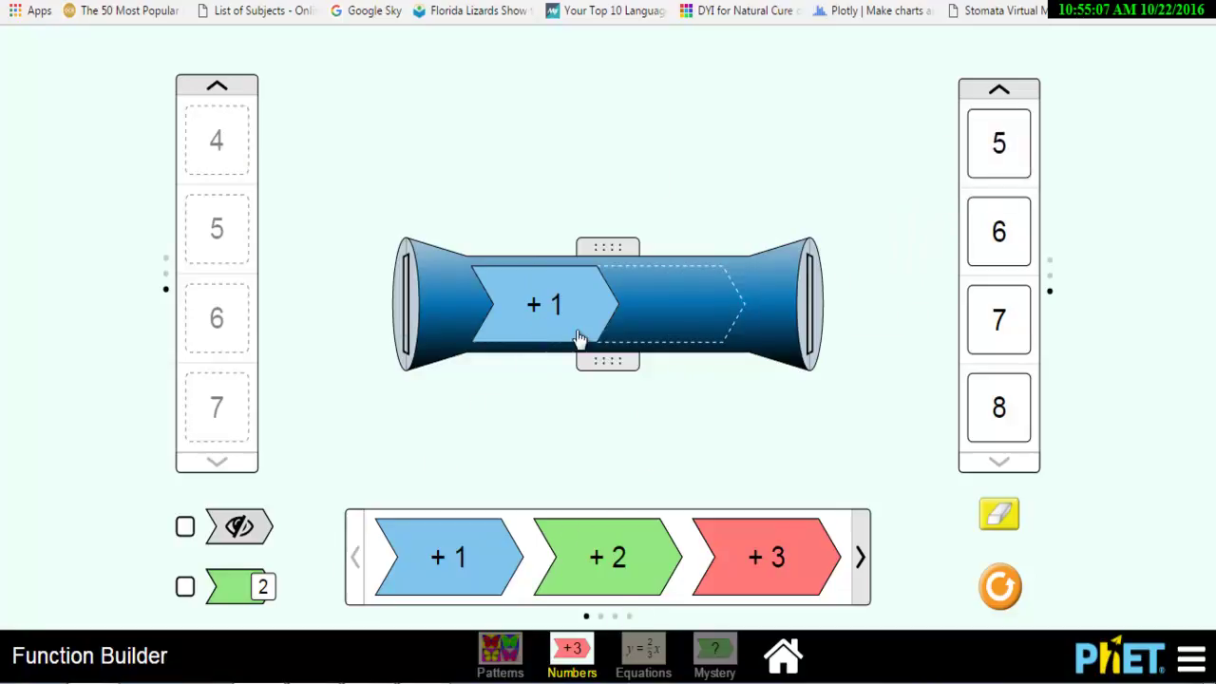
Add a second +1 function to the machine's empty slot
mouse_move(603, 675)
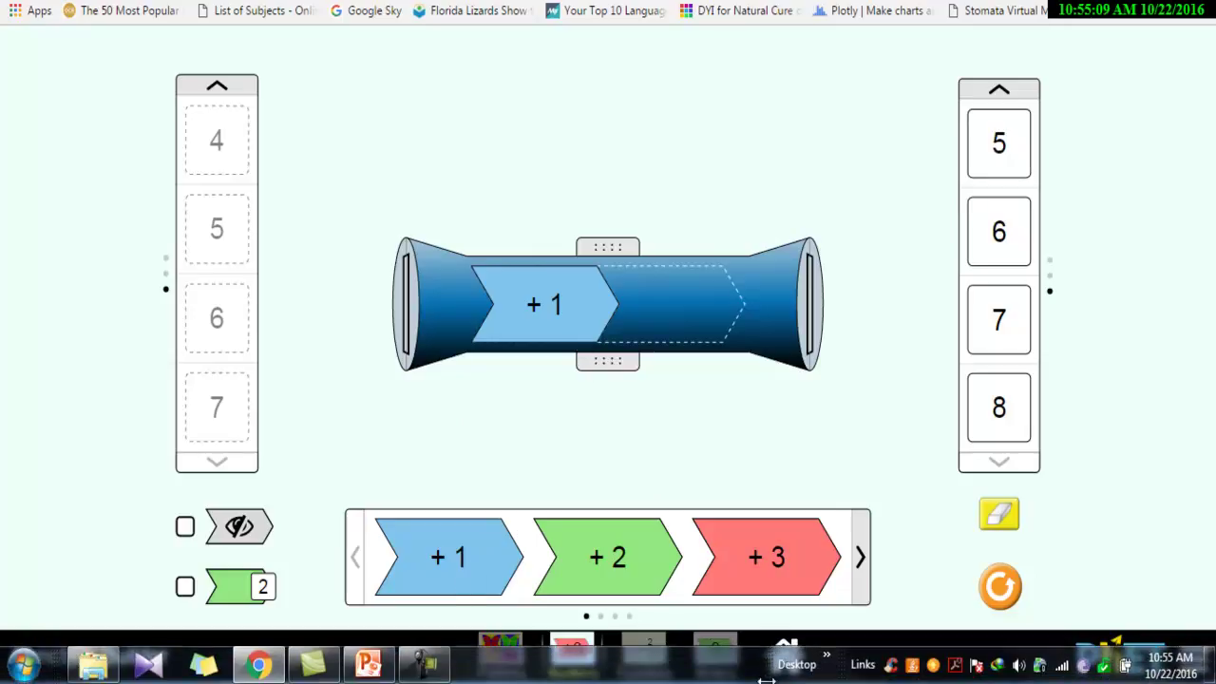
drag(448, 559, 652, 326)
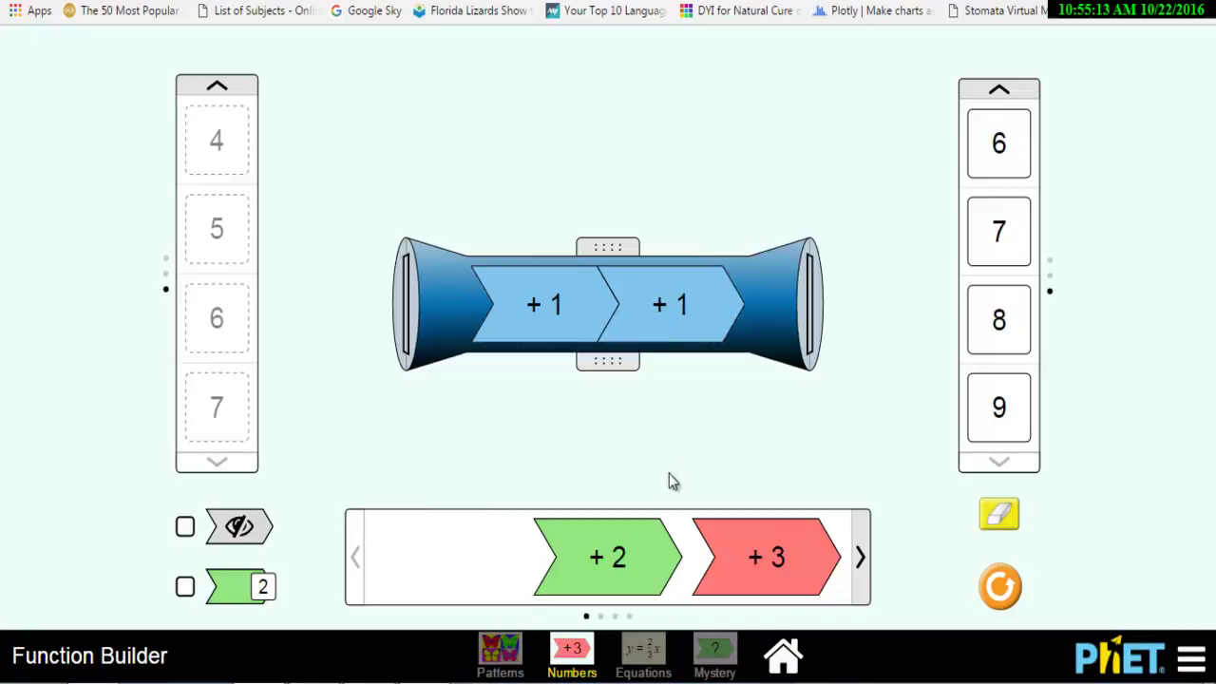
Reset the simulation, fill both machine slots with +1 functions, and send the card 0 through
click(999, 587)
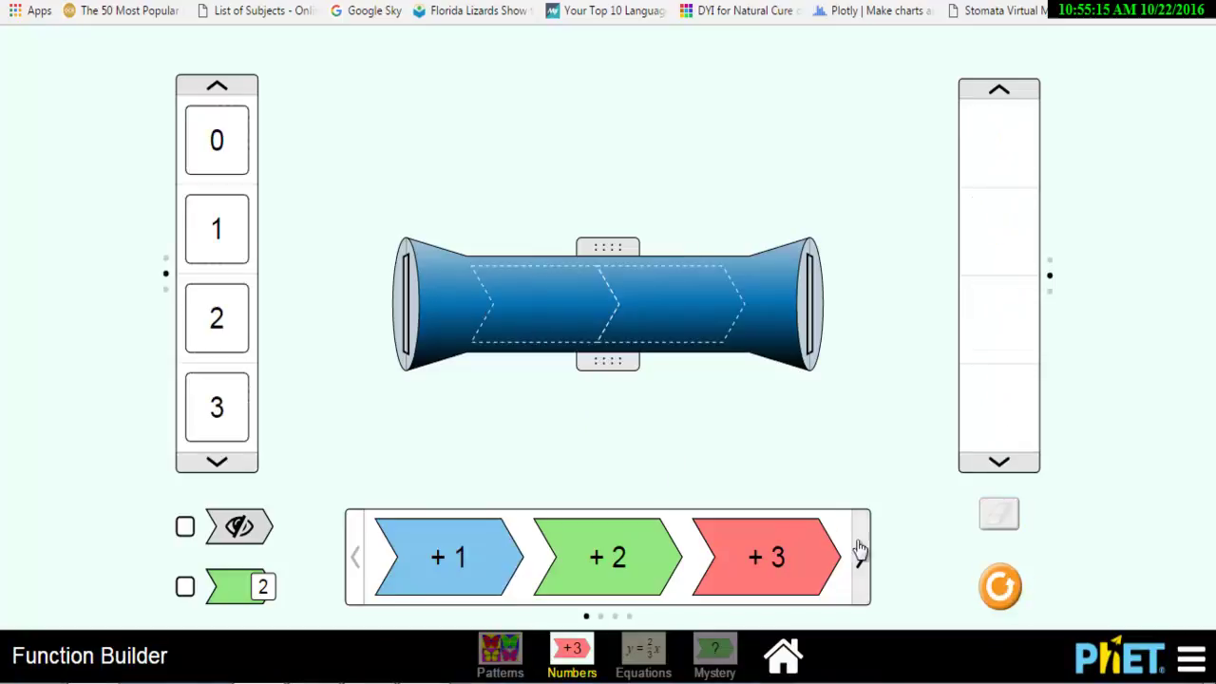
drag(460, 533, 501, 408)
drag(484, 554, 675, 323)
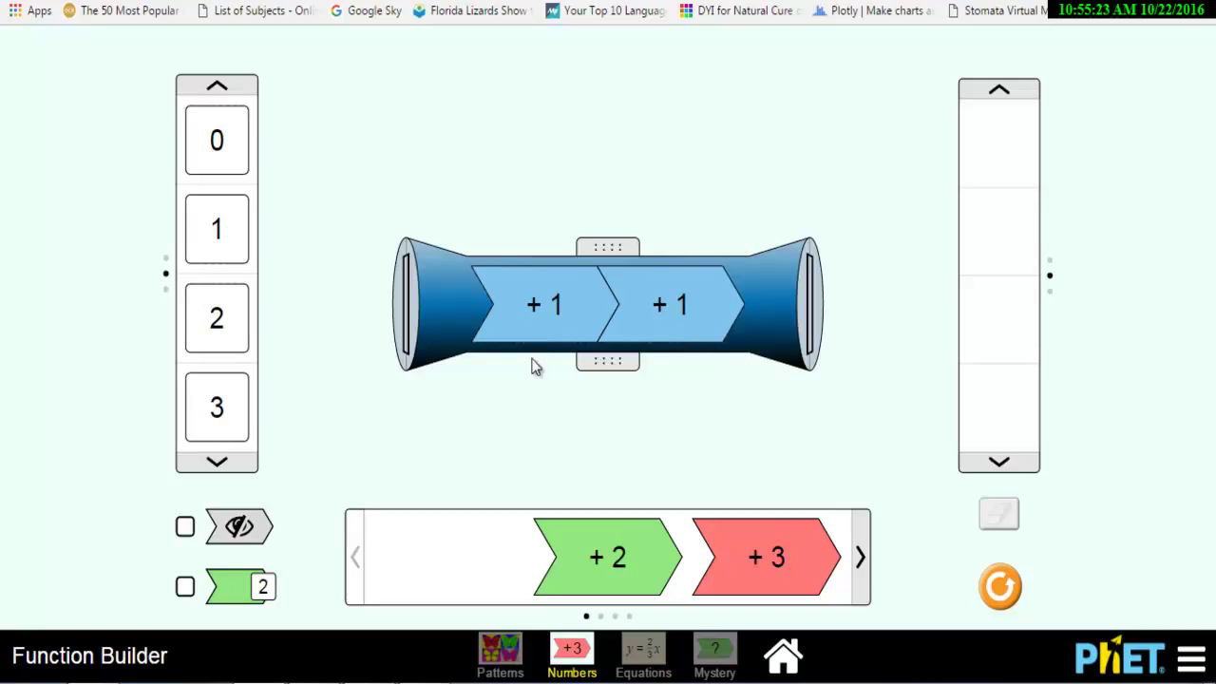
drag(228, 157, 340, 285)
drag(228, 157, 423, 282)
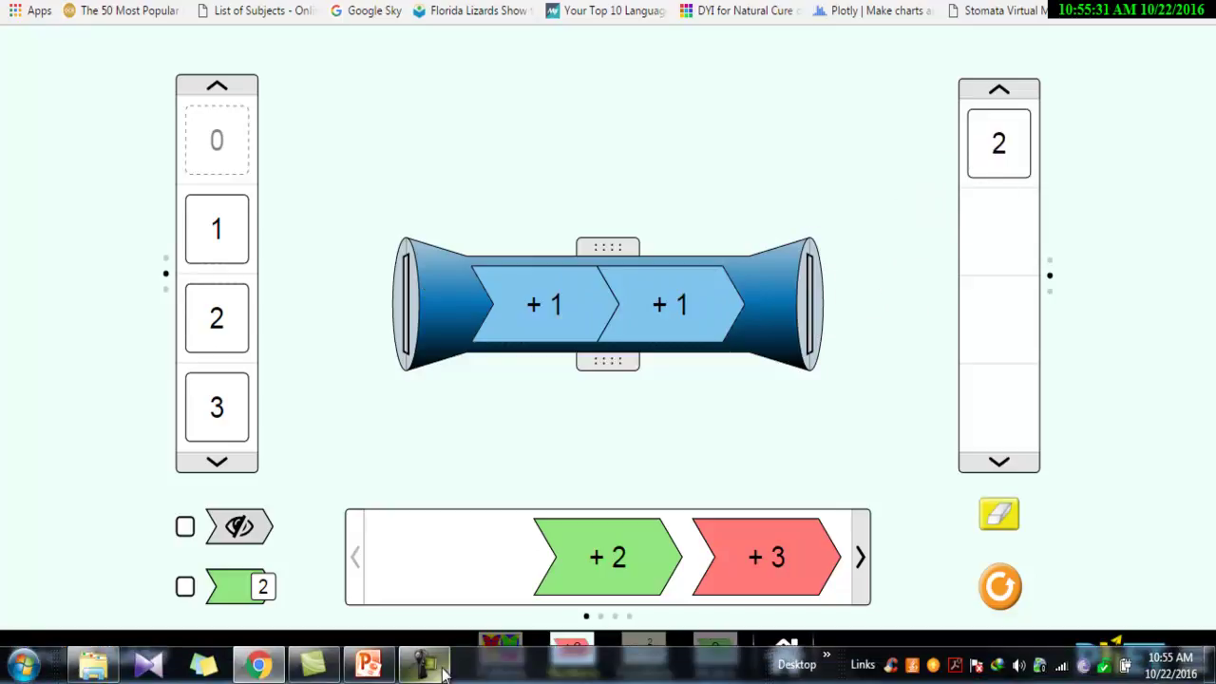
With the recorder's ScreenDraw tool, write y = f(x) = x above the machine and label the output column y
click(425, 663)
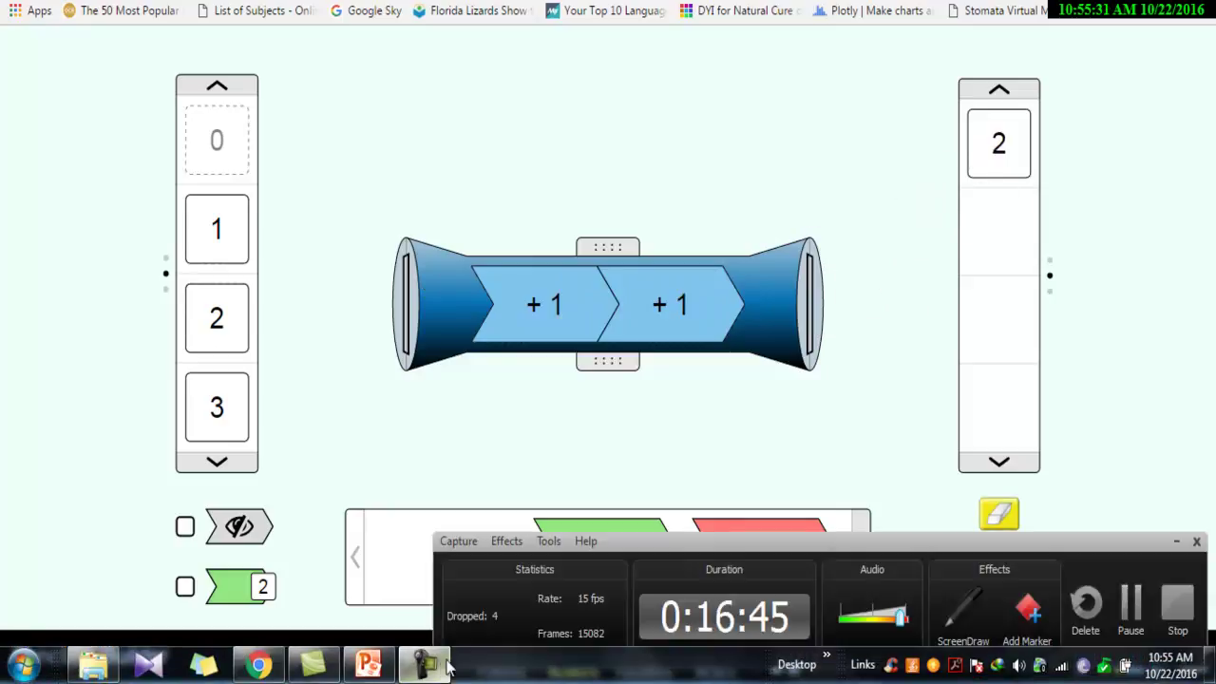
click(960, 629)
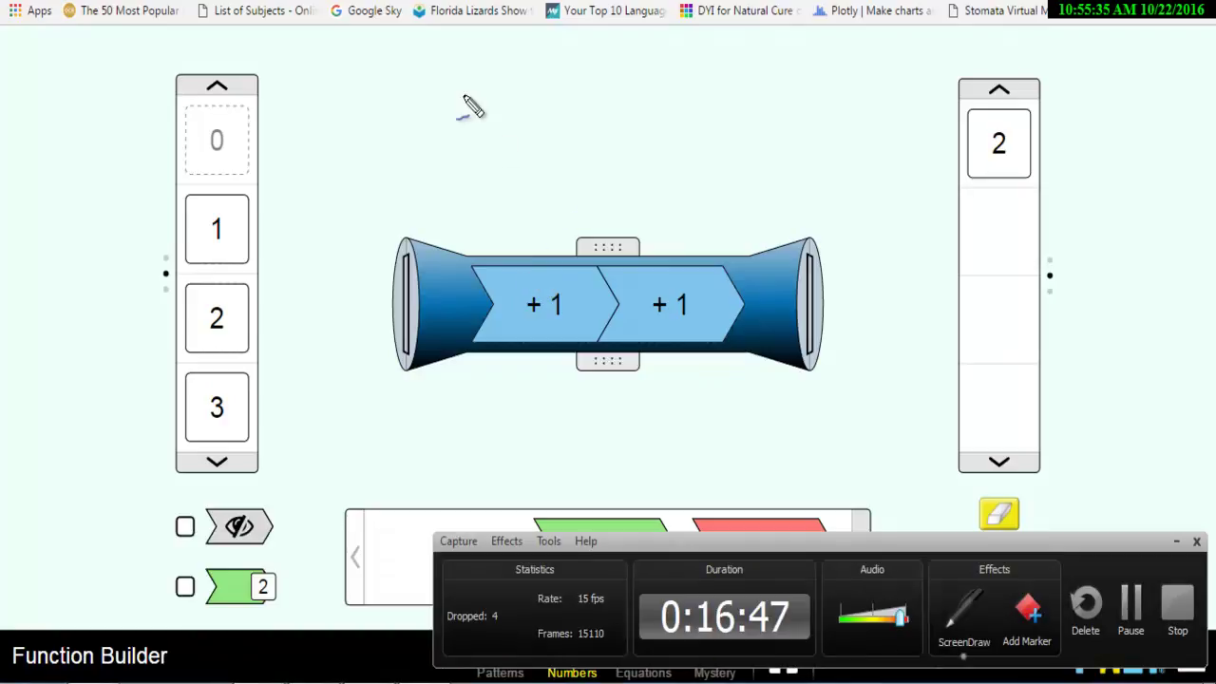
mouse_move(472, 81)
mouse_down()
mouse_move(502, 85)
mouse_move(494, 133)
mouse_up()
drag(1007, 42, 1018, 59)
drag(1024, 40, 1028, 81)
mouse_move(525, 87)
mouse_down()
mouse_move(574, 98)
mouse_move(564, 114)
mouse_up()
drag(617, 52, 613, 124)
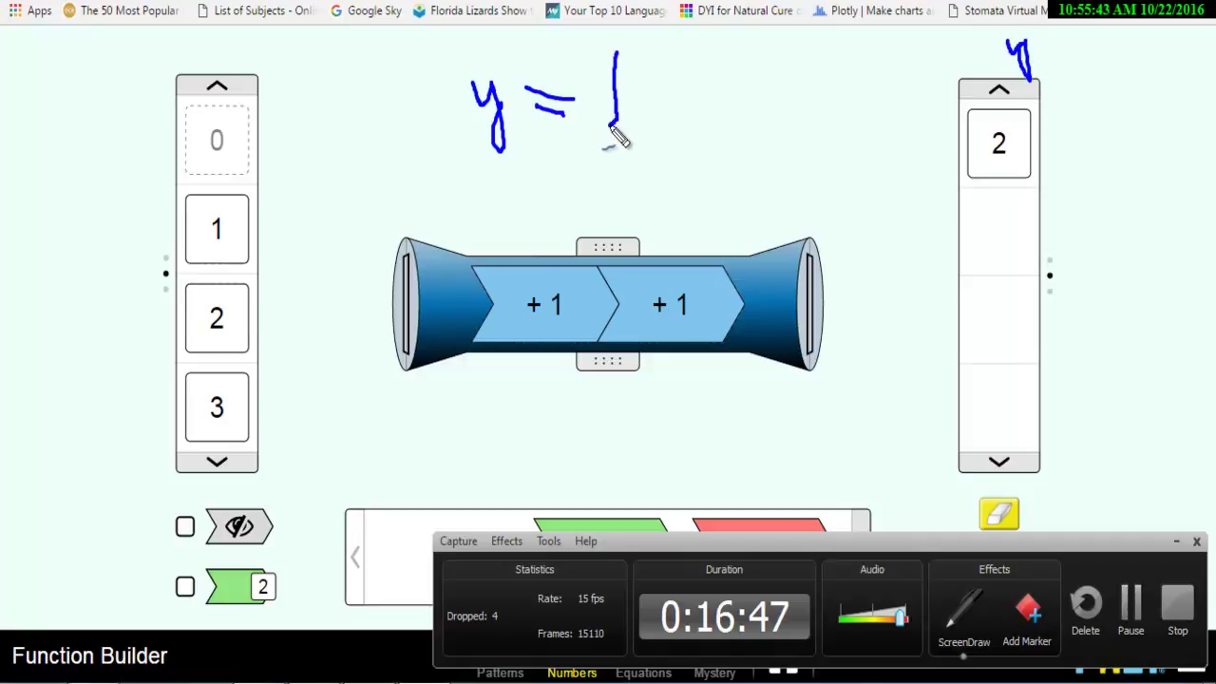
mouse_move(597, 74)
mouse_down()
mouse_move(618, 73)
mouse_move(643, 106)
mouse_move(654, 81)
mouse_move(692, 124)
mouse_move(739, 92)
mouse_move(766, 110)
mouse_up()
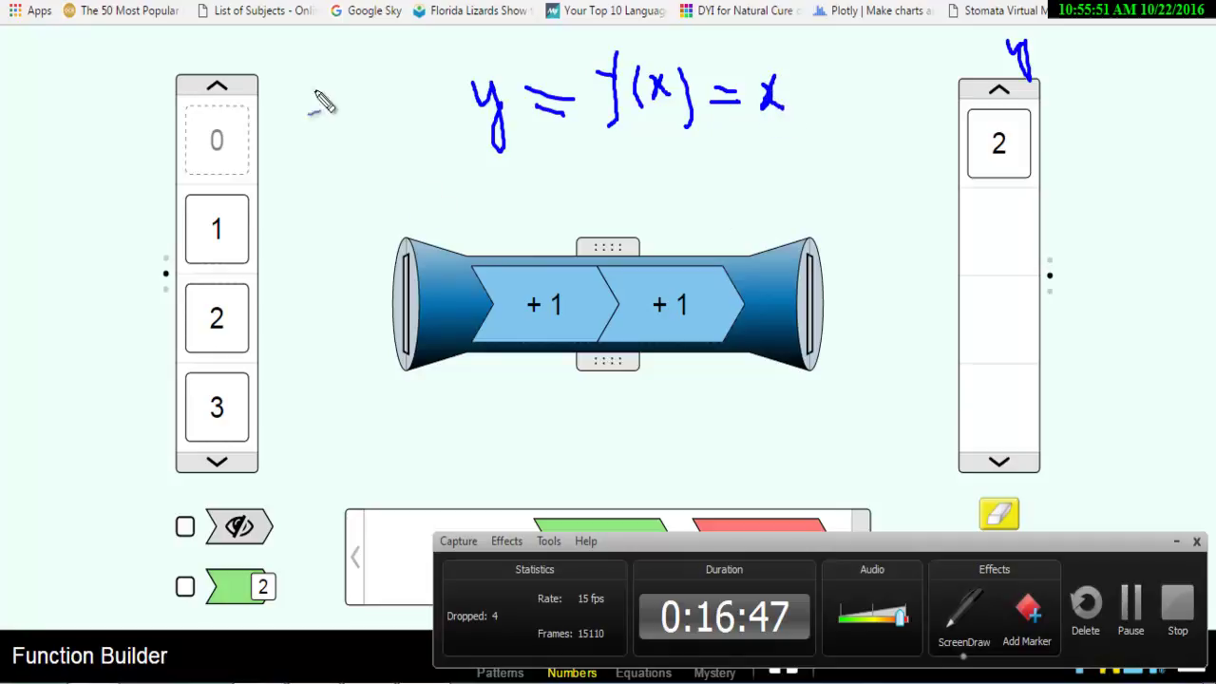
Label the input column x and annotate the machine with an x arrow at its entrance, x+1+1 above it and y at its exit
drag(243, 59, 258, 73)
mouse_move(273, 321)
mouse_down()
mouse_move(352, 319)
mouse_move(374, 304)
mouse_move(363, 326)
mouse_up()
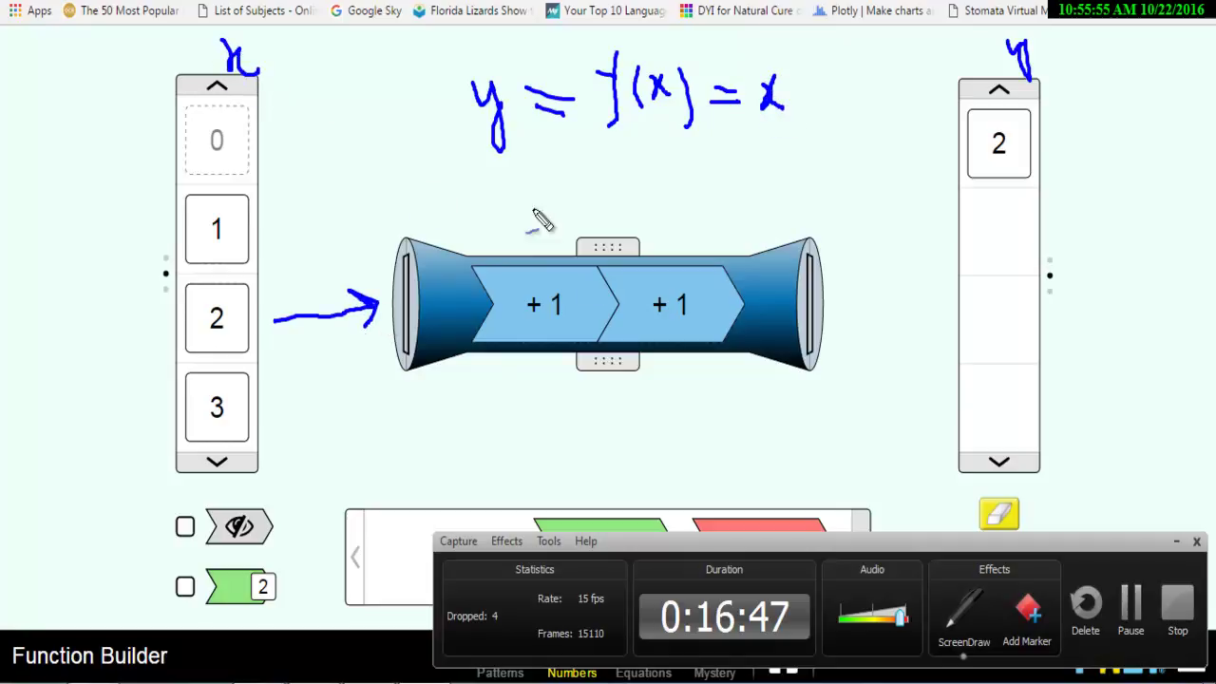
mouse_move(290, 245)
mouse_down()
mouse_move(304, 279)
mouse_move(359, 263)
mouse_up()
mouse_move(526, 202)
mouse_down()
mouse_move(526, 227)
mouse_move(638, 218)
mouse_up()
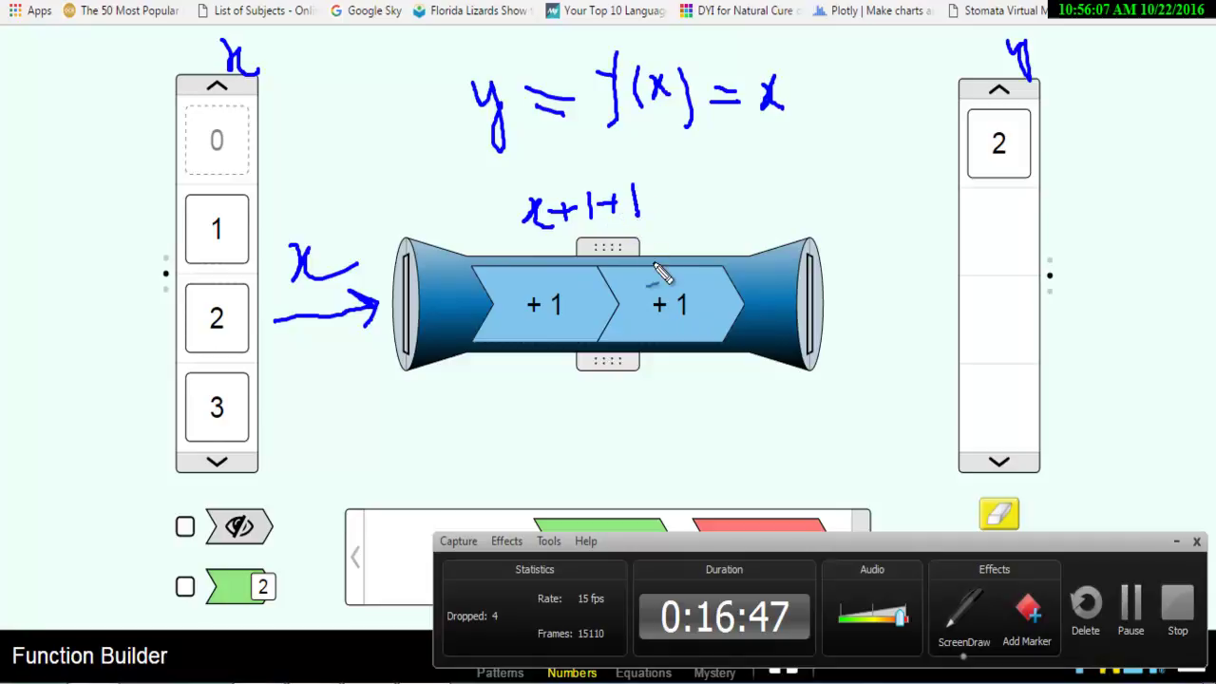
mouse_move(879, 262)
mouse_down()
mouse_move(884, 338)
mouse_move(863, 264)
mouse_up()
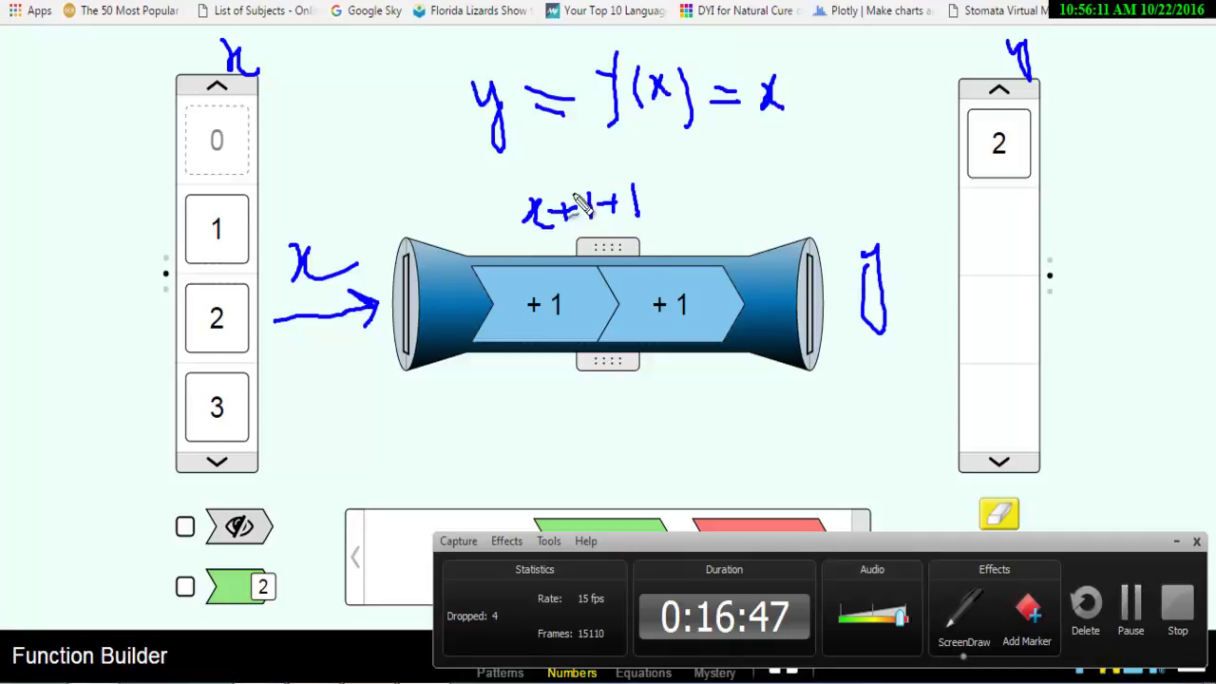
Complete the equation as x+2, draw an arrow from the machine's exit to the output column, and leave the drawing mode
mouse_move(819, 91)
mouse_down()
mouse_move(785, 93)
mouse_move(844, 115)
mouse_up()
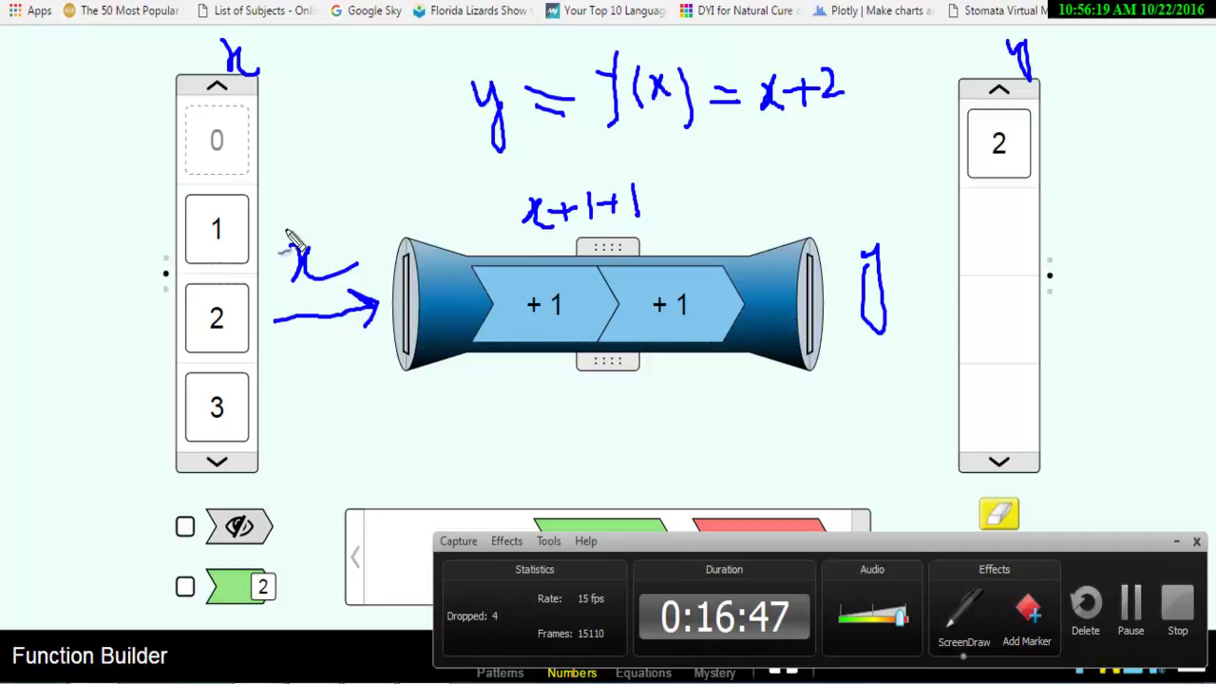
mouse_move(831, 344)
mouse_down()
mouse_move(941, 335)
mouse_move(933, 354)
mouse_up()
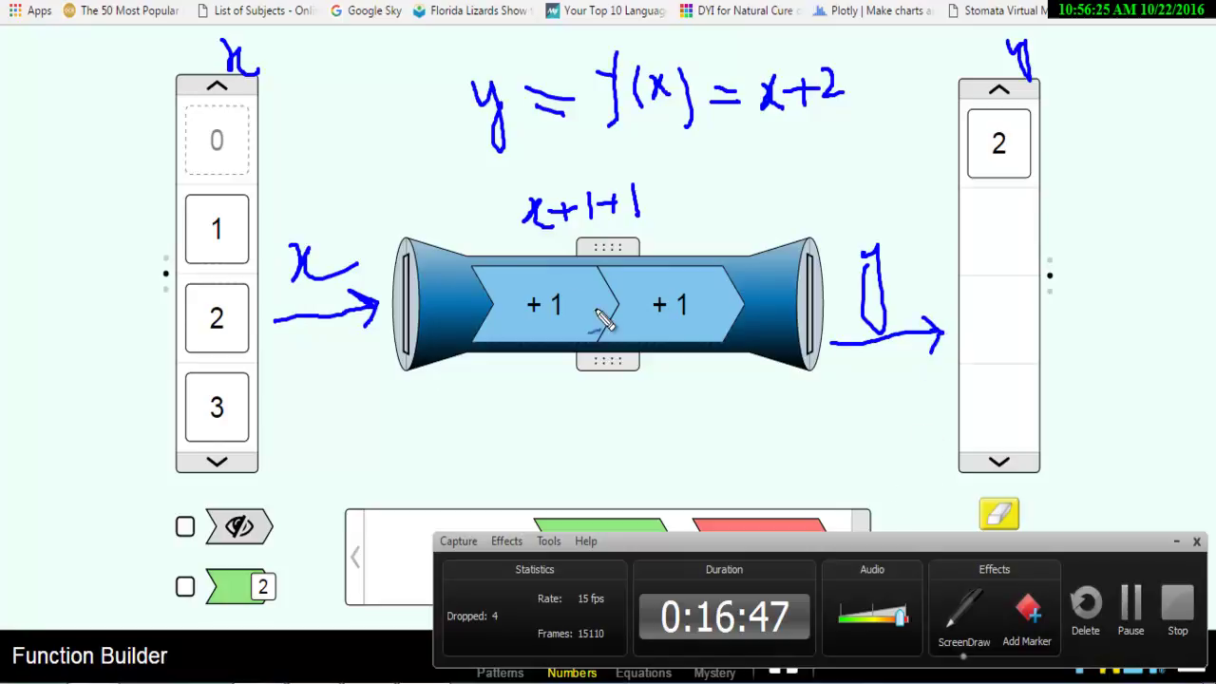
drag(754, 397, 766, 393)
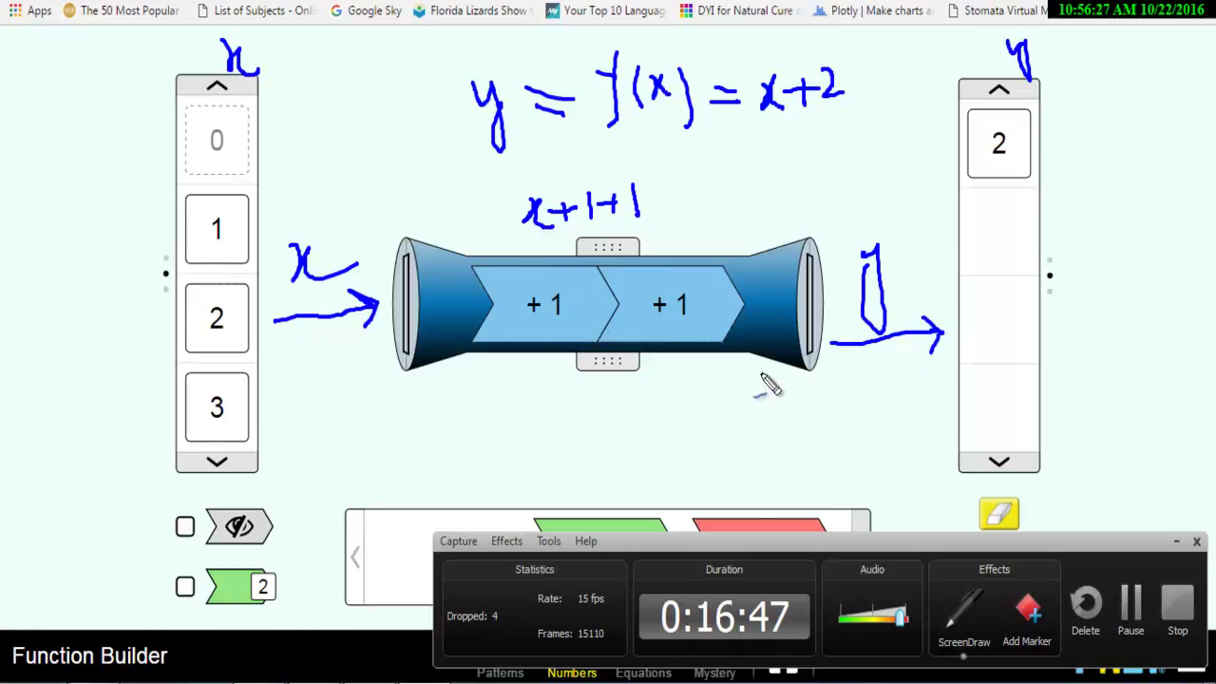
key(Escape)
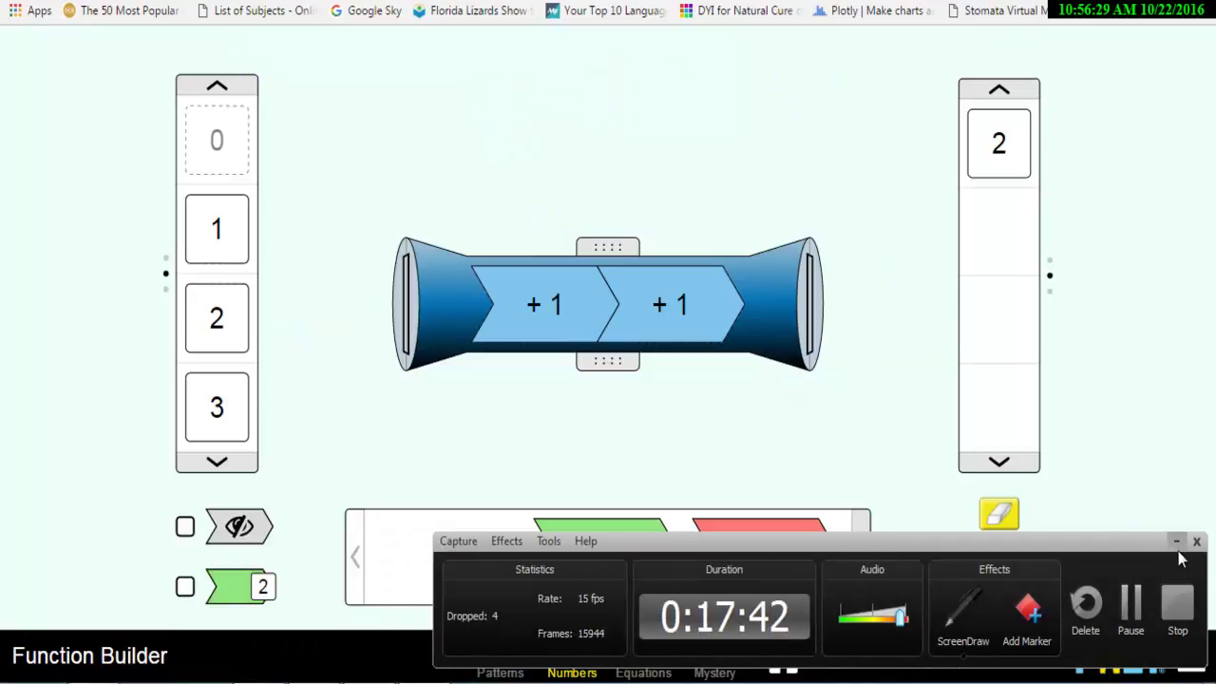
Minimize the recorder and send the cards 1, 2, 7, 6 and 5 through the machine with two +1 functions
click(1177, 541)
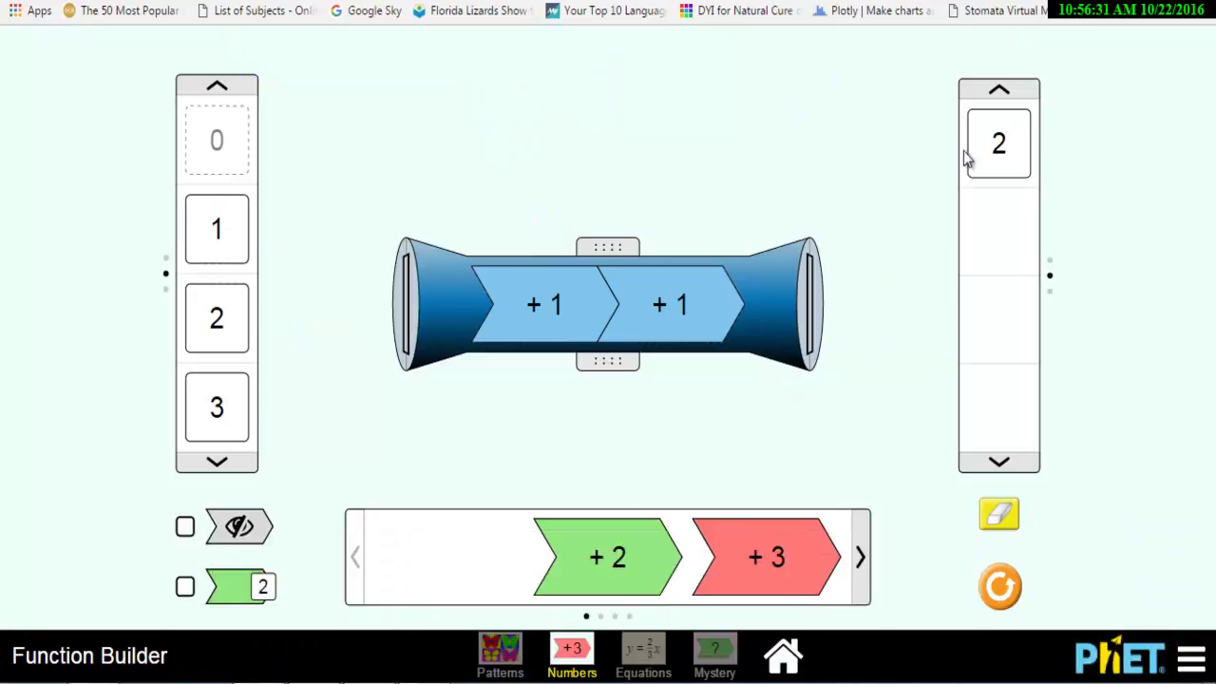
drag(218, 255, 374, 329)
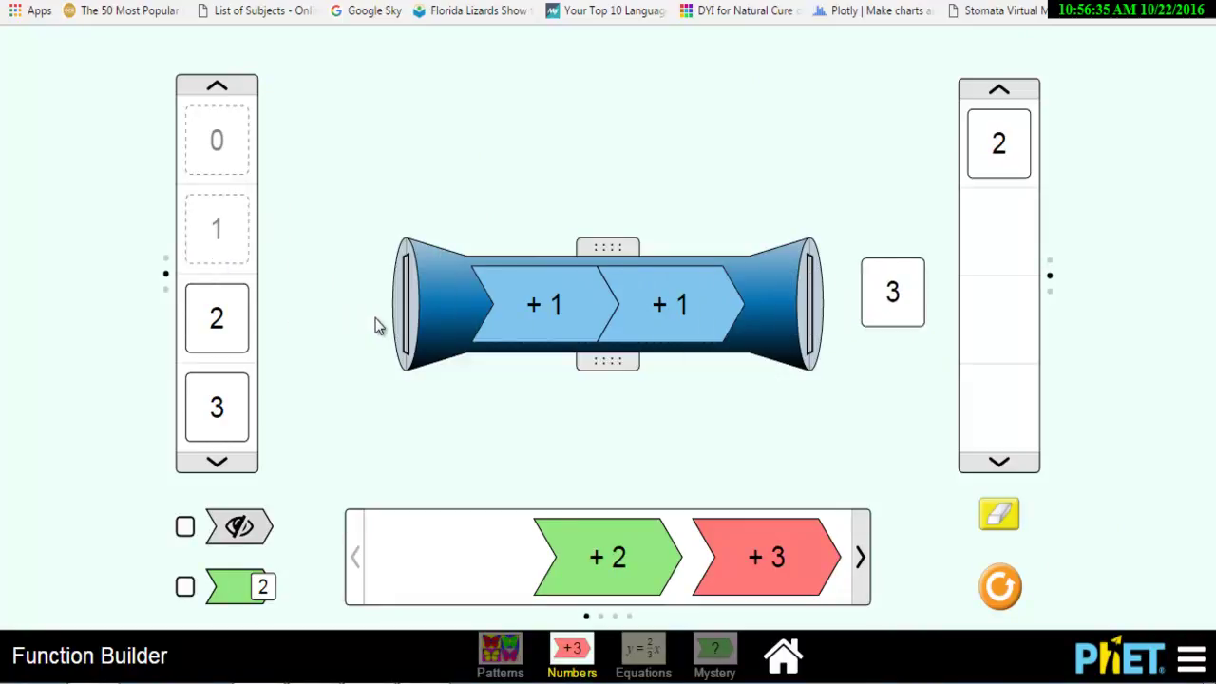
drag(238, 325, 423, 313)
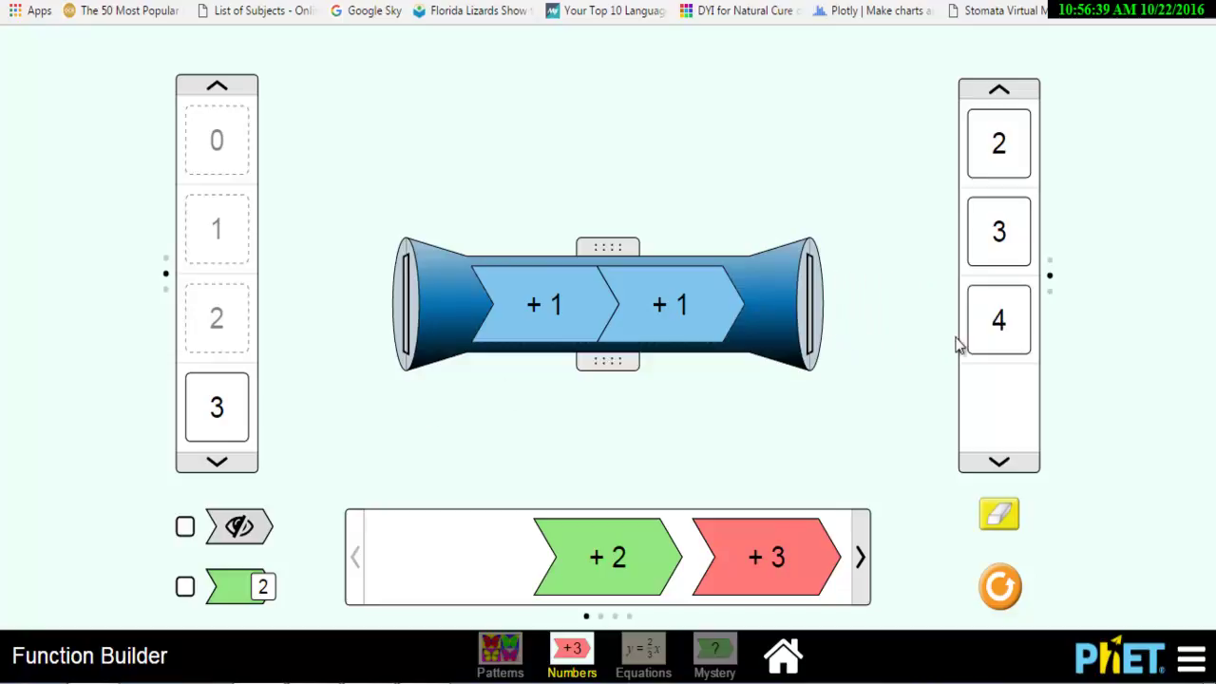
click(216, 462)
drag(227, 434, 389, 328)
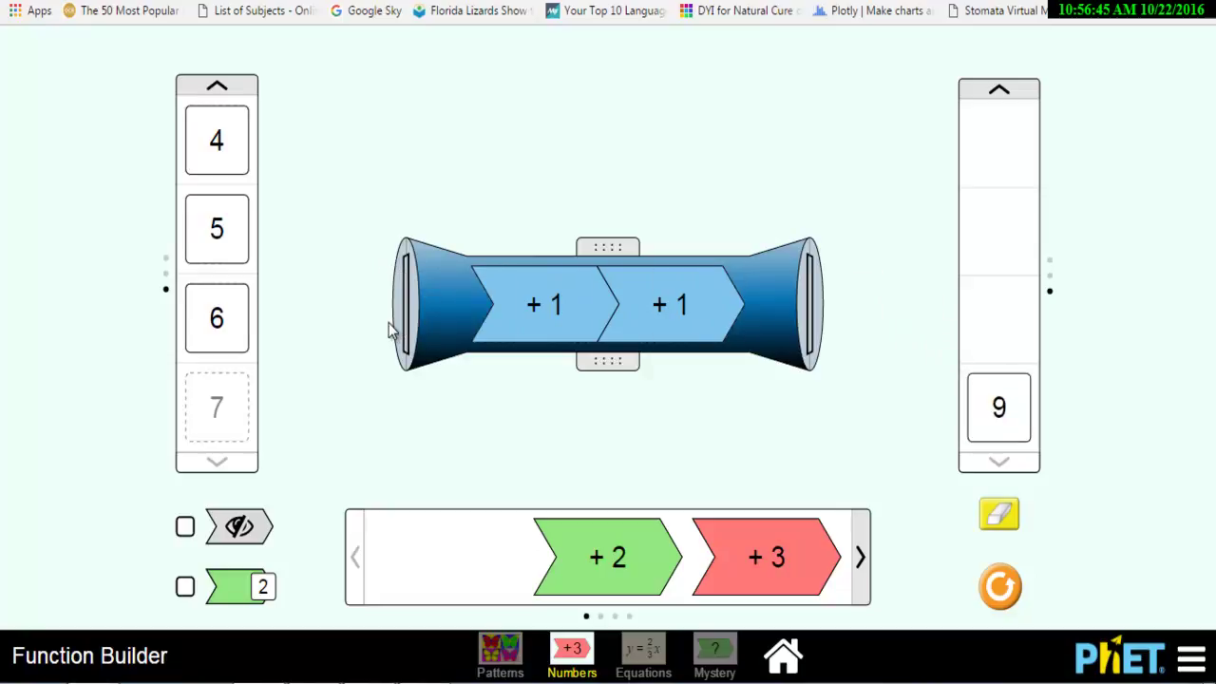
drag(225, 351, 388, 323)
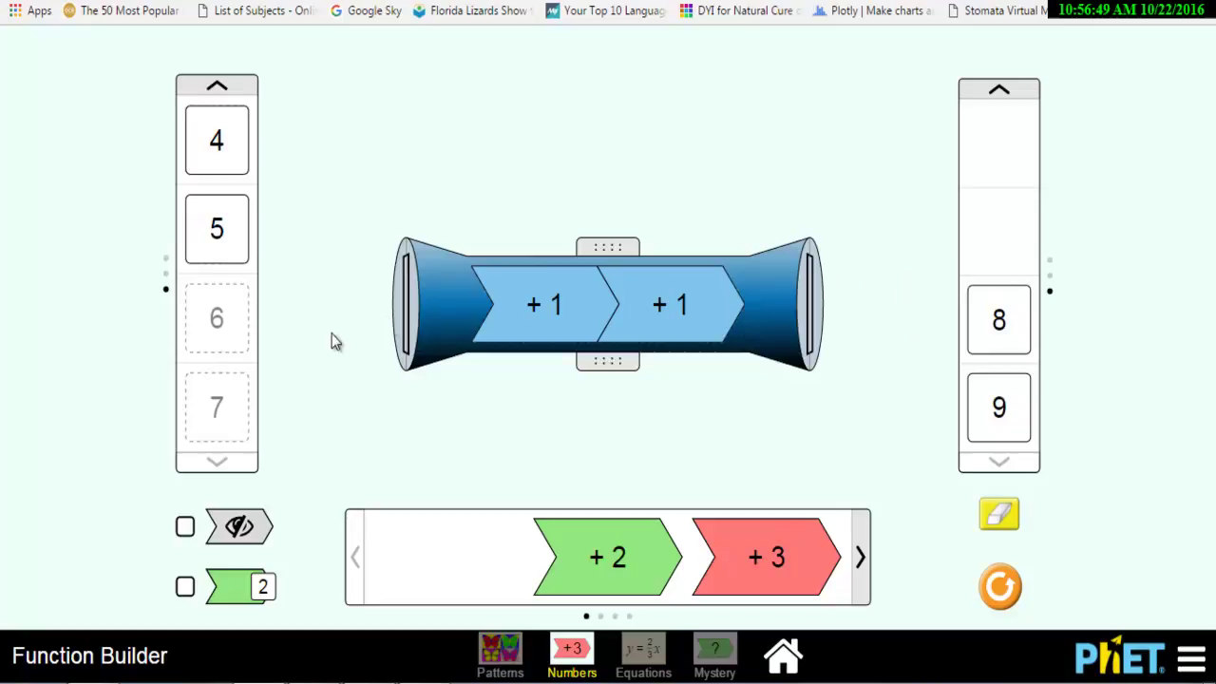
drag(194, 222, 372, 311)
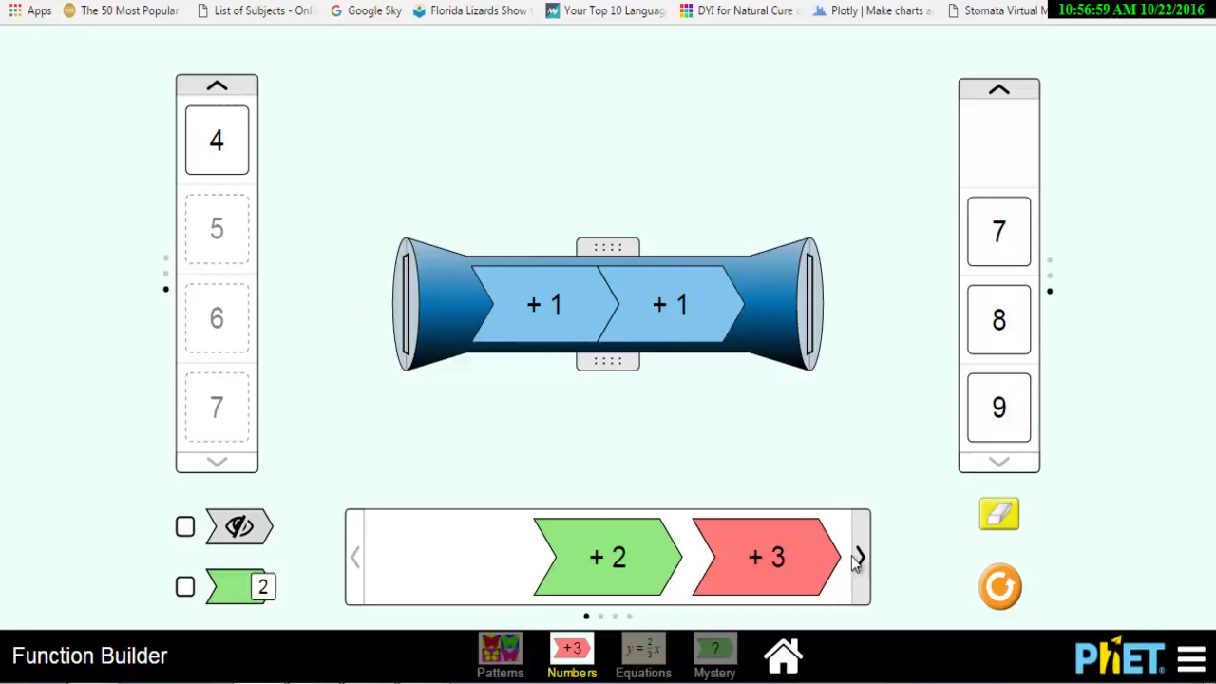
Replace the second +1 function in the machine with −1
drag(658, 304, 444, 566)
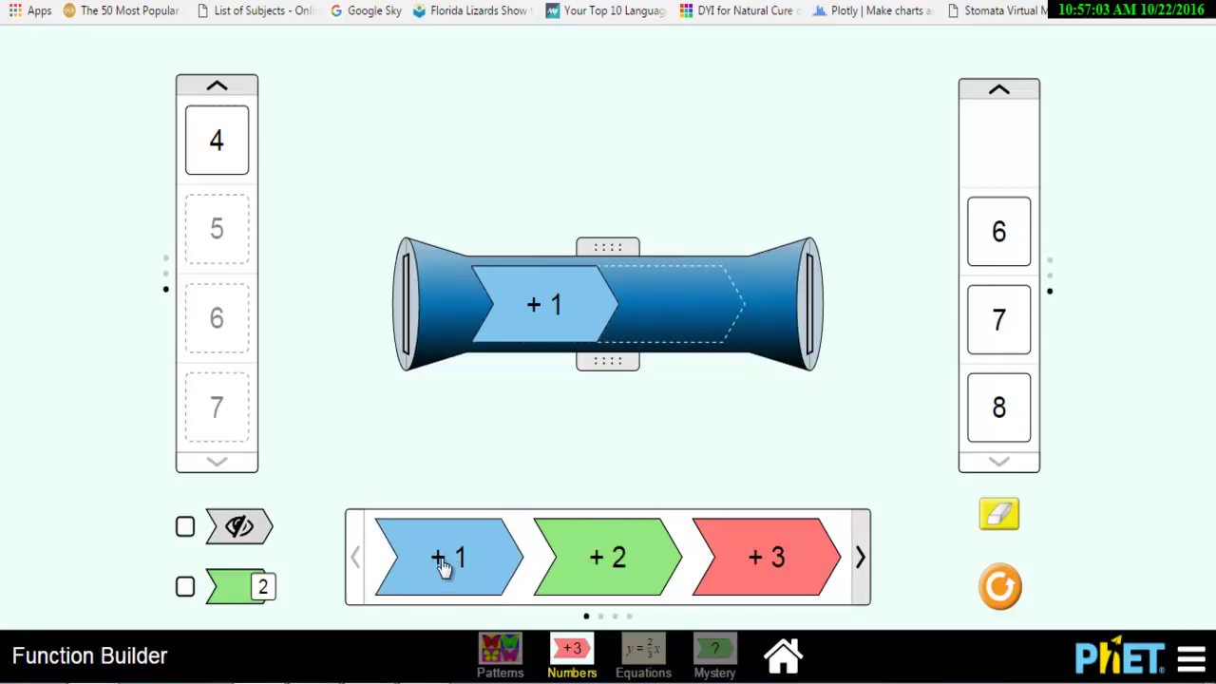
click(867, 561)
click(866, 561)
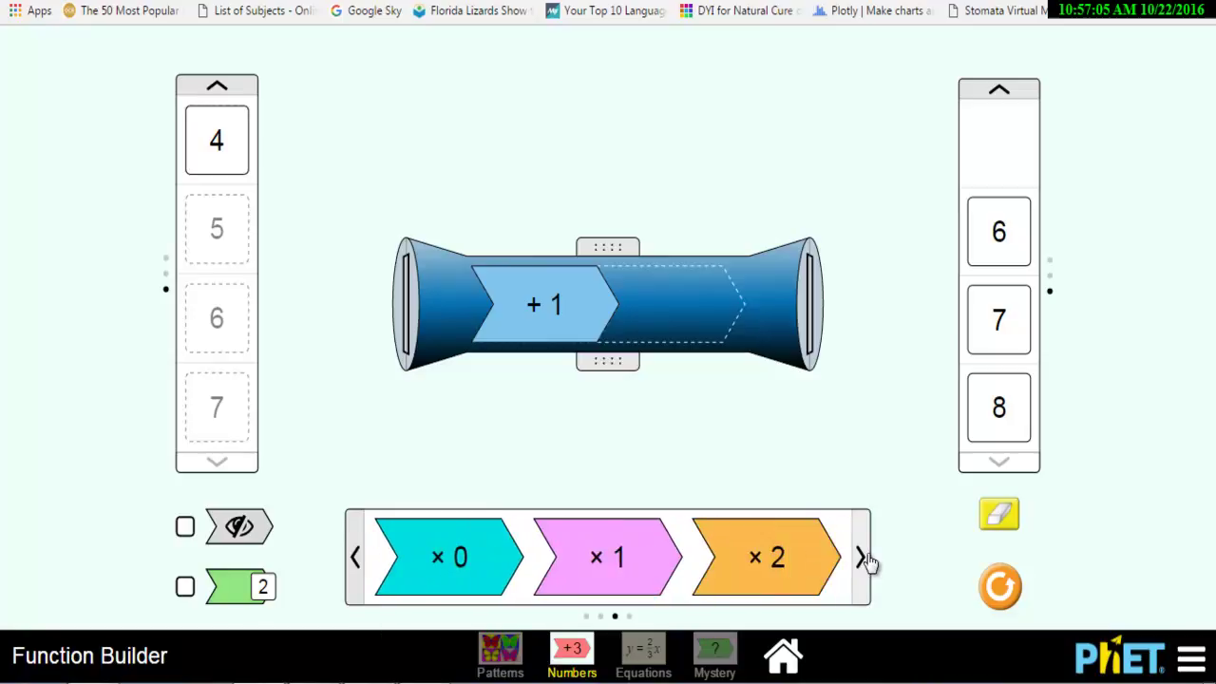
click(358, 558)
drag(453, 566, 684, 307)
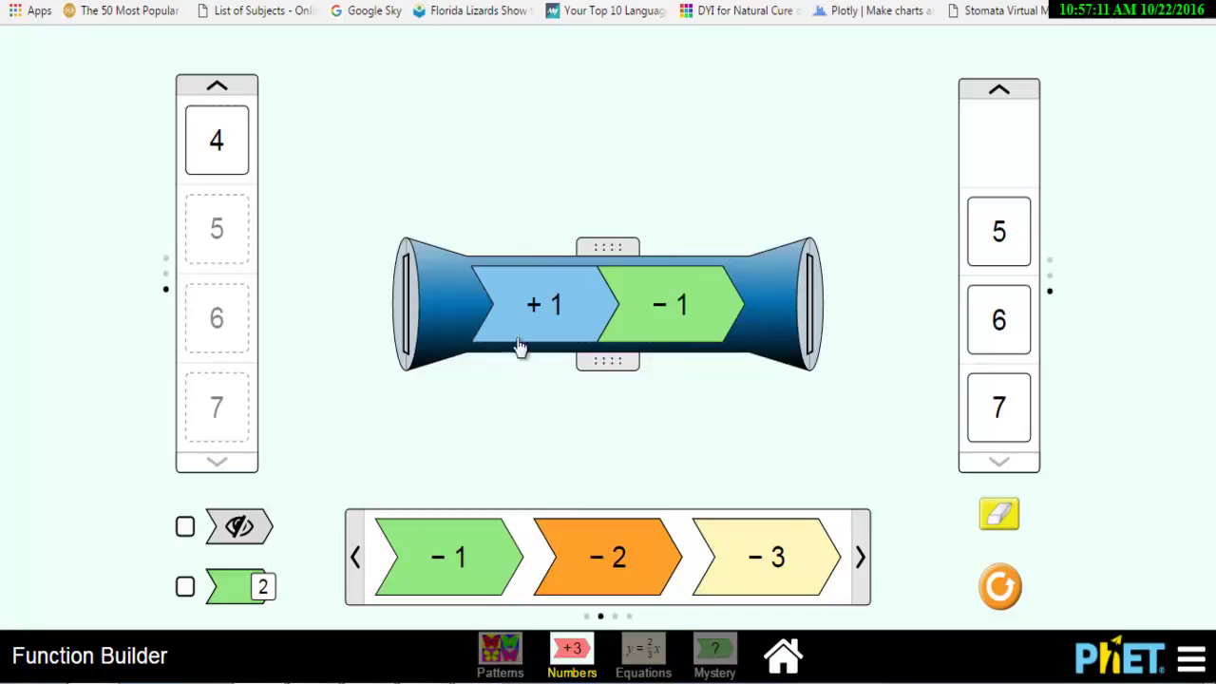
Reset the simulation and fill the machine slots with +1 followed by −1
click(999, 586)
drag(467, 557, 557, 325)
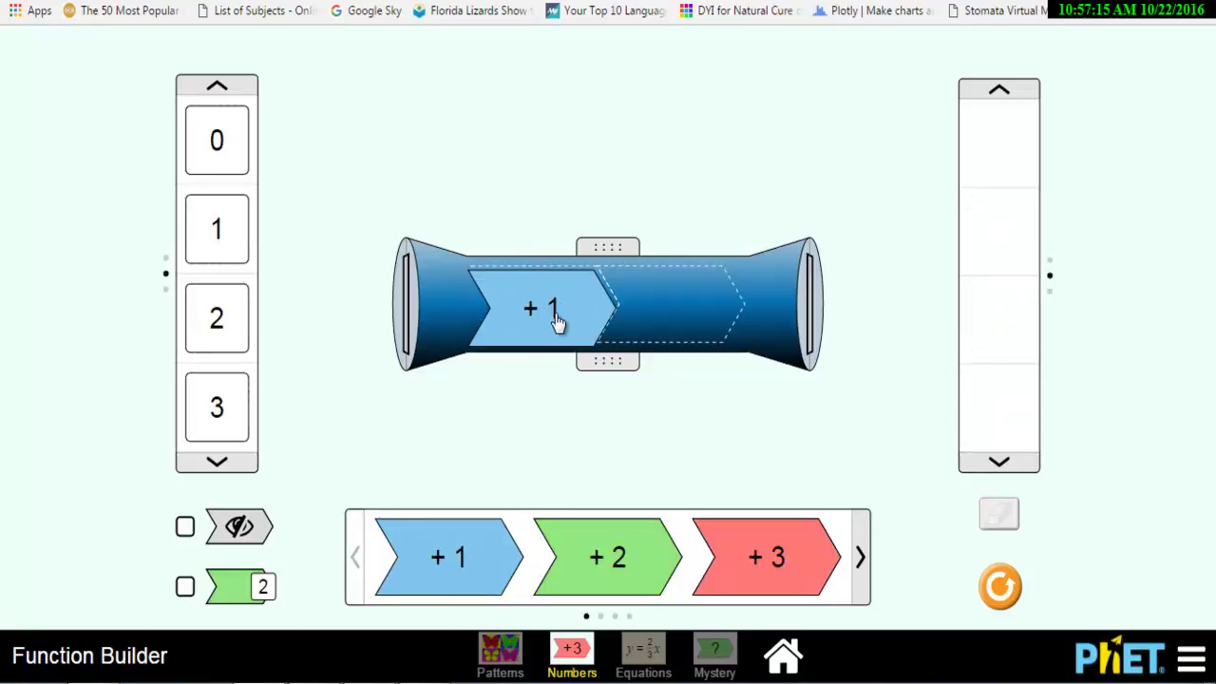
click(865, 563)
drag(486, 576, 700, 323)
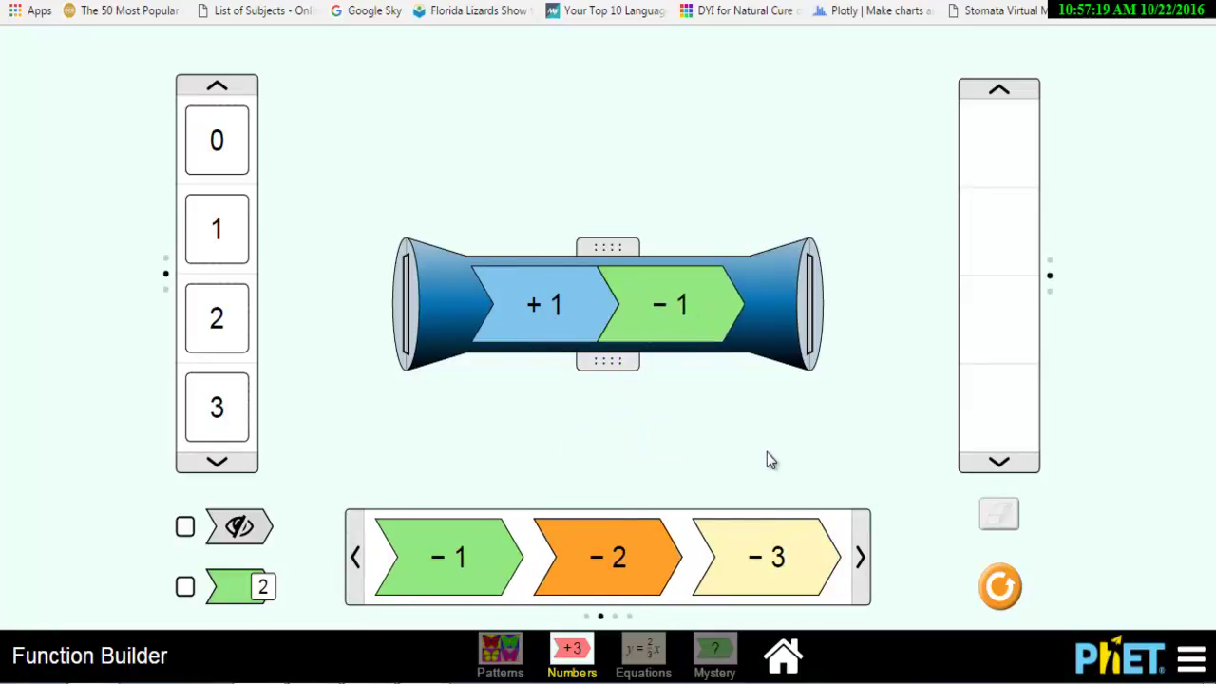
Send the cards 0, 1, 2 and 3 through the +1, −1 machine
drag(241, 150, 415, 322)
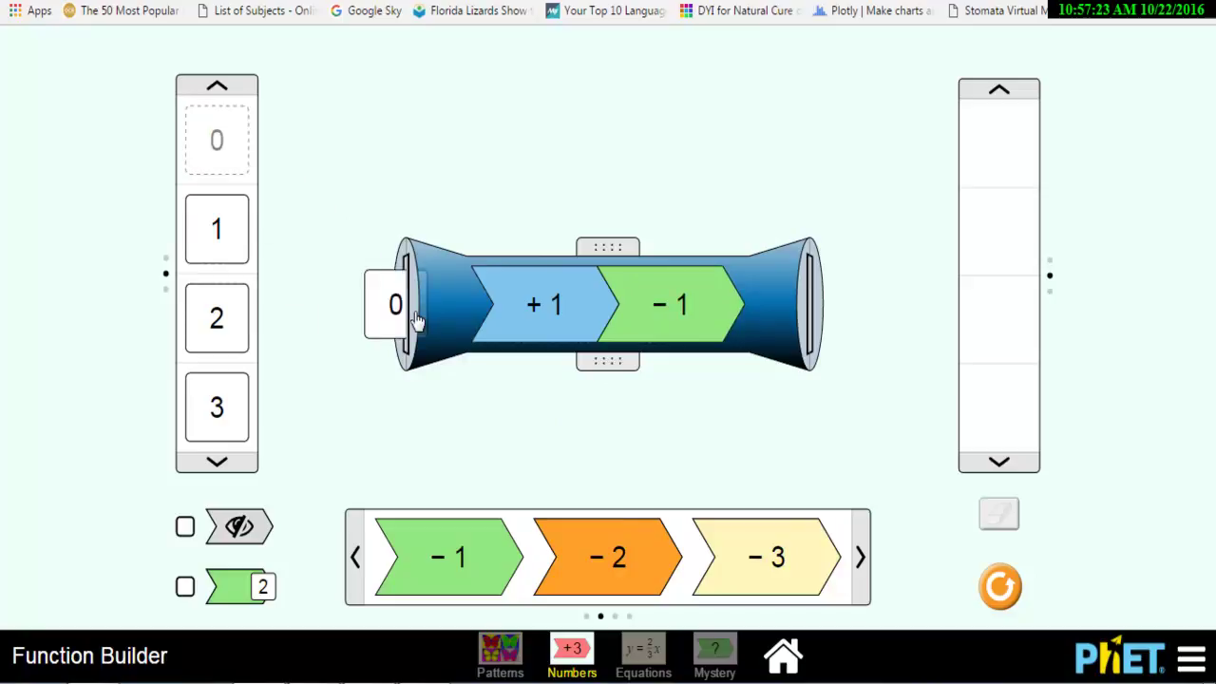
drag(416, 321, 415, 321)
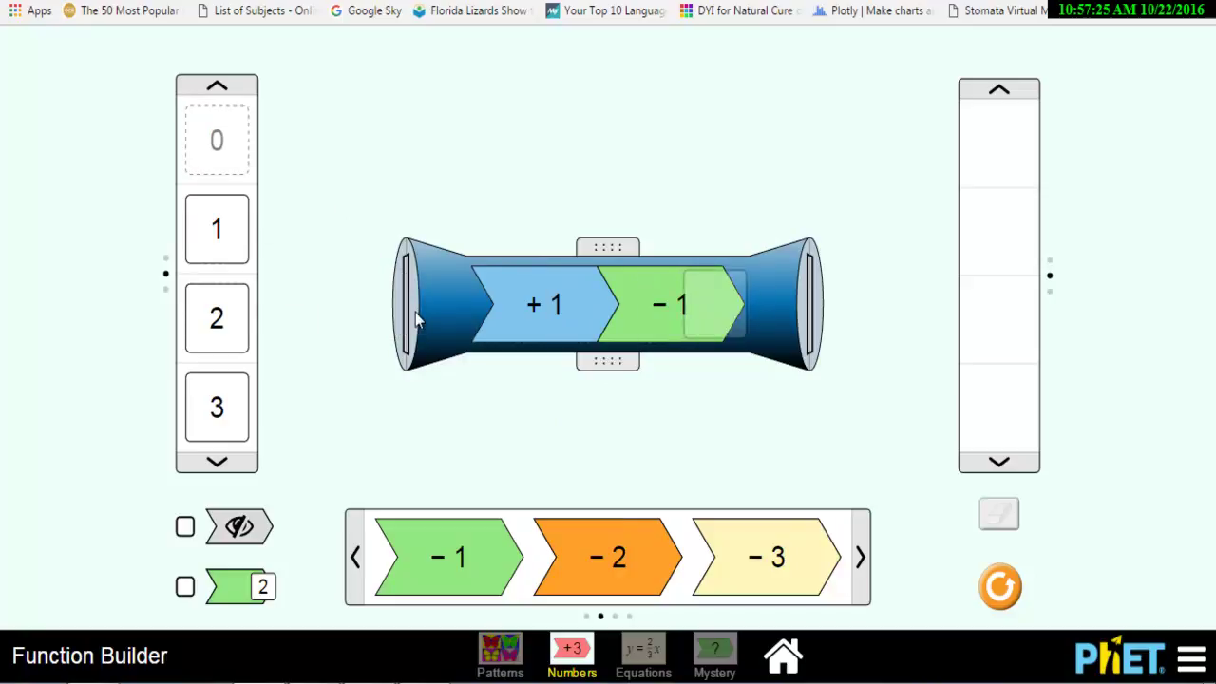
mouse_move(215, 250)
mouse_down()
mouse_move(380, 345)
mouse_move(375, 333)
mouse_up()
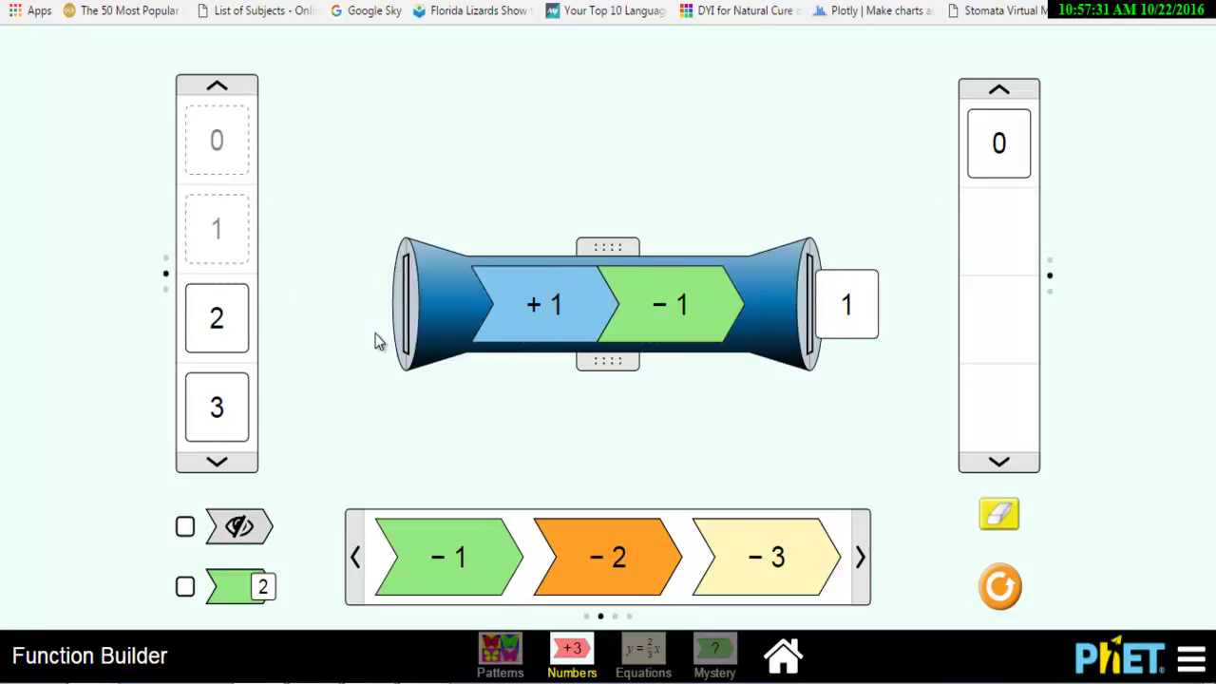
drag(234, 314, 385, 332)
drag(249, 399, 387, 360)
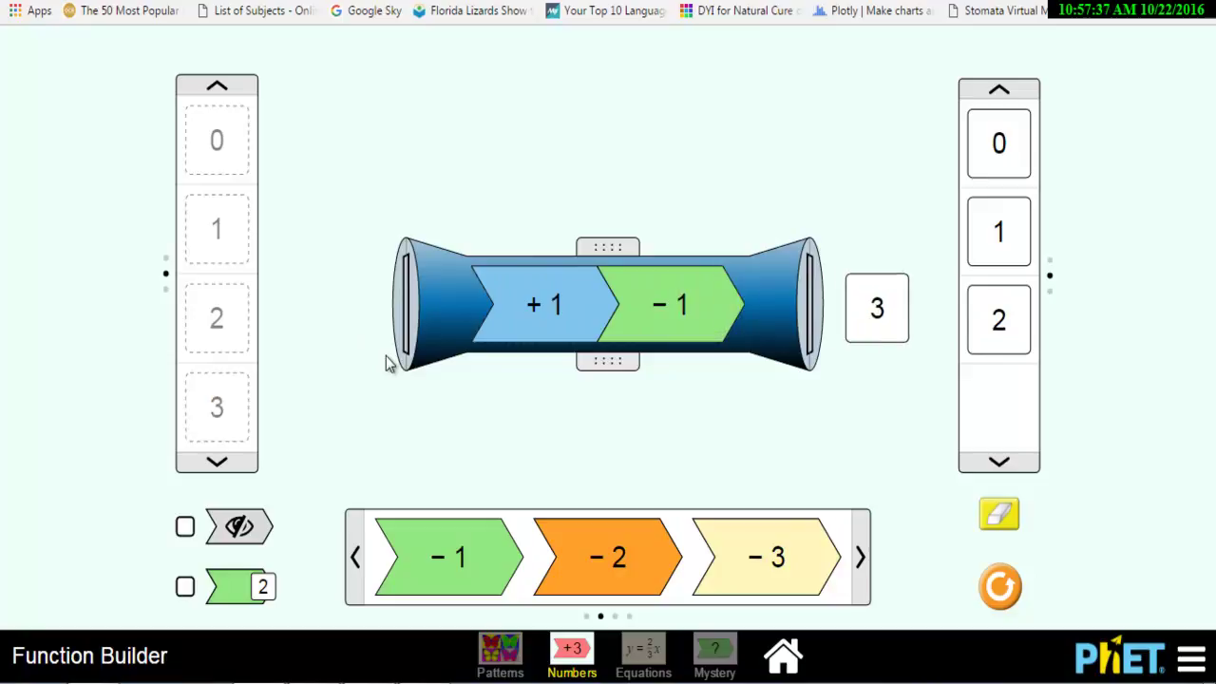
Replace the −1 function in the machine's second slot with −2
drag(681, 334, 462, 578)
drag(602, 573, 648, 458)
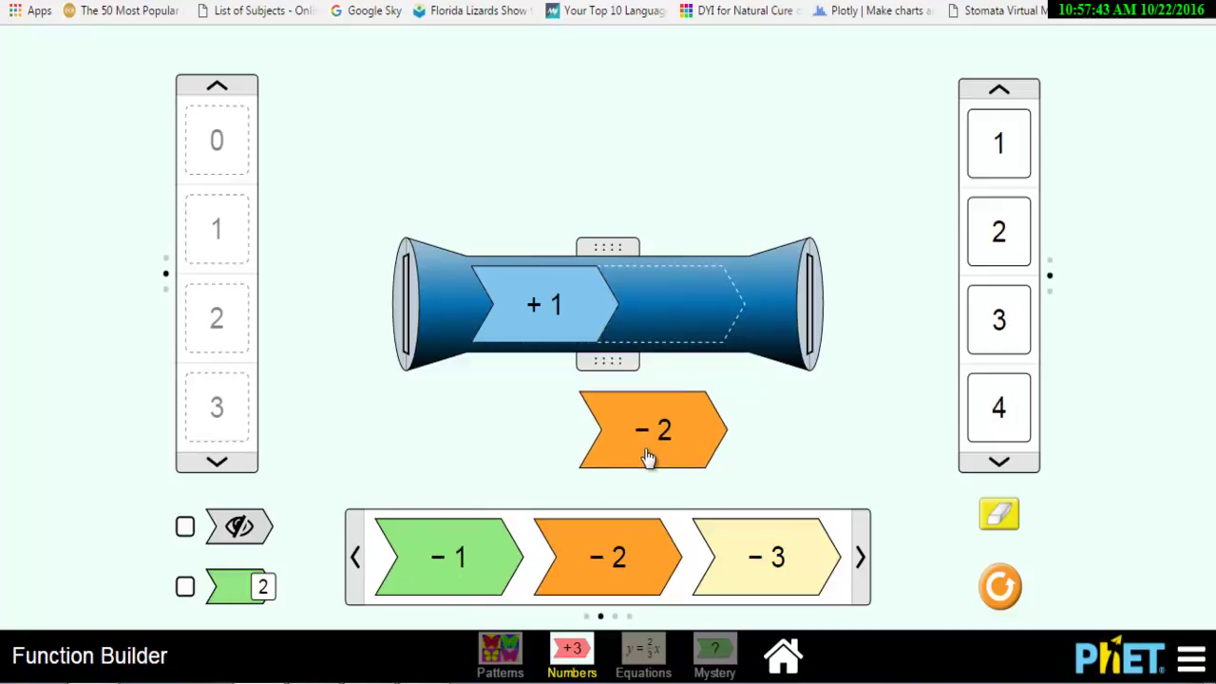
drag(648, 458, 670, 335)
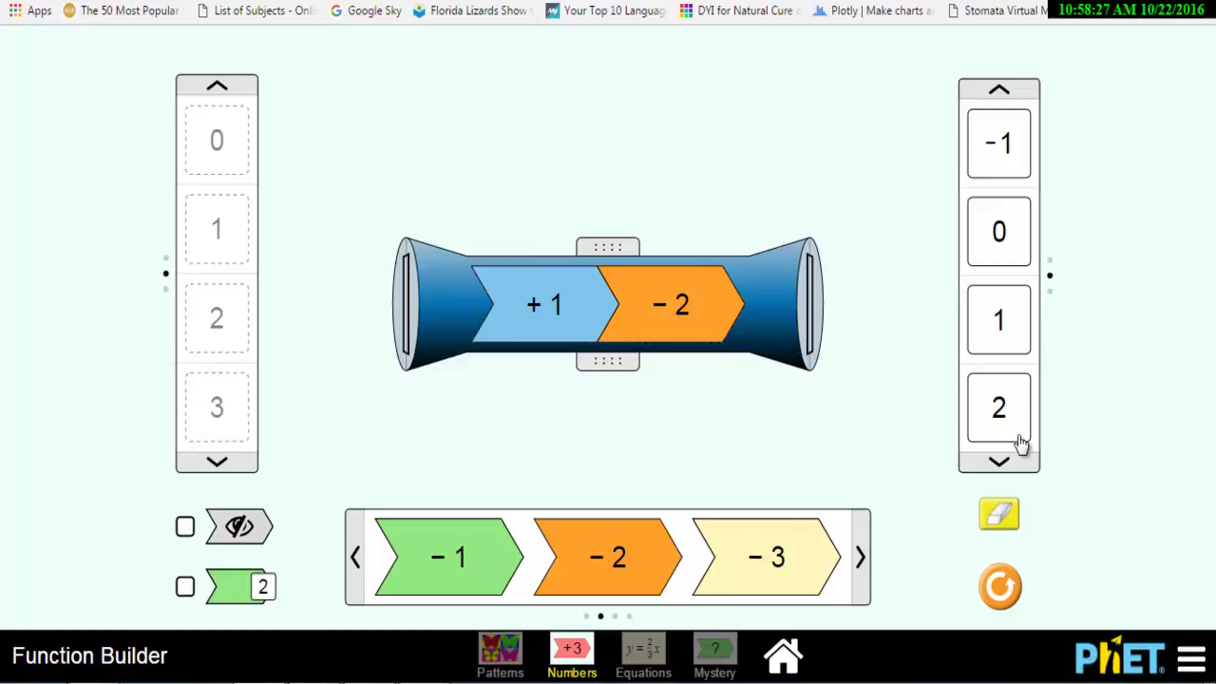
Replace the −2 function in the machine's second slot with ×2
click(860, 557)
click(860, 557)
drag(684, 342, 461, 557)
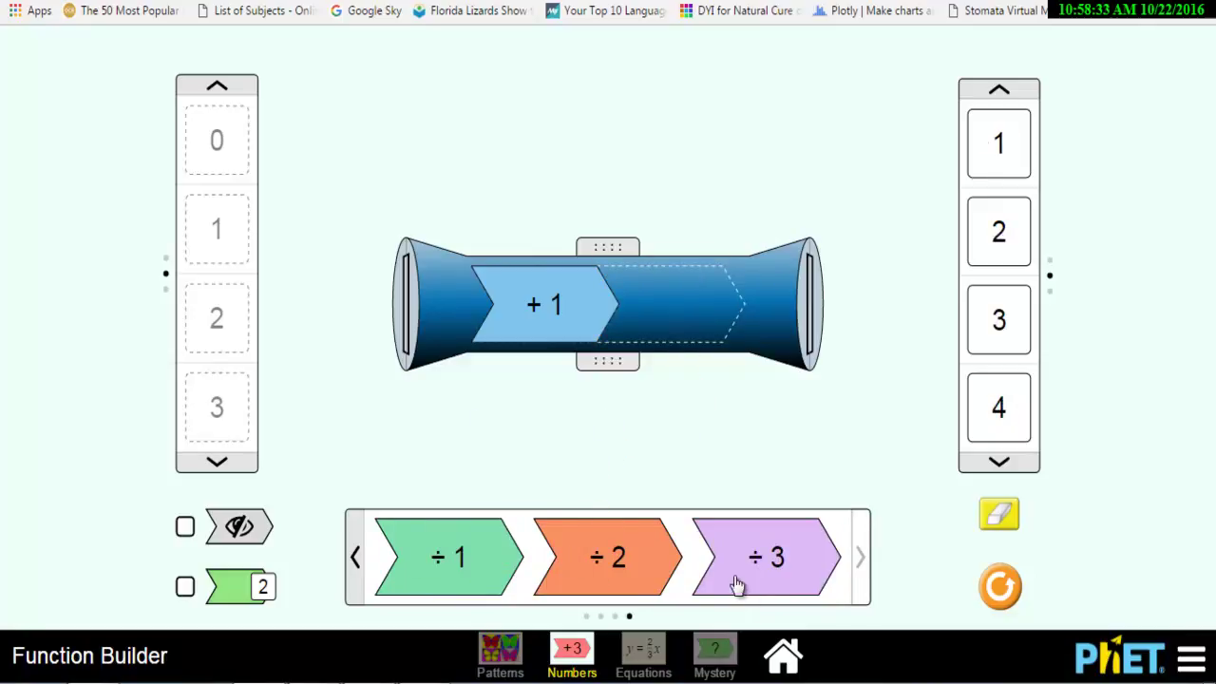
click(357, 561)
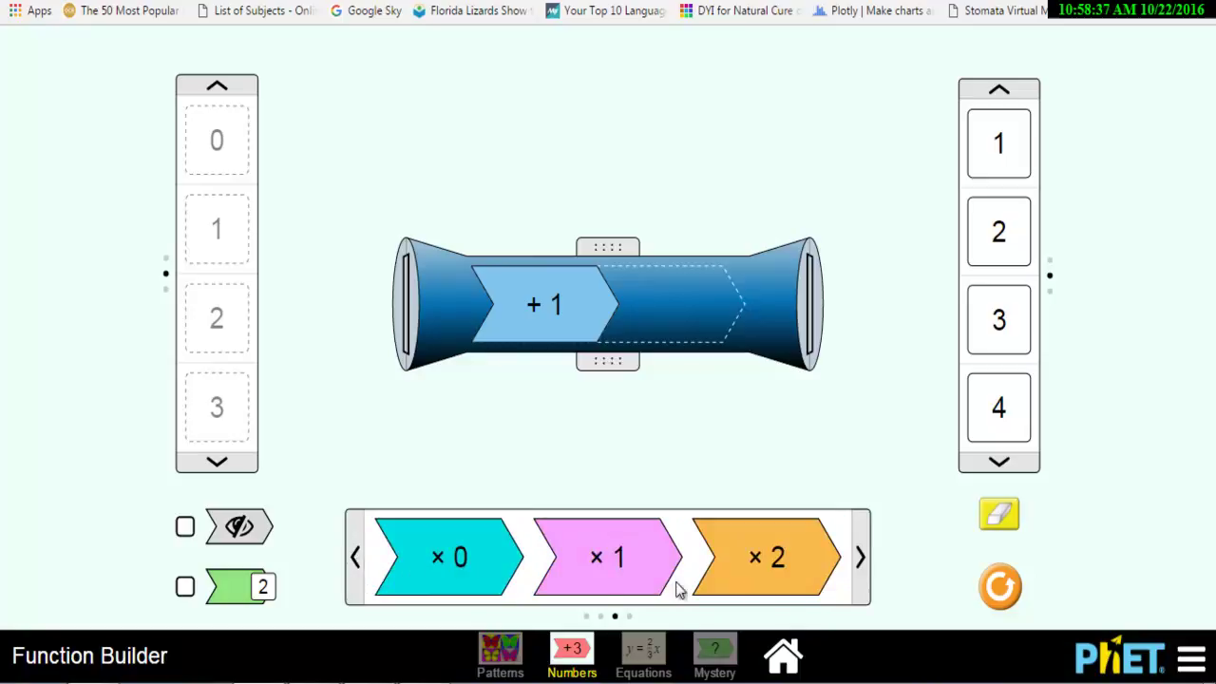
drag(797, 577, 702, 335)
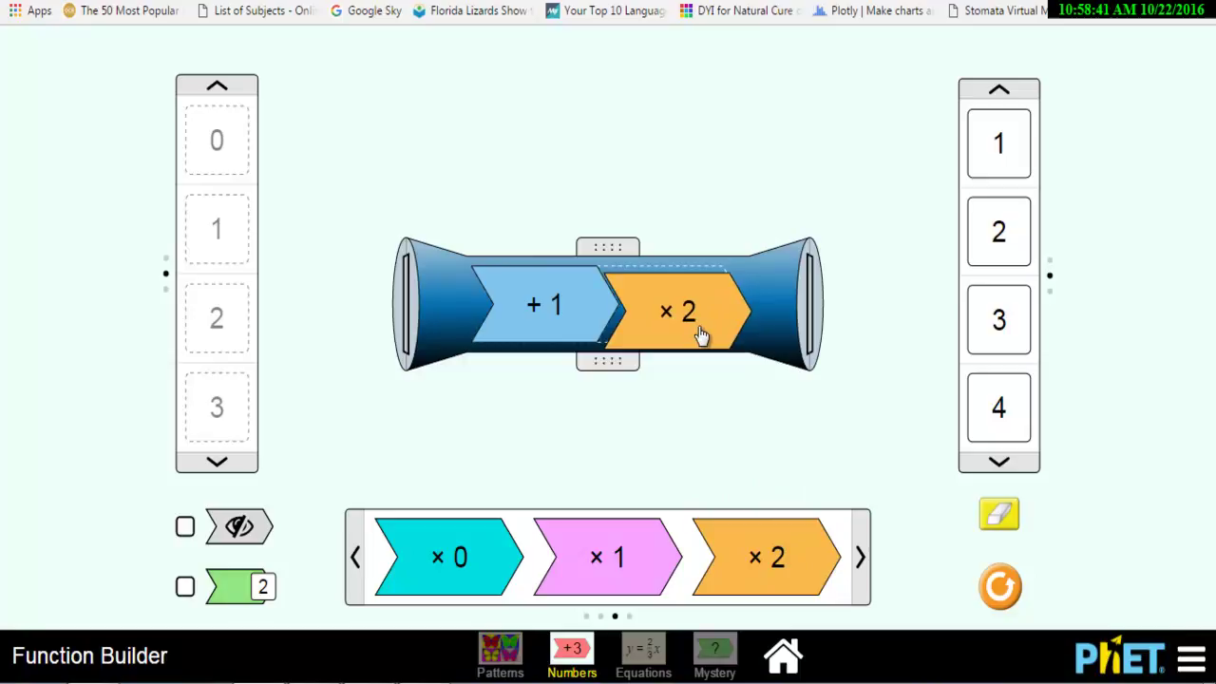
Reset the simulation and fill the machine slots with +1 followed by ×2
click(999, 586)
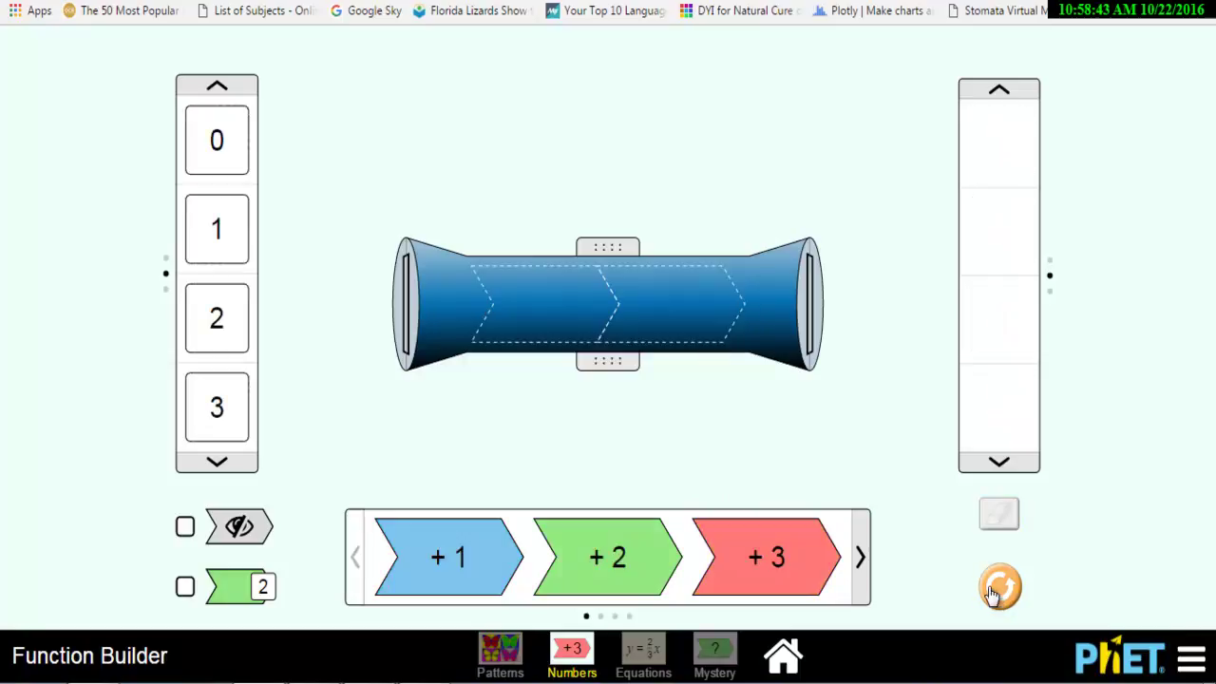
drag(443, 582, 537, 330)
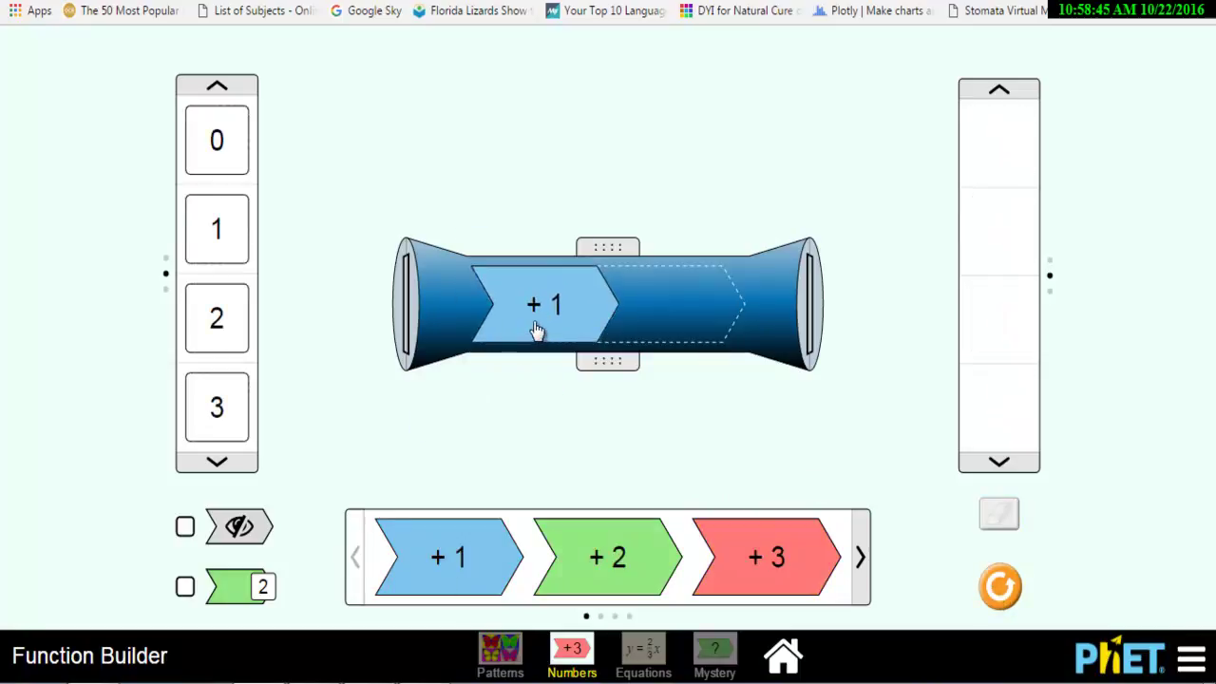
click(860, 558)
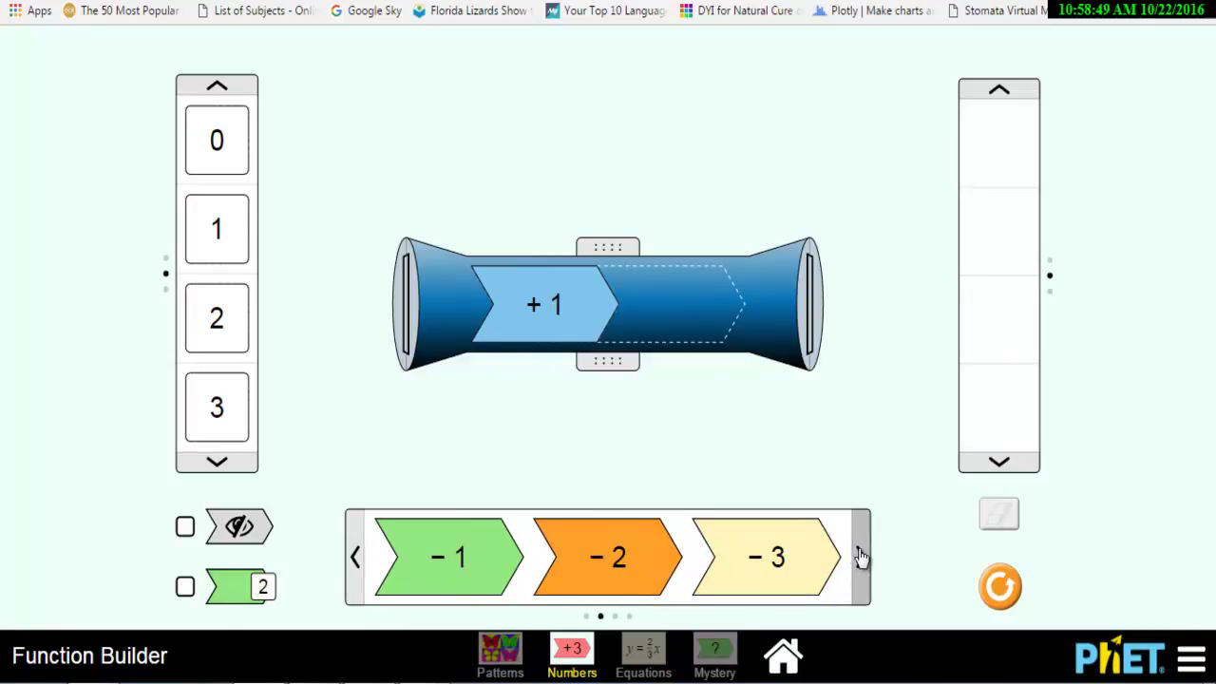
click(860, 559)
drag(622, 578, 589, 548)
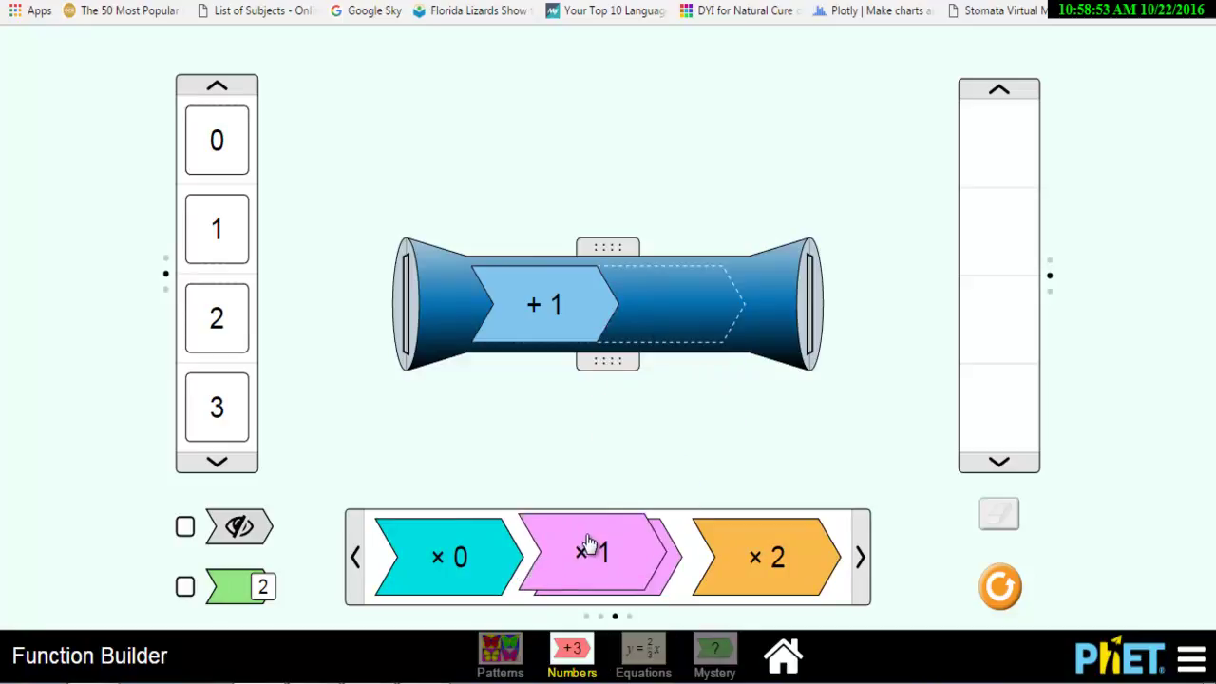
drag(749, 565, 656, 334)
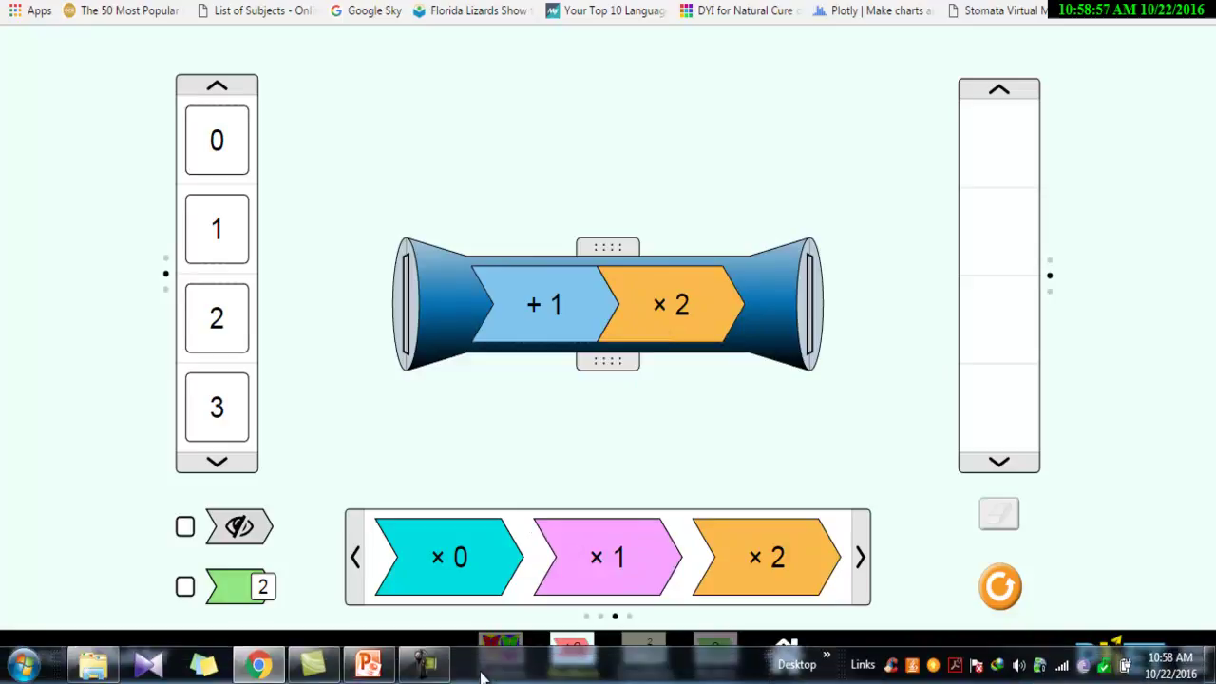
With the recorder's ScreenDraw tool, write x above the machine and an x with an arrow into its entrance
click(425, 665)
click(964, 622)
mouse_move(520, 96)
mouse_down()
mouse_move(524, 122)
mouse_move(545, 123)
mouse_up()
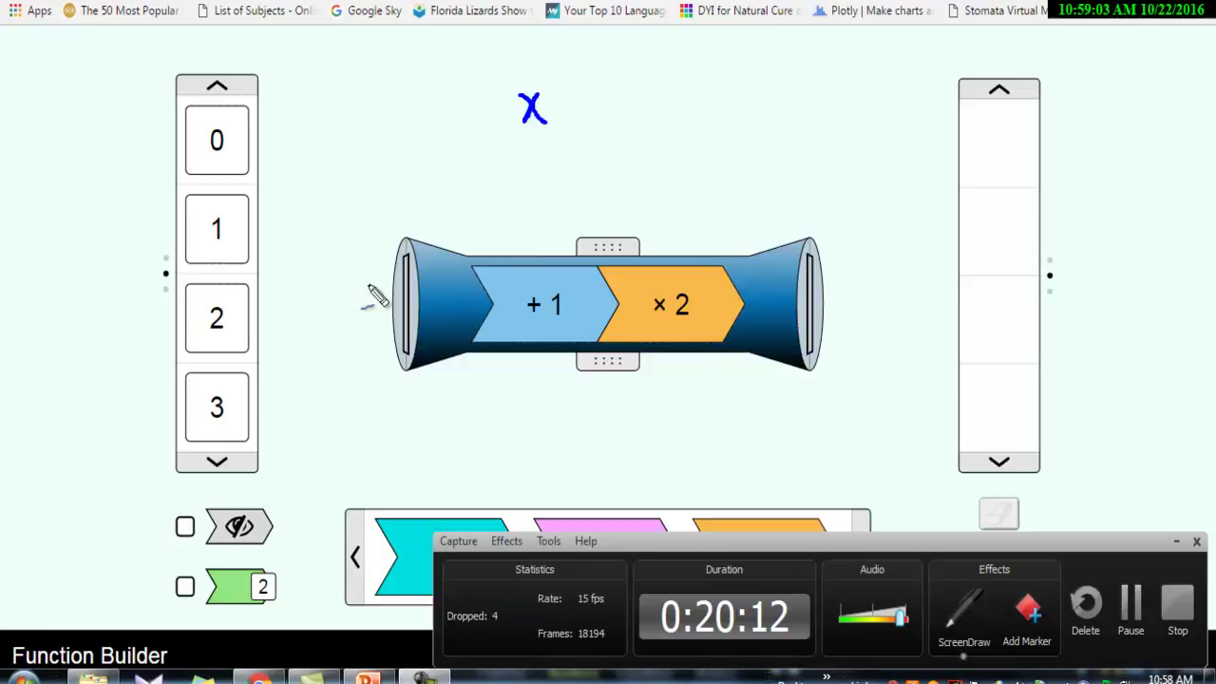
mouse_move(266, 291)
mouse_down()
mouse_move(271, 321)
mouse_move(285, 298)
mouse_move(302, 326)
mouse_move(319, 299)
mouse_move(369, 299)
mouse_move(356, 313)
mouse_up()
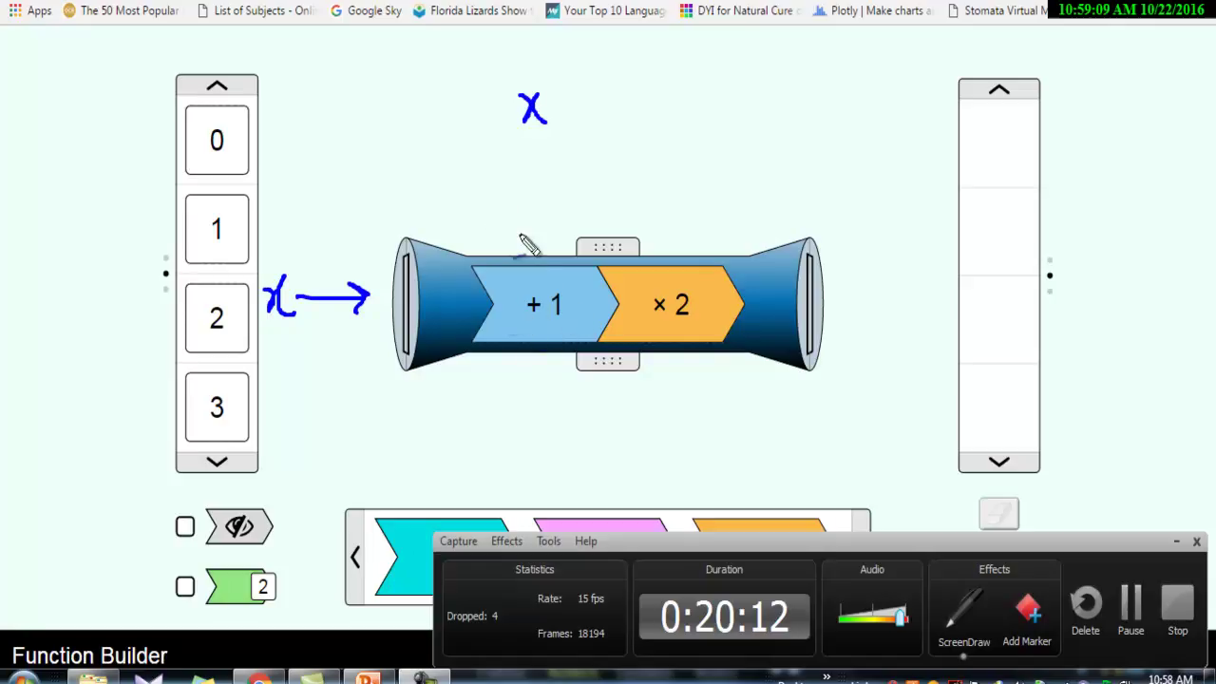
Write (x+1) below the machine and put 2× in front of it
mouse_move(500, 410)
mouse_down()
mouse_move(510, 387)
mouse_move(520, 411)
mouse_move(540, 397)
mouse_move(550, 410)
mouse_up()
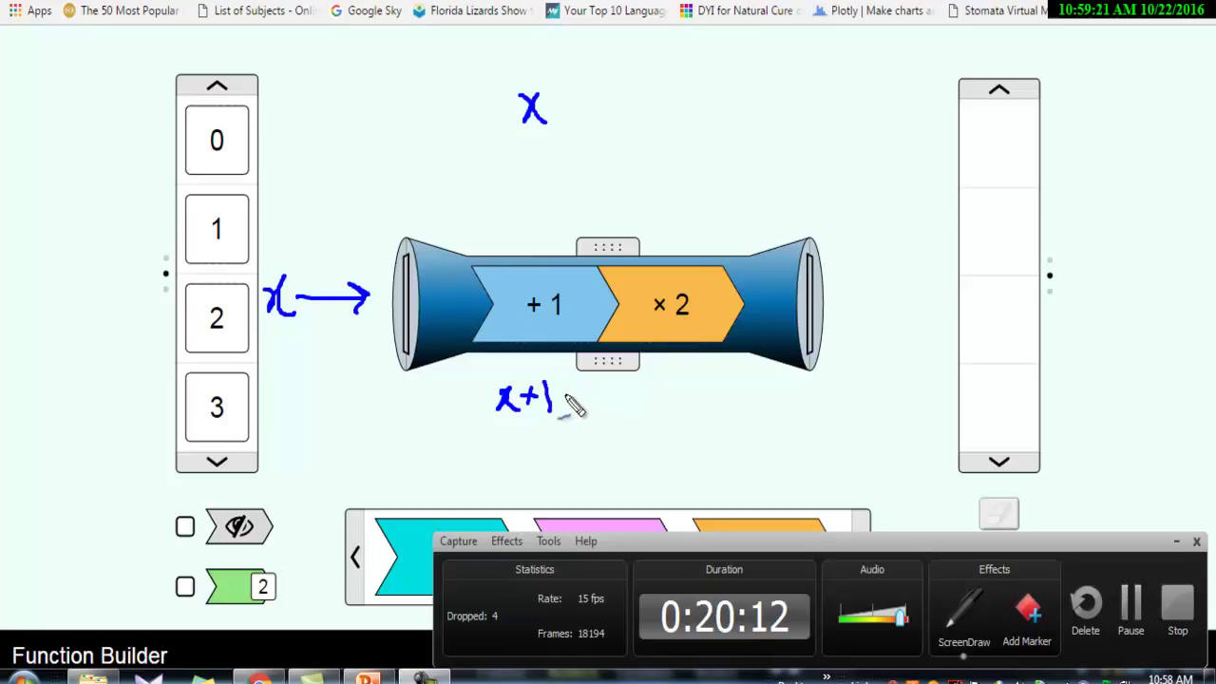
drag(559, 380, 556, 430)
drag(481, 382, 475, 421)
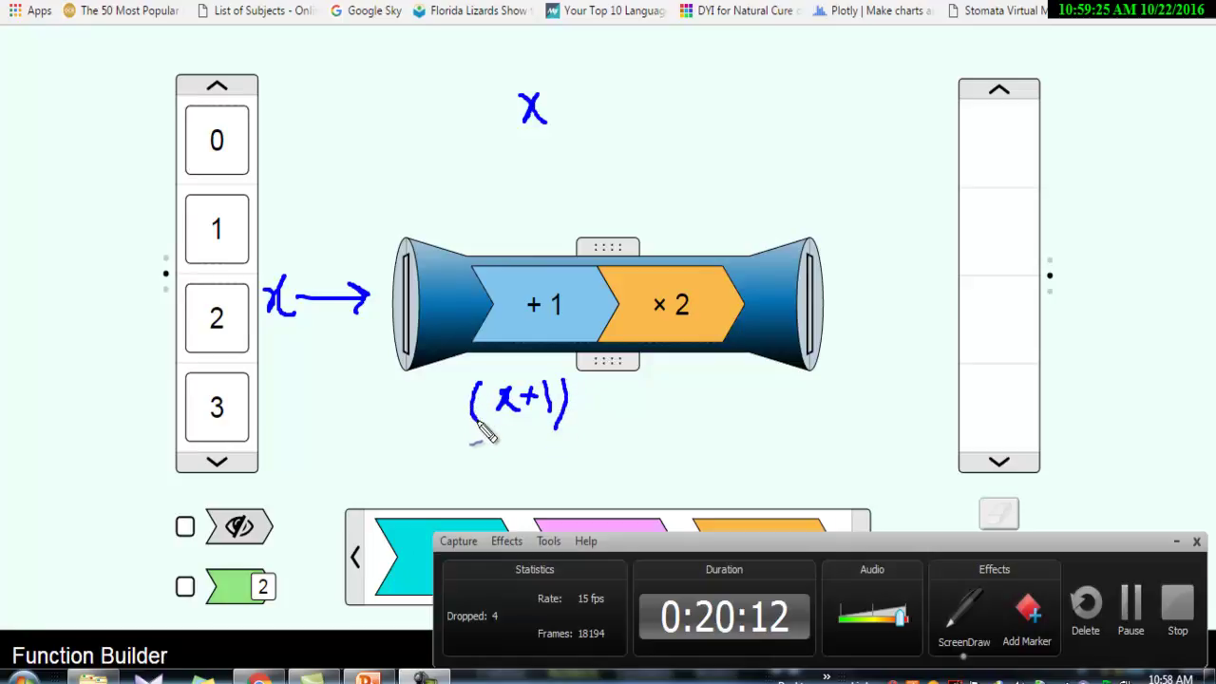
mouse_move(406, 395)
mouse_down()
mouse_move(423, 408)
mouse_move(407, 422)
mouse_move(428, 422)
mouse_up()
drag(452, 400, 436, 420)
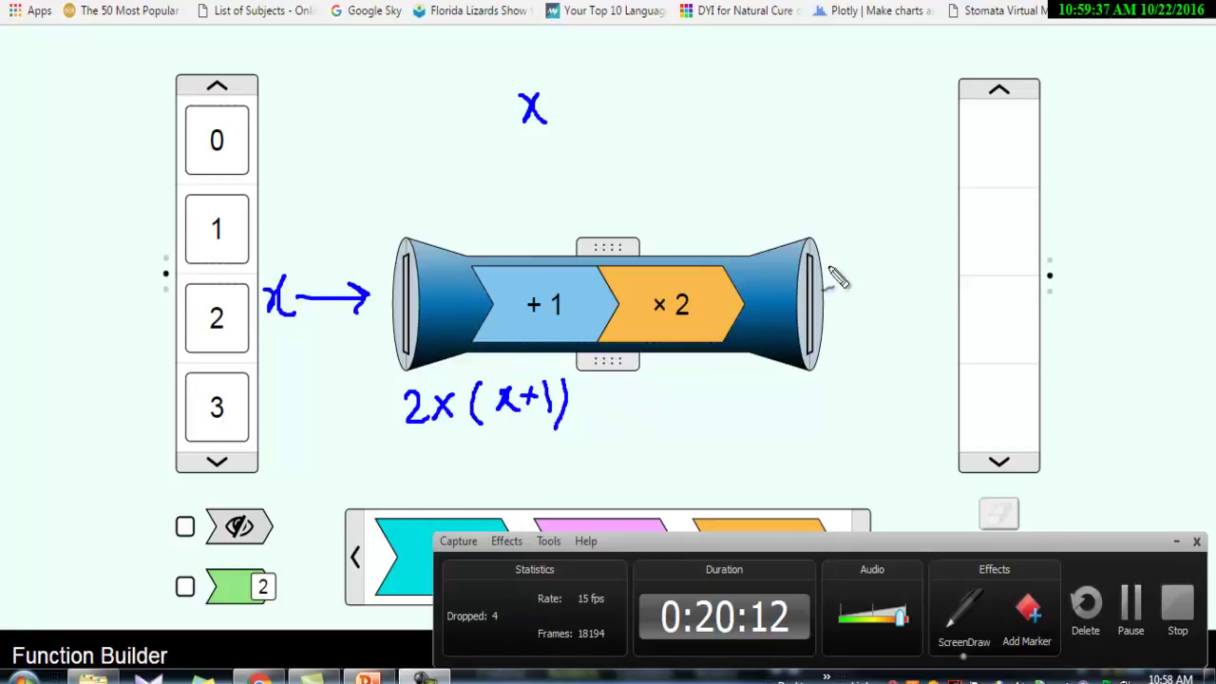
Complete the equation above the machine as f(x) = 2(x+1)
mouse_move(485, 62)
mouse_down()
mouse_move(495, 133)
mouse_move(478, 157)
mouse_up()
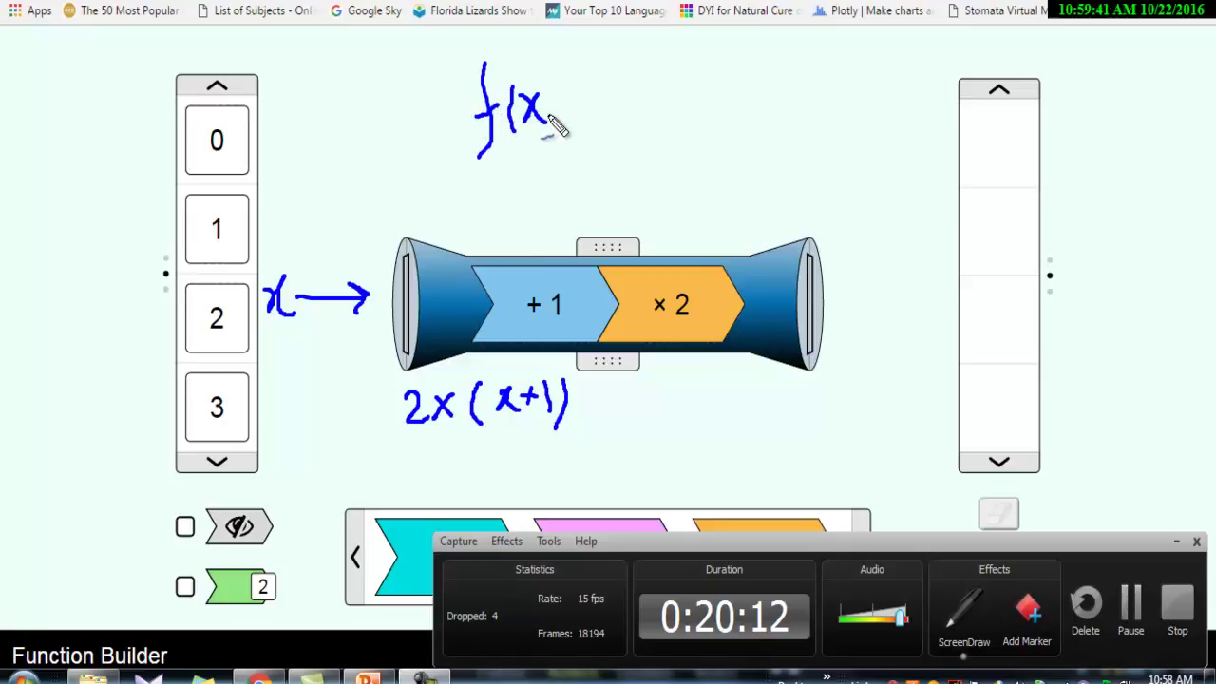
mouse_move(551, 90)
mouse_down()
mouse_move(556, 141)
mouse_move(594, 108)
mouse_move(654, 107)
mouse_move(669, 121)
mouse_up()
drag(705, 81, 701, 152)
mouse_move(713, 106)
mouse_down()
mouse_move(727, 124)
mouse_move(779, 122)
mouse_move(796, 83)
mouse_move(810, 152)
mouse_up()
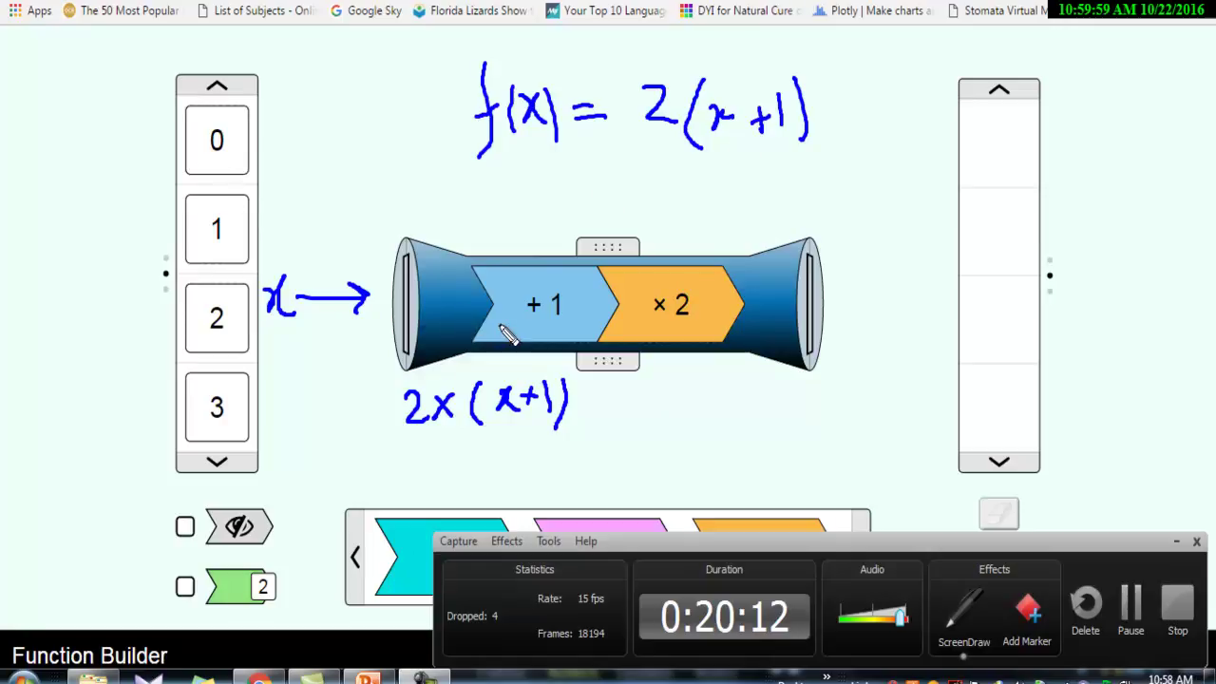
Write a 2 in the first output slot and another 2 beside the output column
drag(548, 331, 561, 329)
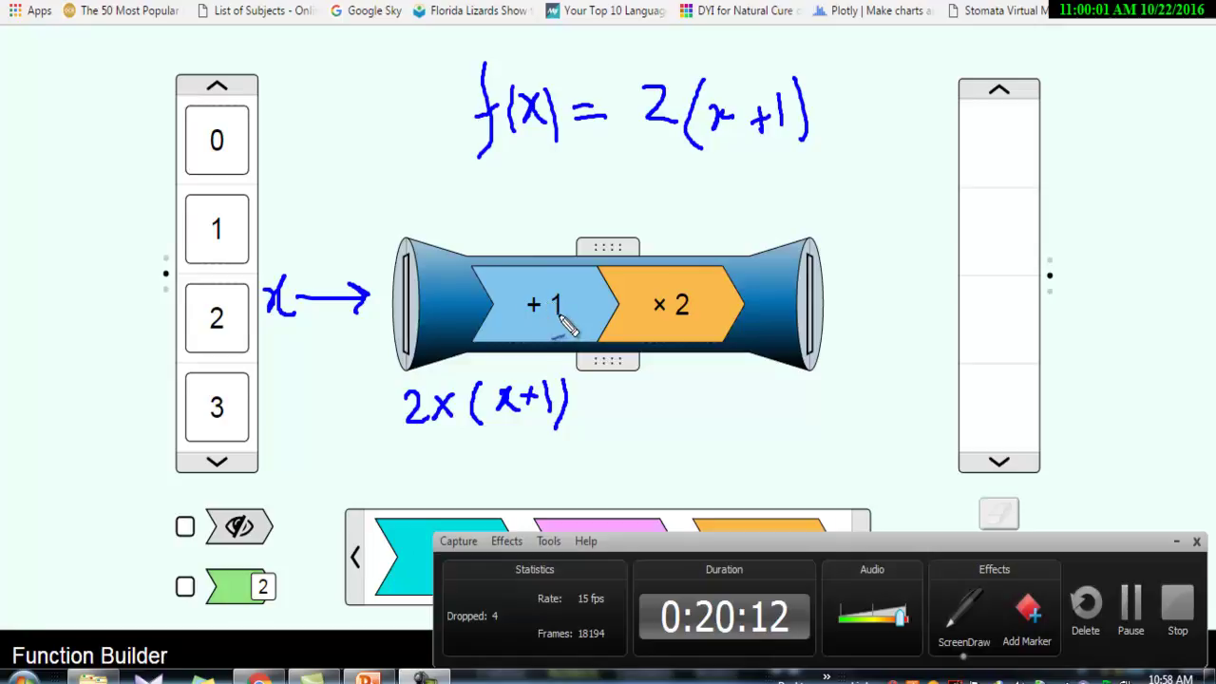
drag(1095, 135, 1133, 161)
drag(993, 138, 1012, 175)
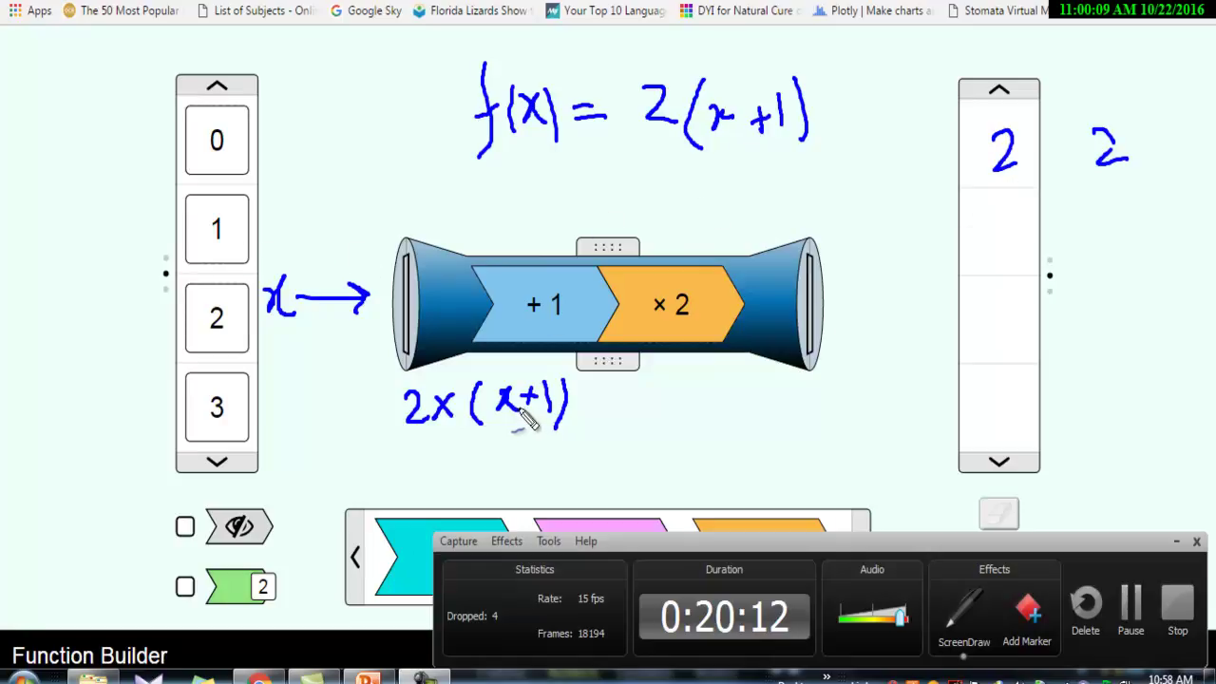
drag(539, 330, 557, 327)
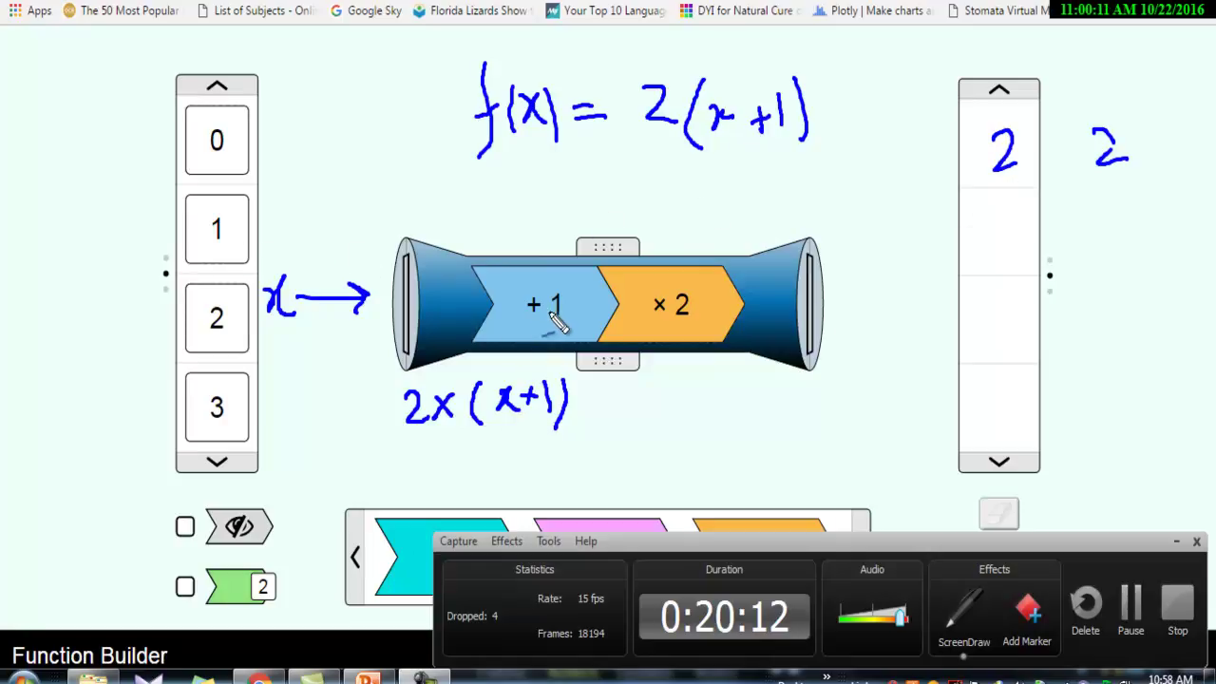
Write 4, 6 and 8 in the remaining output slots and draw an arrow labelled y out of the machine's exit
mouse_move(996, 219)
mouse_down()
mouse_move(993, 245)
mouse_move(1021, 244)
mouse_move(1018, 263)
mouse_up()
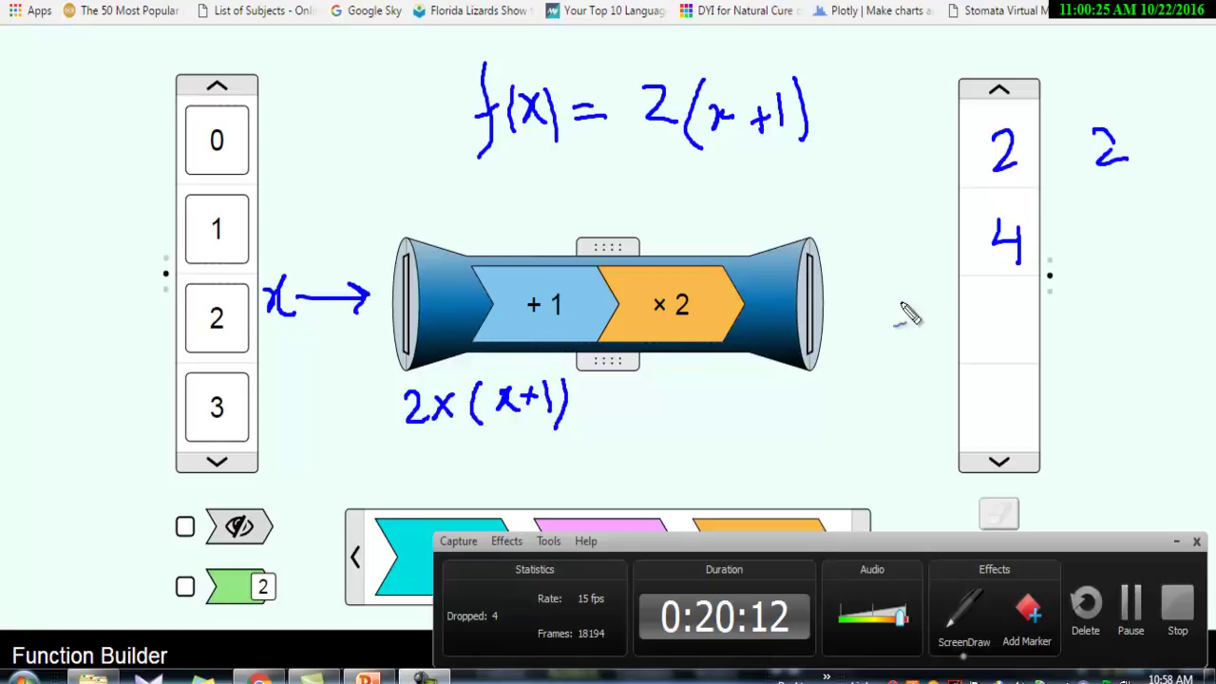
mouse_move(845, 312)
mouse_down()
mouse_move(913, 291)
mouse_move(889, 325)
mouse_up()
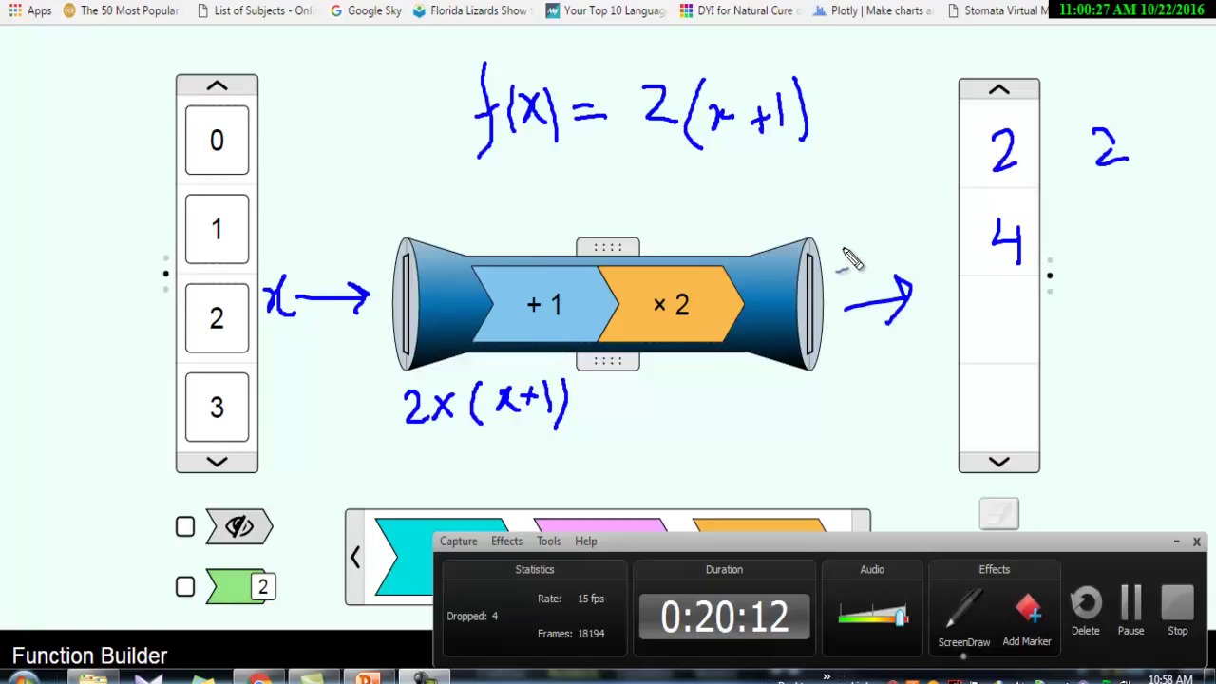
mouse_move(857, 247)
mouse_down()
mouse_move(869, 282)
mouse_move(871, 261)
mouse_up()
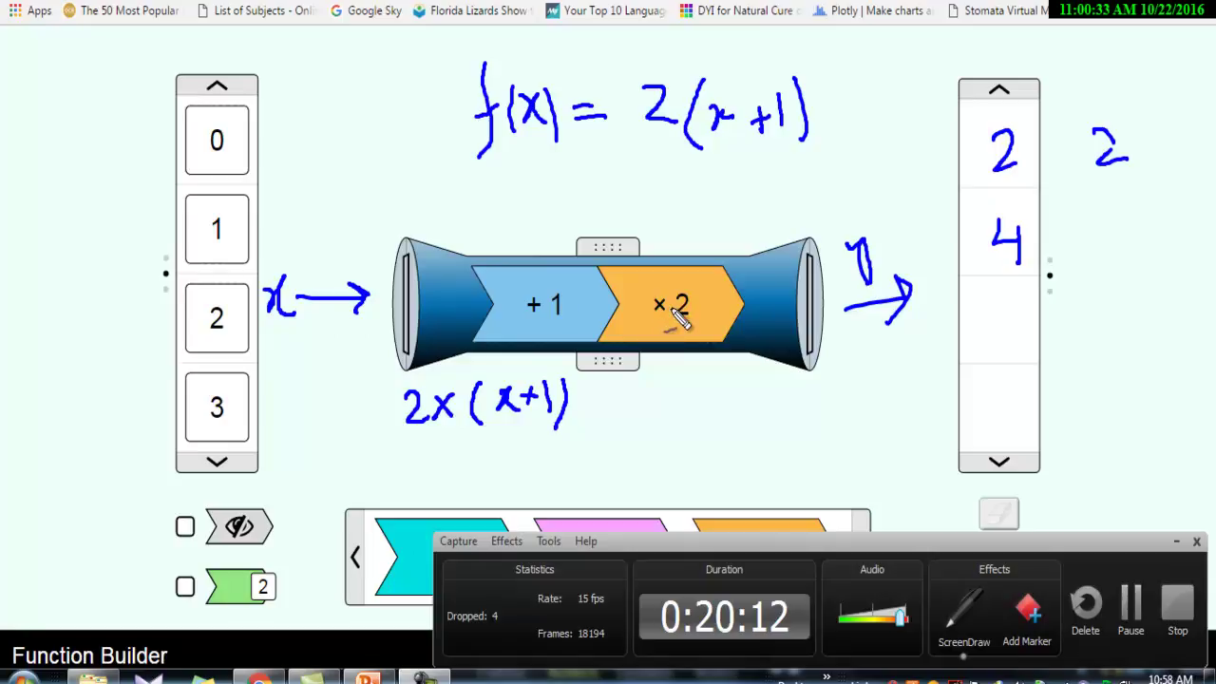
mouse_move(1018, 302)
mouse_down()
mouse_move(1007, 344)
mouse_move(1030, 338)
mouse_up()
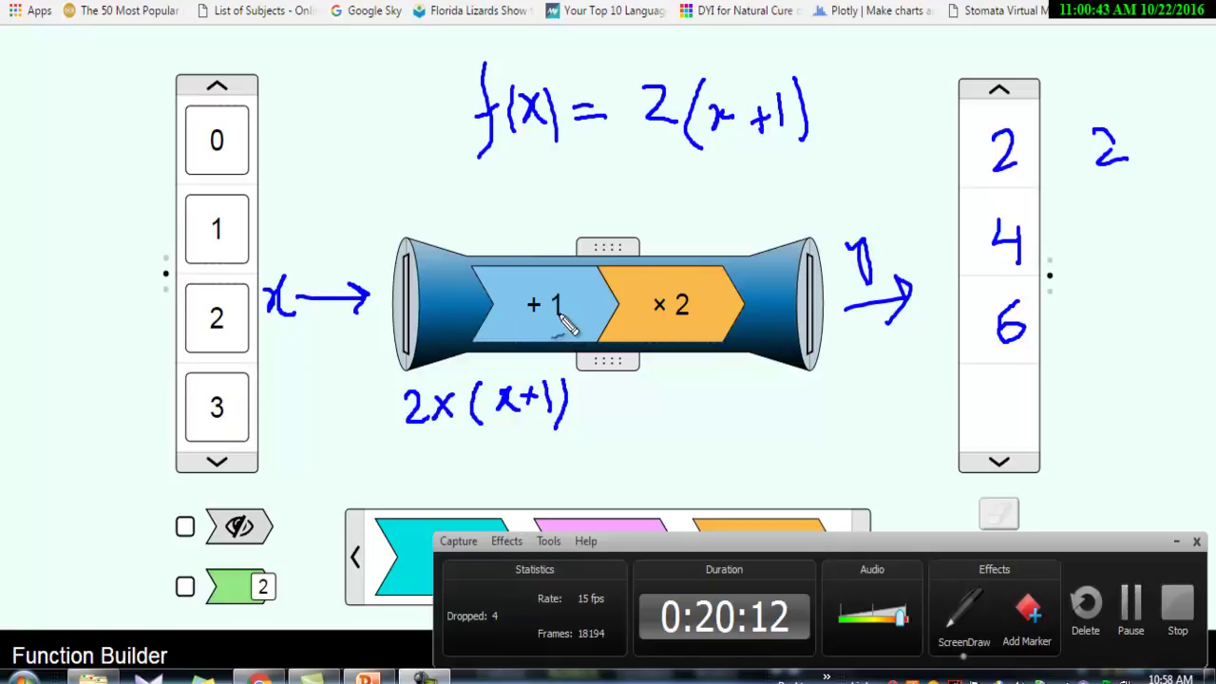
mouse_move(1011, 385)
mouse_down()
mouse_move(1002, 409)
mouse_move(1016, 454)
mouse_move(986, 418)
mouse_up()
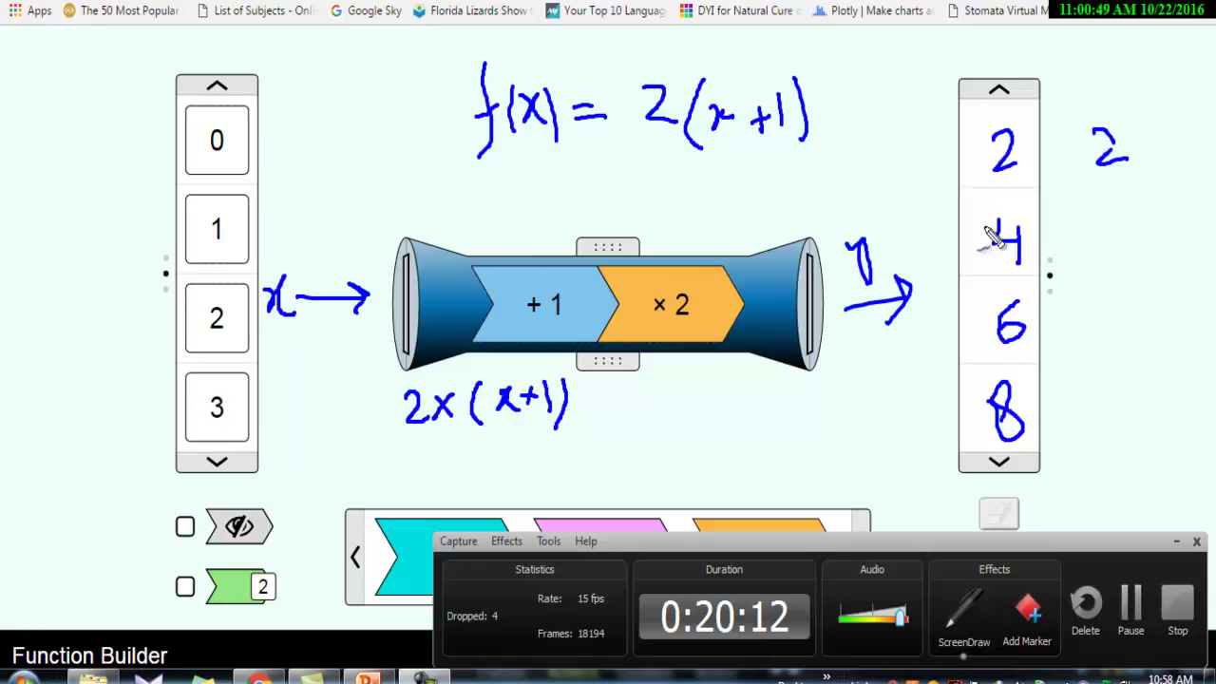
Label the output column y and the input column x, and leave the drawing mode
mouse_move(988, 38)
mouse_down()
mouse_move(996, 64)
mouse_move(1003, 35)
mouse_move(998, 95)
mouse_up()
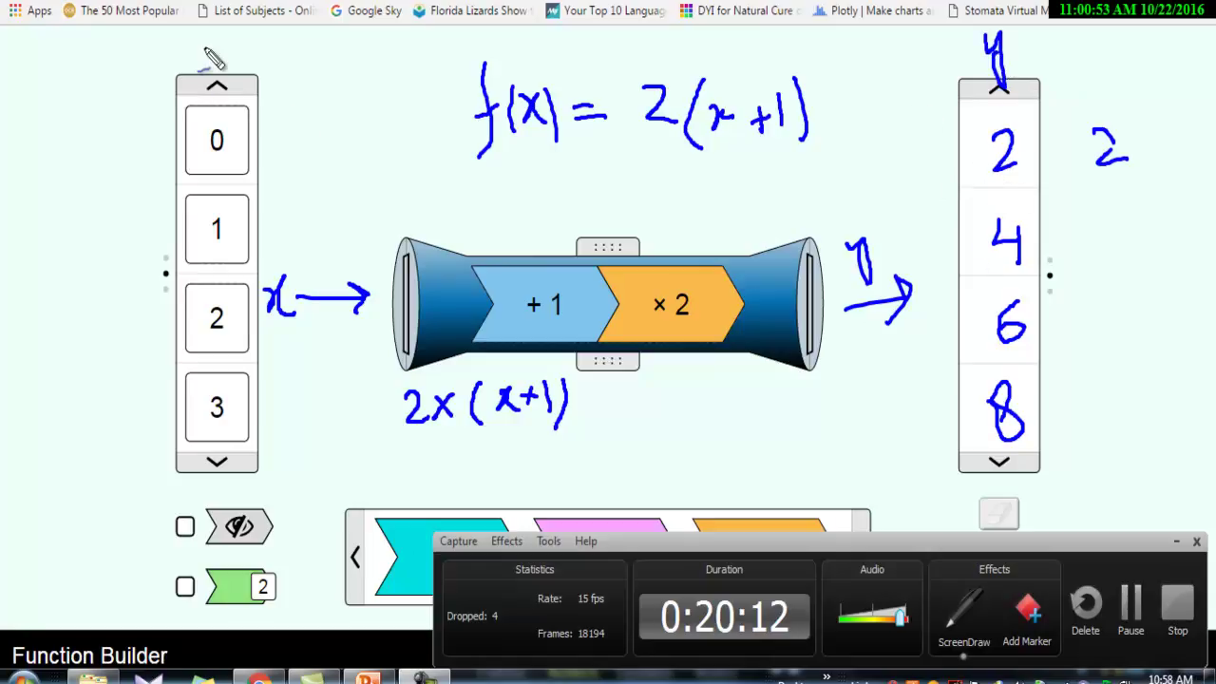
drag(215, 58, 236, 59)
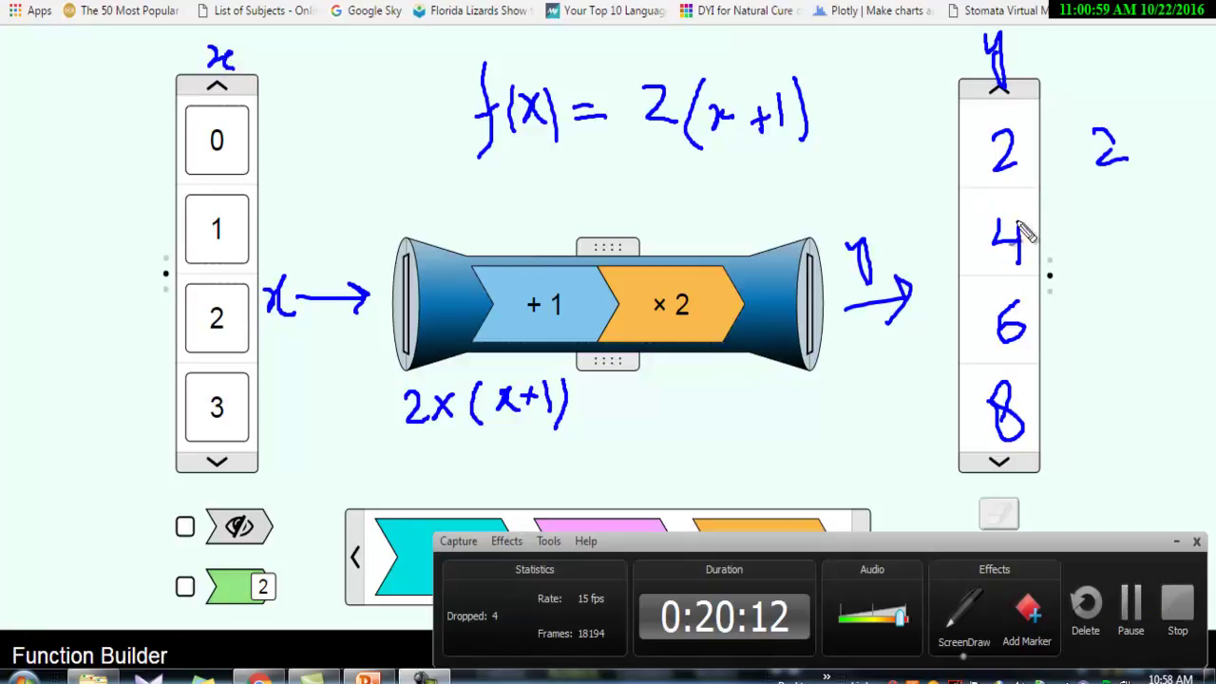
key(Escape)
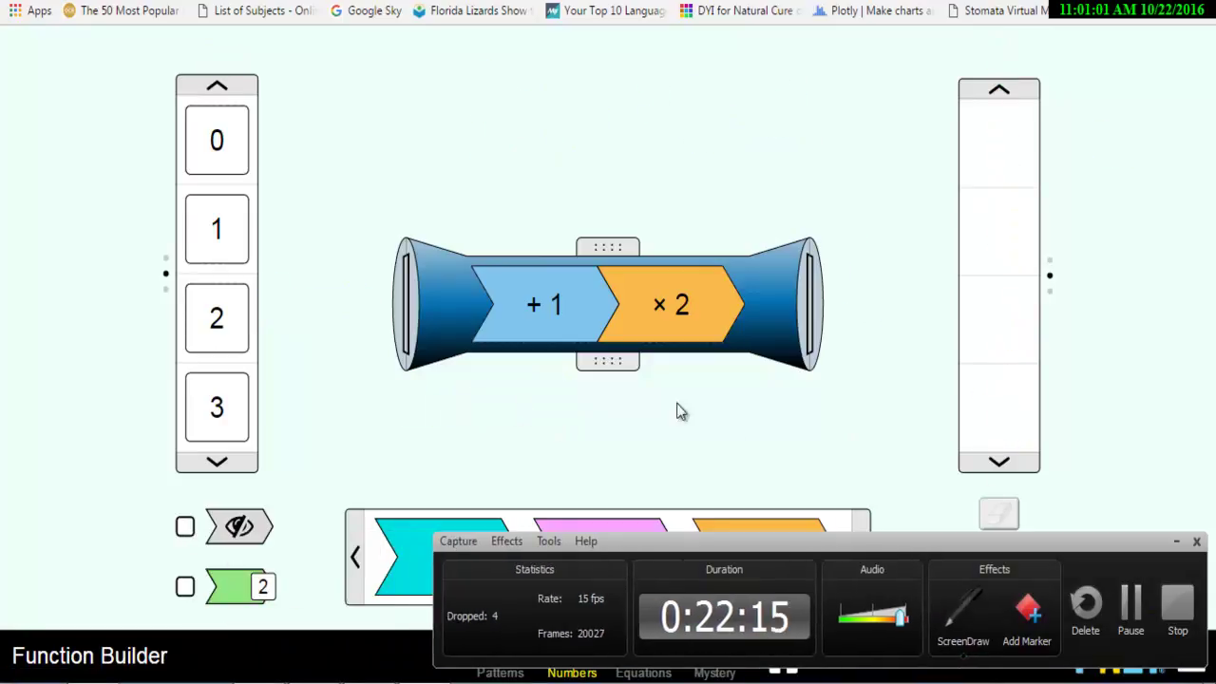
Send the inputs 0, 1, 2 and 3 through the machine with the +1 and ×2 functions
drag(217, 141, 374, 298)
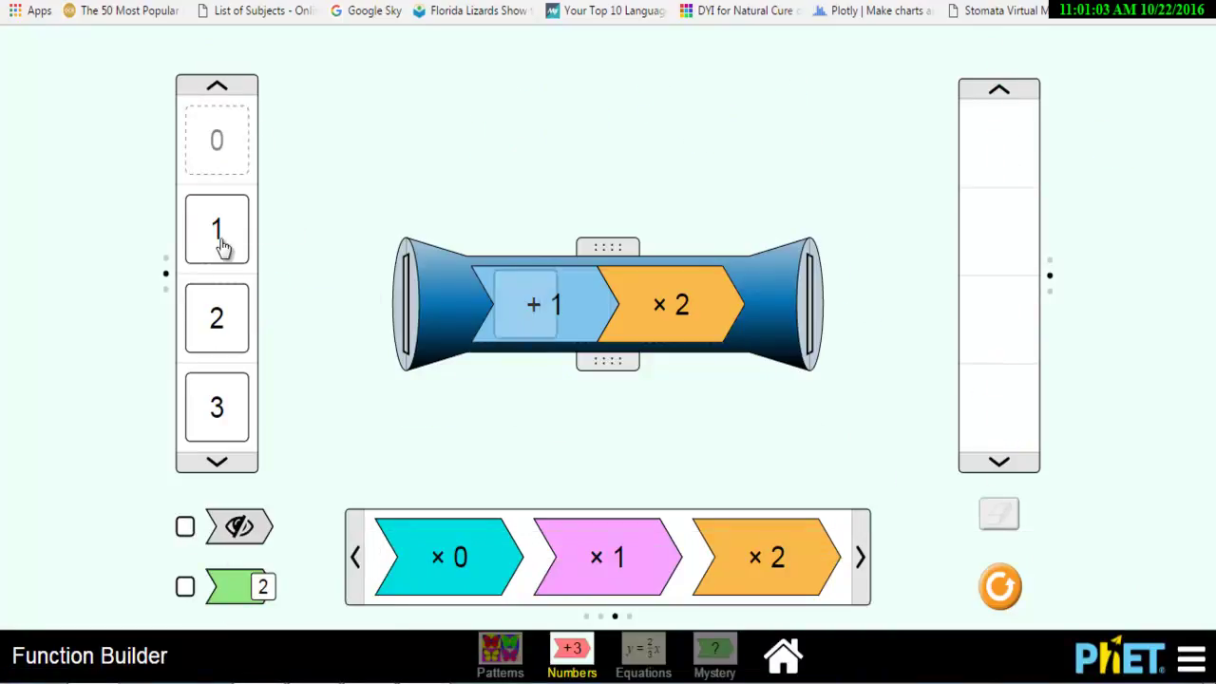
mouse_move(209, 238)
mouse_down()
mouse_move(352, 361)
mouse_move(378, 345)
mouse_up()
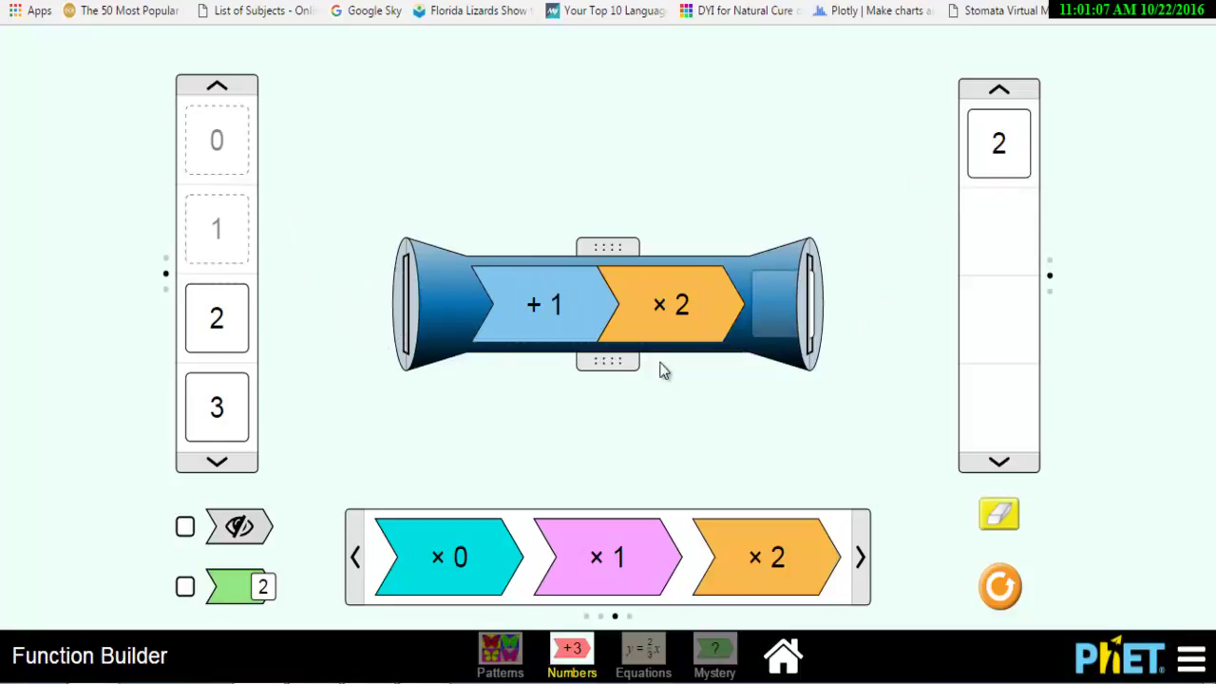
drag(194, 340, 383, 344)
drag(218, 413, 383, 372)
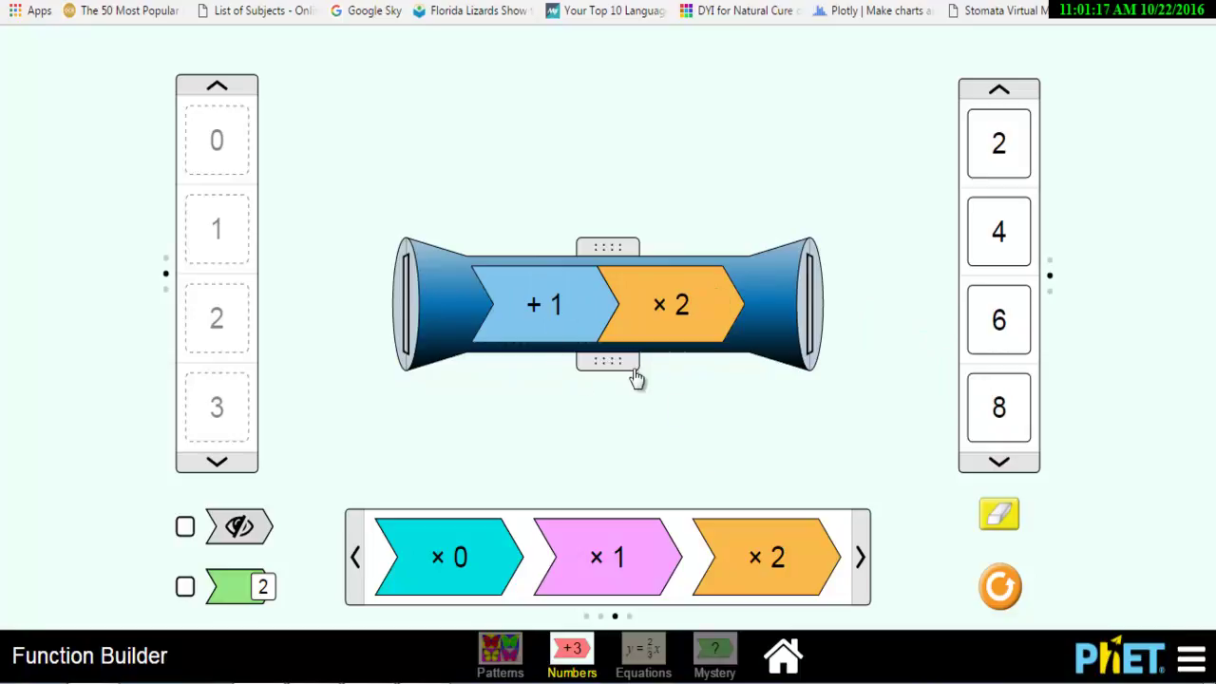
Replace the ×2 function in the machine's second slot with ÷3
click(860, 558)
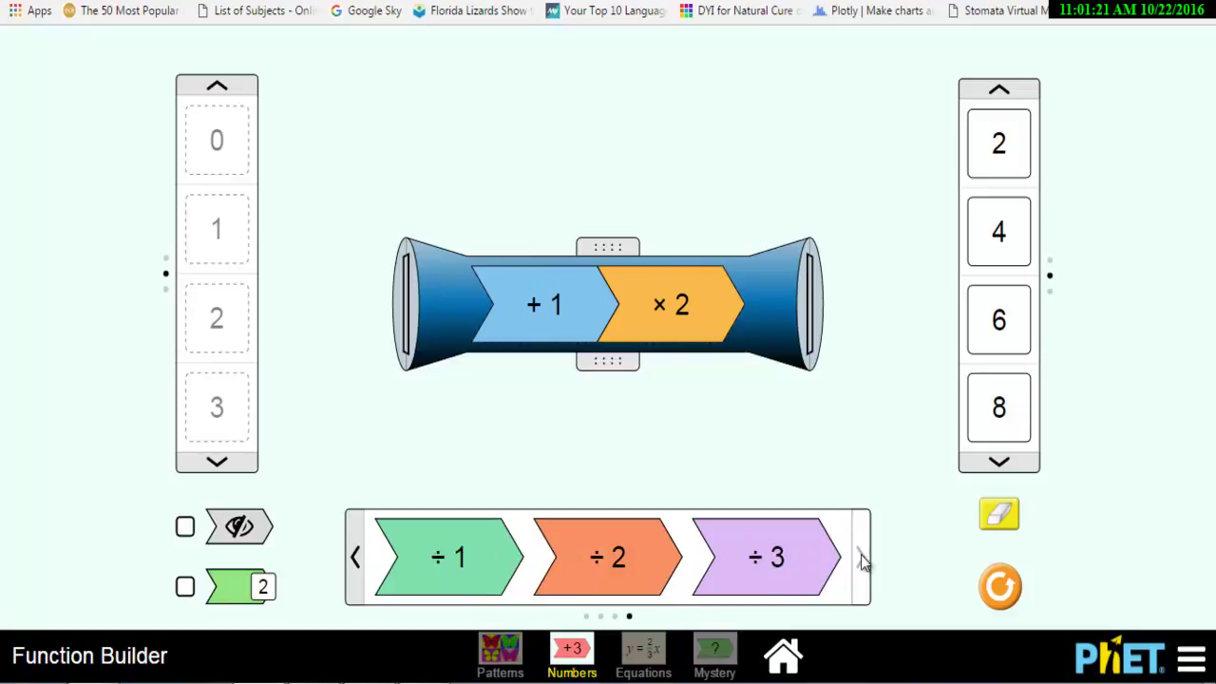
click(665, 323)
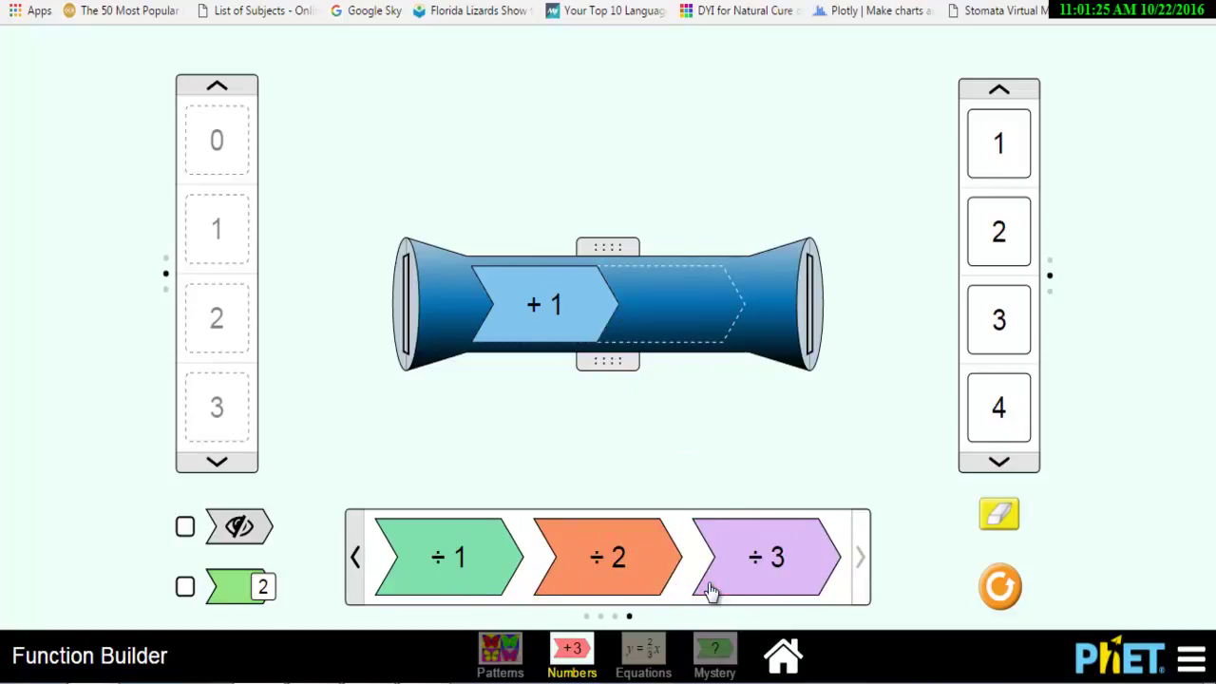
drag(745, 593, 655, 353)
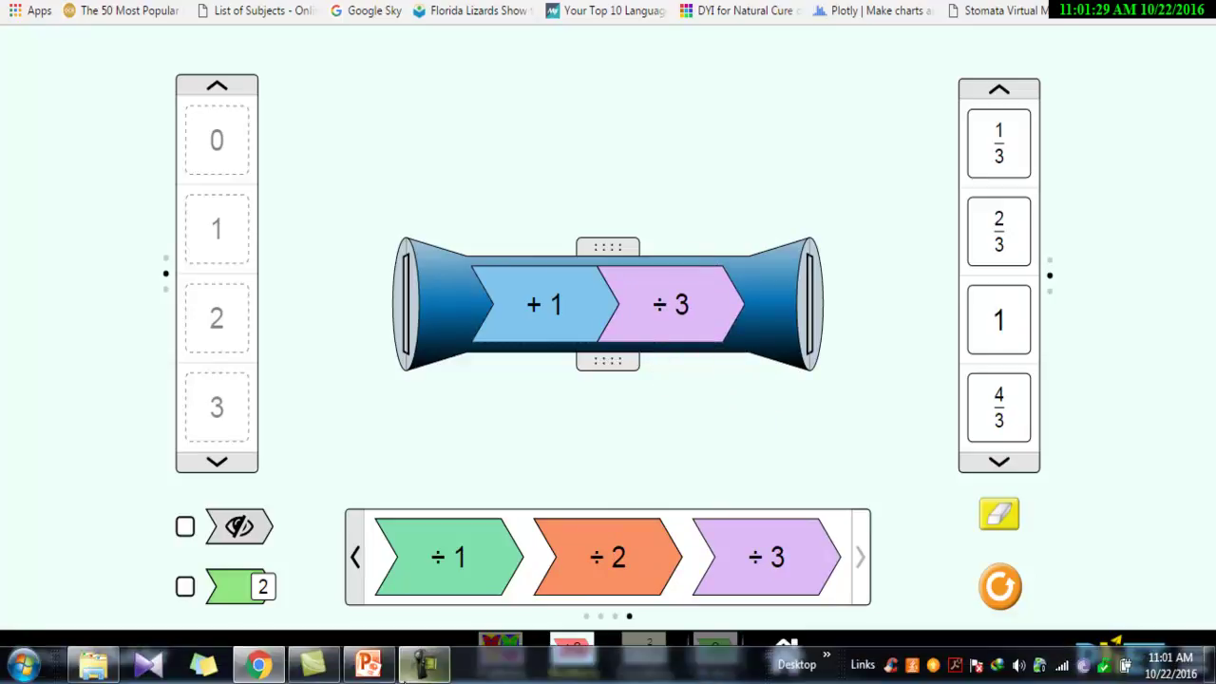
With the recorder's ScreenDraw tool, write x+1 above the machine
click(425, 666)
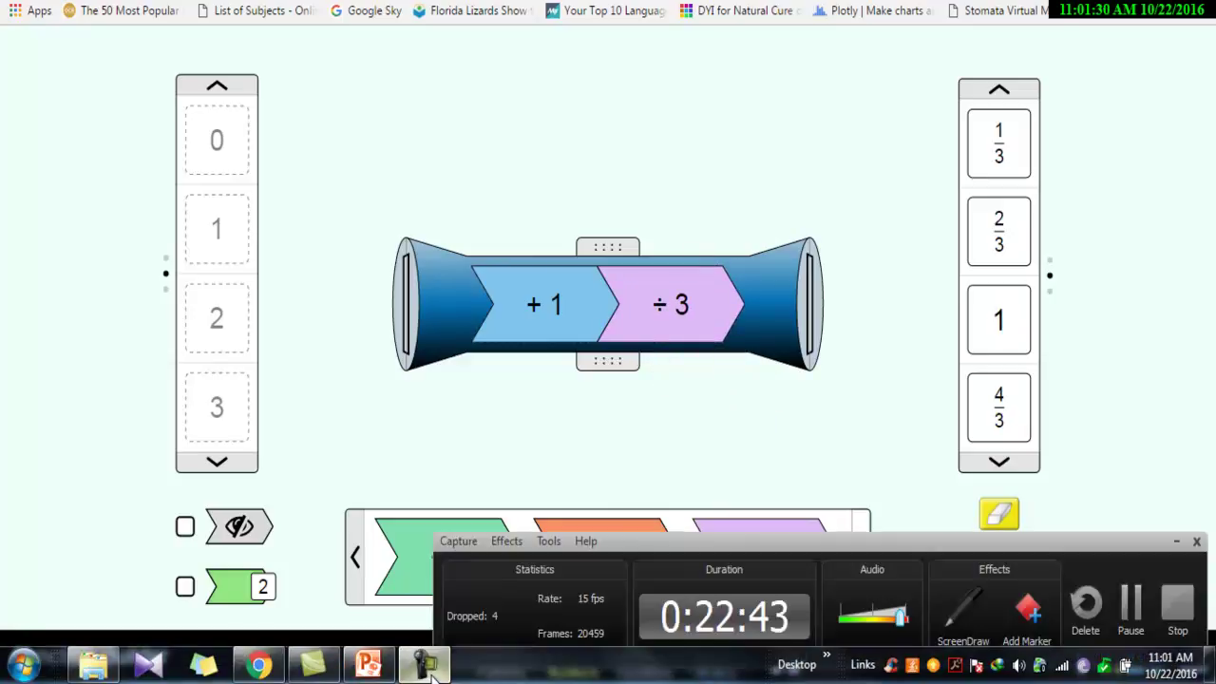
click(963, 610)
mouse_move(530, 95)
mouse_down()
mouse_move(541, 136)
mouse_move(545, 119)
mouse_move(563, 148)
mouse_up()
mouse_move(589, 107)
mouse_down()
mouse_move(591, 139)
mouse_move(627, 122)
mouse_up()
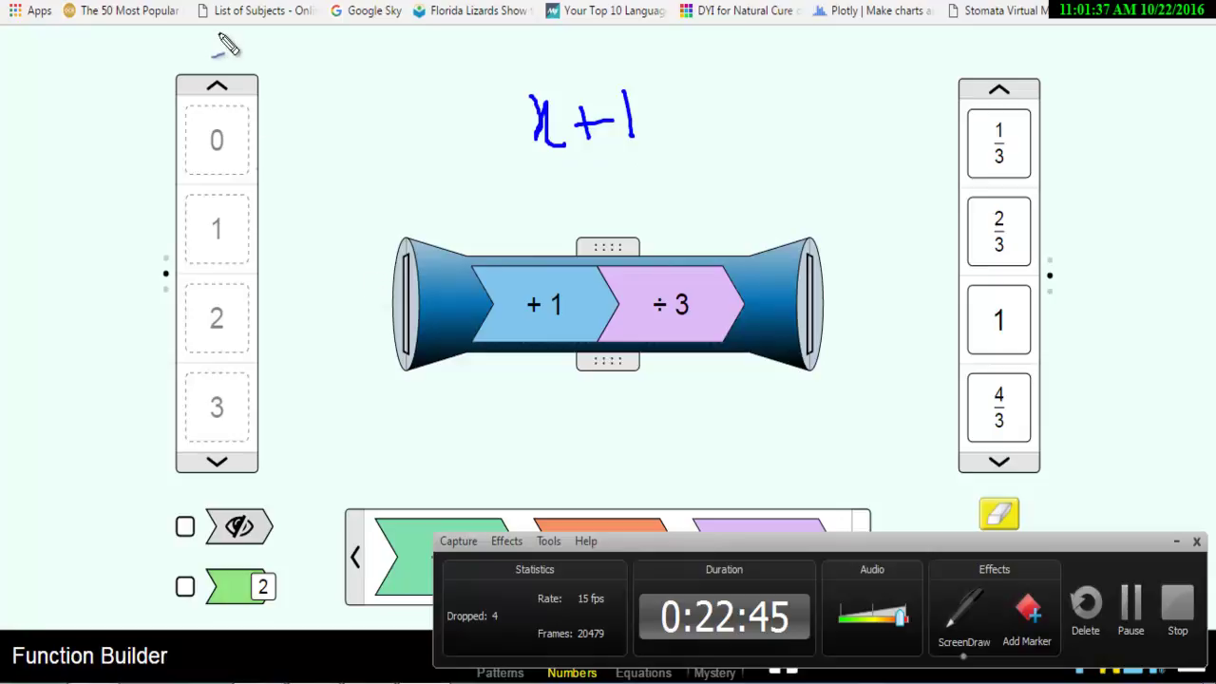
Label the input column x and draw an arrow labelled x into the machine's entrance
mouse_move(209, 34)
mouse_down()
mouse_move(214, 81)
mouse_move(225, 66)
mouse_up()
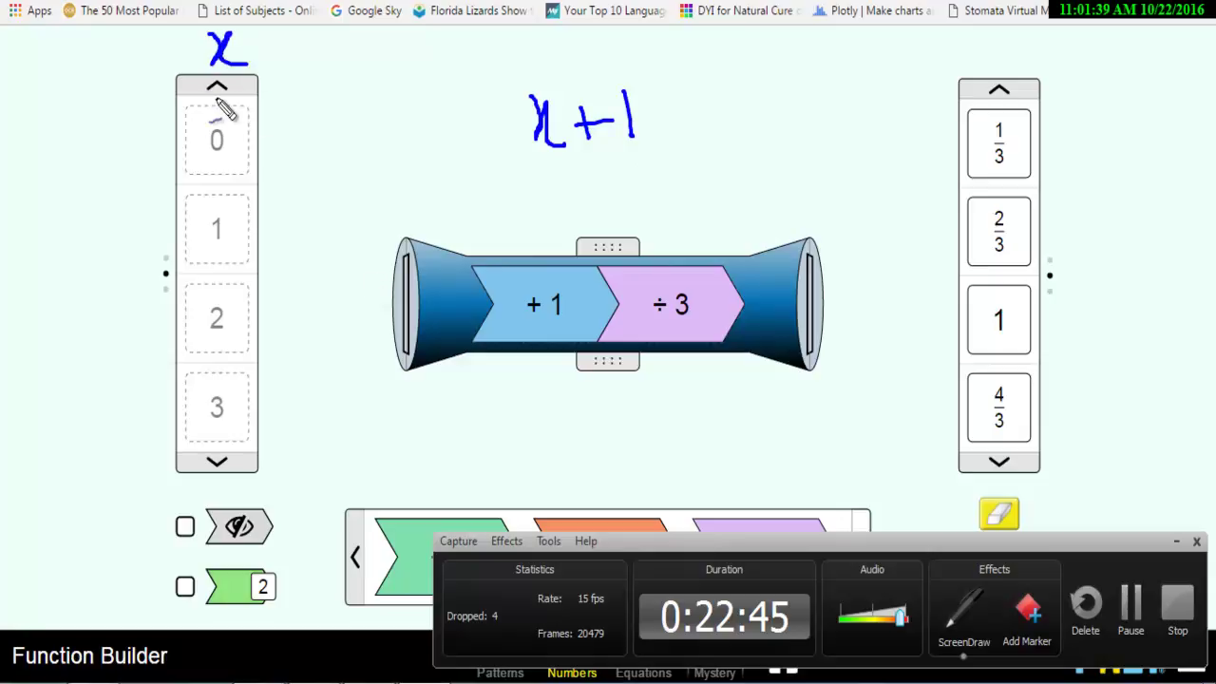
drag(167, 212, 179, 207)
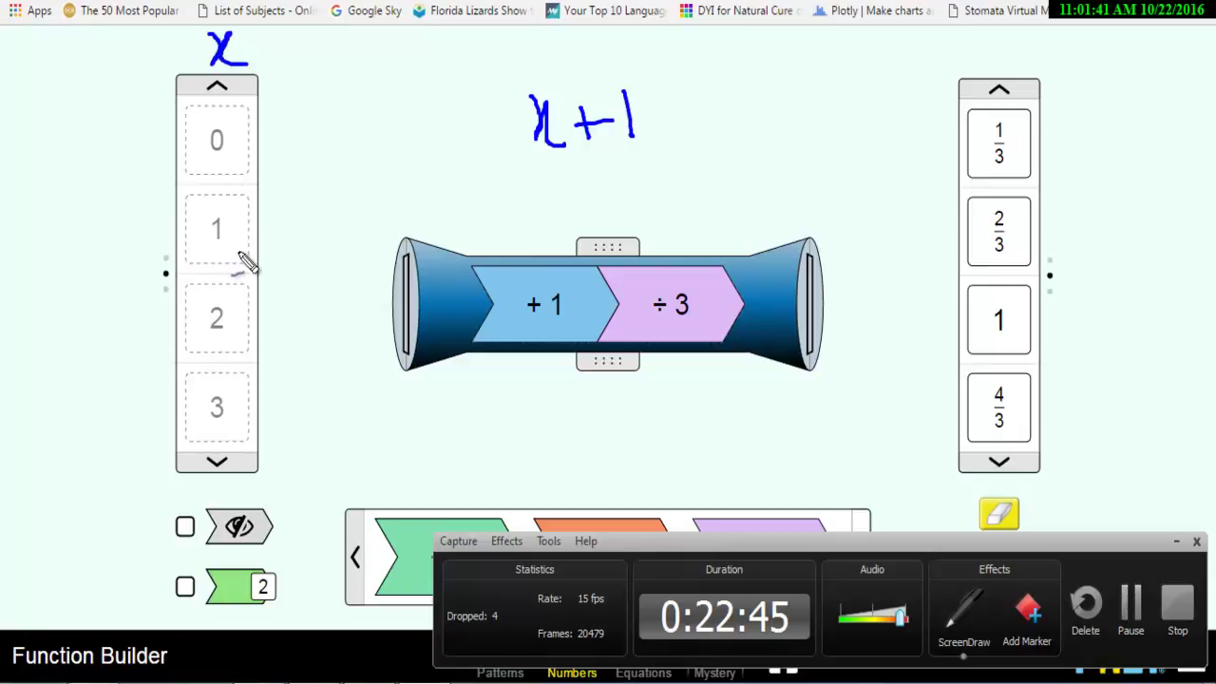
drag(281, 312, 373, 307)
drag(349, 281, 378, 308)
mouse_move(314, 216)
mouse_down()
mouse_move(326, 252)
mouse_move(336, 239)
mouse_up()
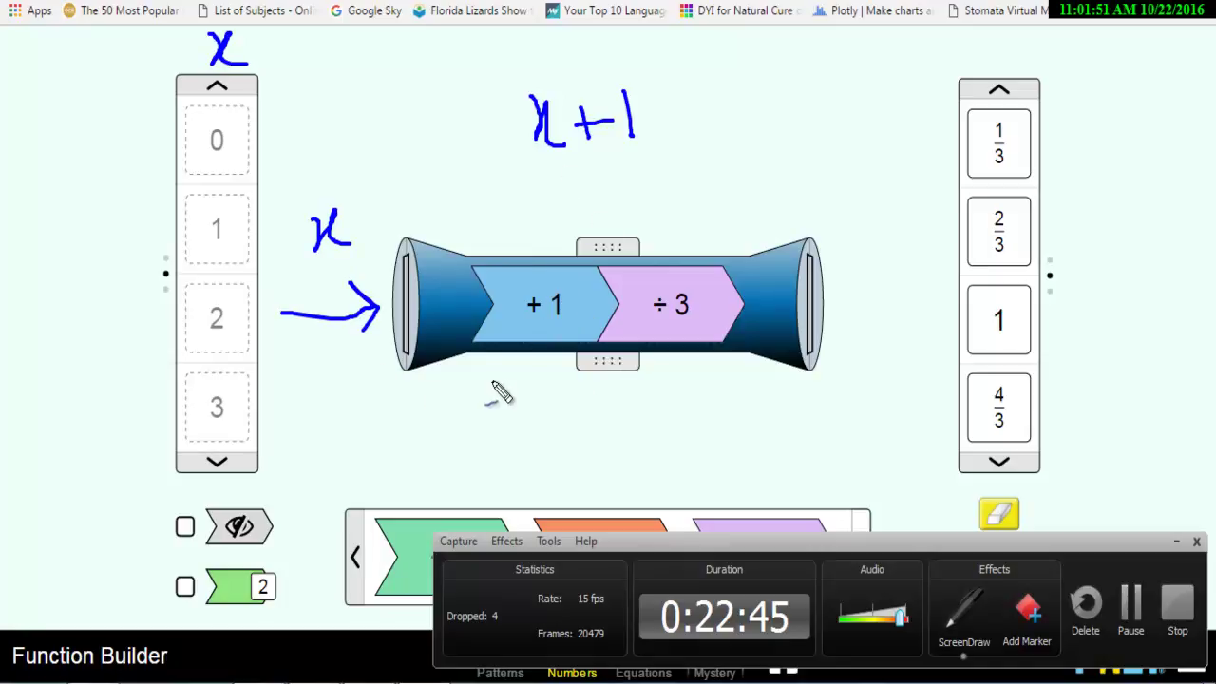
Write x+1 below the +1 function and (x+1)/3 as a fraction below the ÷3 function
drag(492, 382, 552, 389)
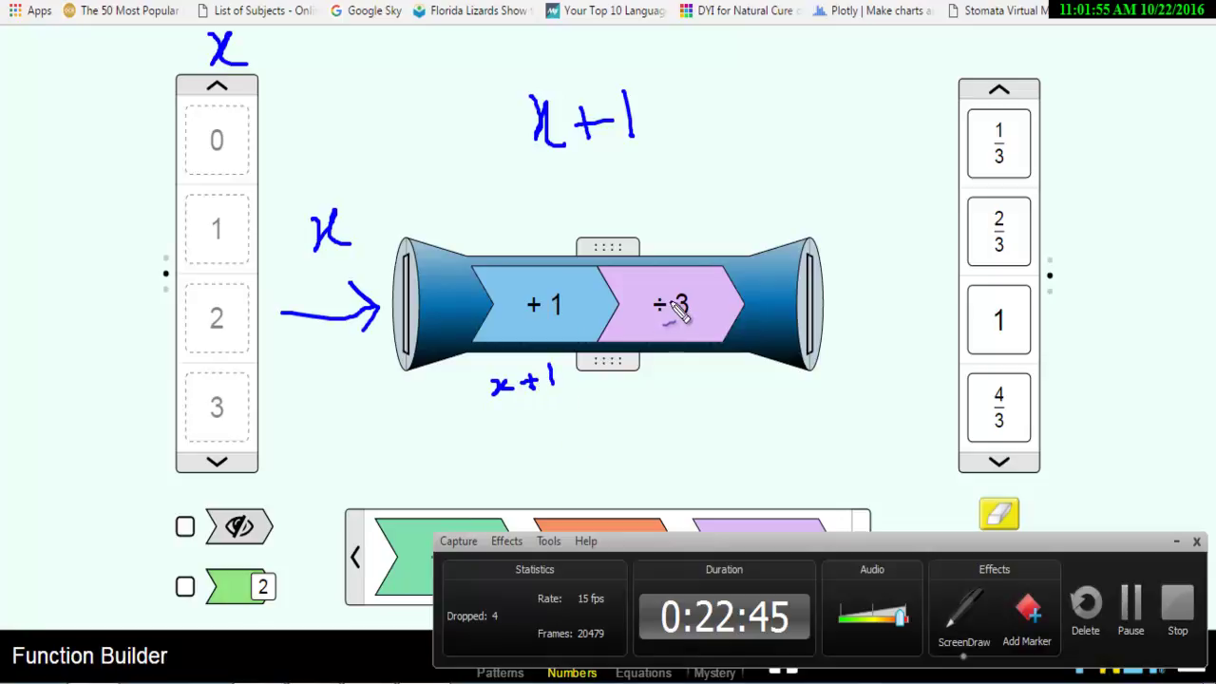
drag(683, 384, 684, 388)
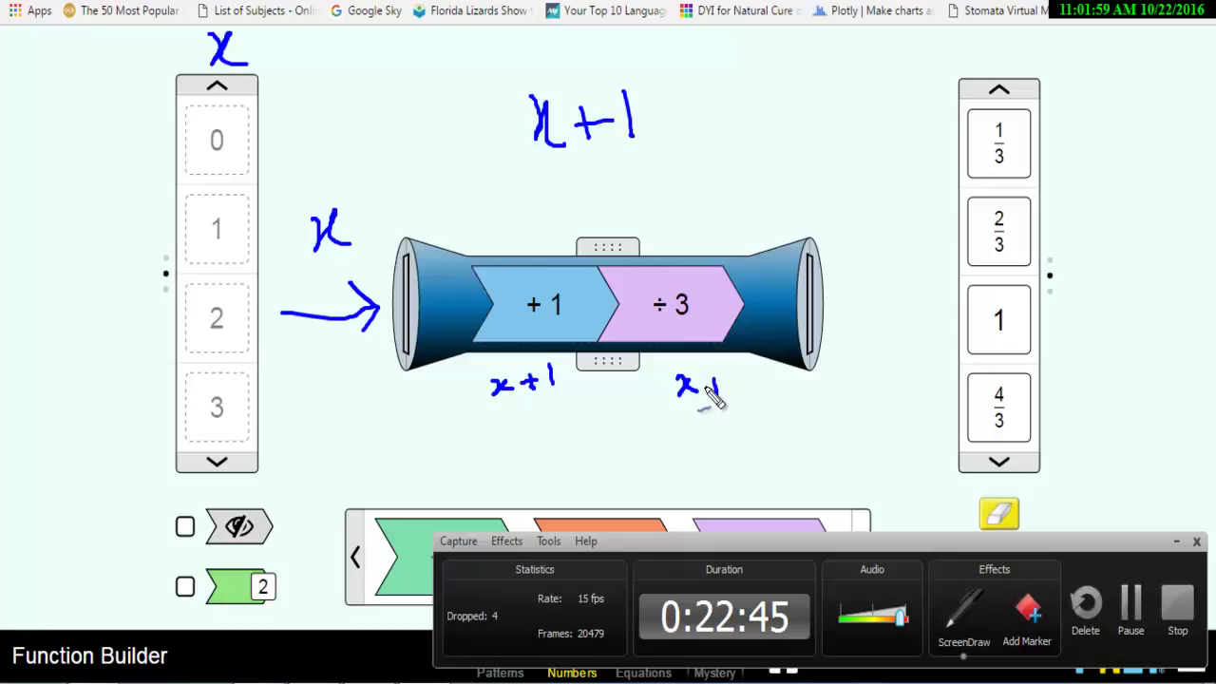
mouse_move(734, 379)
mouse_down()
mouse_move(752, 405)
mouse_move(715, 454)
mouse_up()
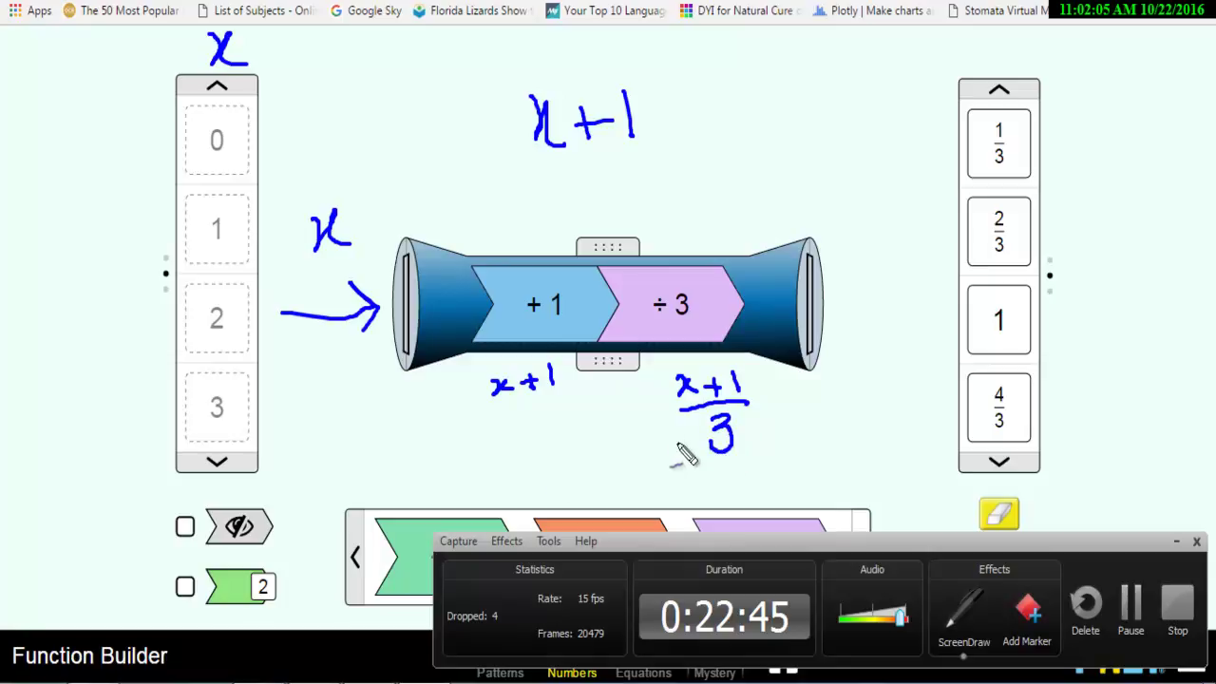
Complete the expression above the machine as the equation f(x) = (x+1)/3
mouse_move(399, 93)
mouse_down()
mouse_move(397, 173)
mouse_move(414, 131)
mouse_move(429, 152)
mouse_up()
drag(447, 108, 449, 143)
mouse_move(467, 110)
mouse_down()
mouse_move(458, 122)
mouse_move(484, 159)
mouse_up()
drag(499, 129, 643, 150)
mouse_move(581, 180)
mouse_down()
mouse_move(597, 190)
mouse_move(574, 205)
mouse_up()
Draw an arrow labelled y out of the machine's exit and label the output column y
mouse_move(834, 323)
mouse_down()
mouse_move(926, 312)
mouse_move(910, 350)
mouse_up()
drag(866, 195, 874, 280)
drag(1014, 26, 1010, 93)
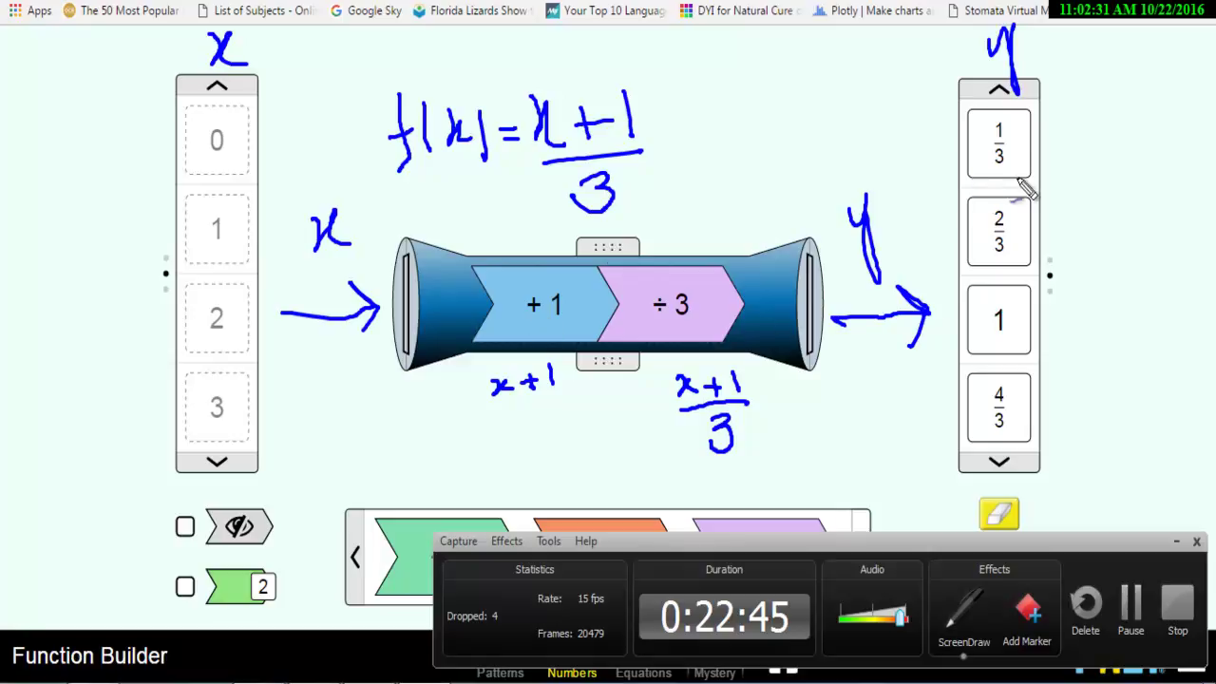
Draw check marks beside the outputs 1/3 and 2/3
drag(1027, 138, 1071, 125)
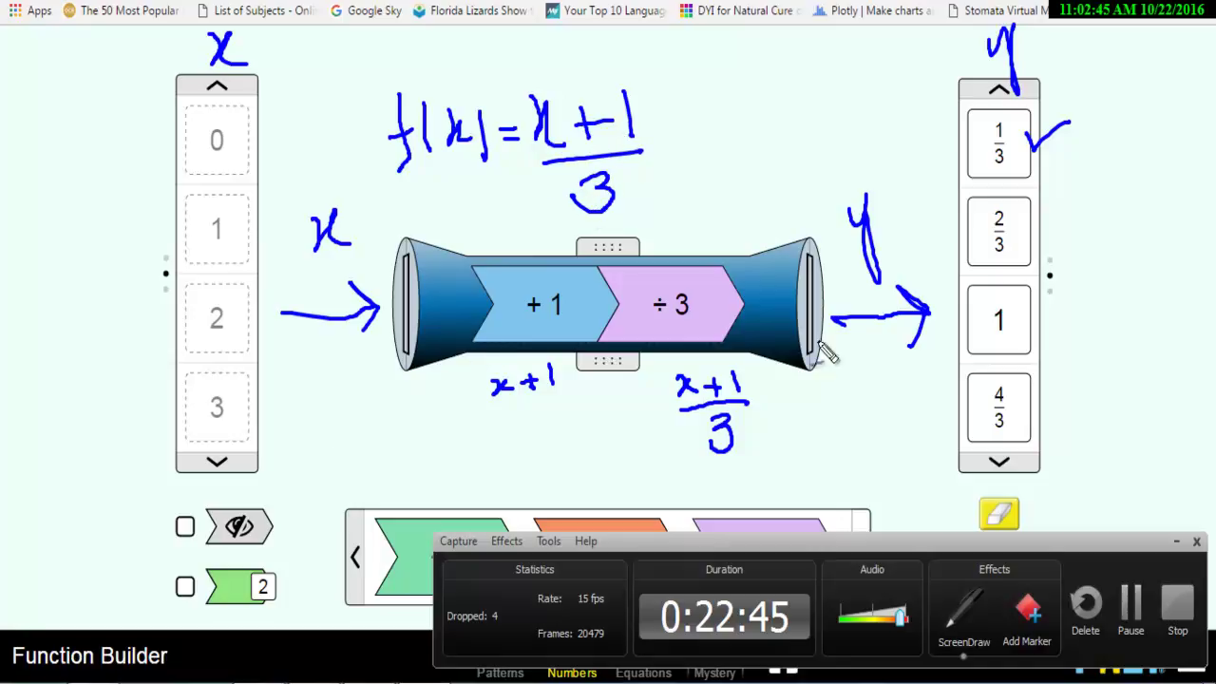
drag(1031, 244, 1129, 211)
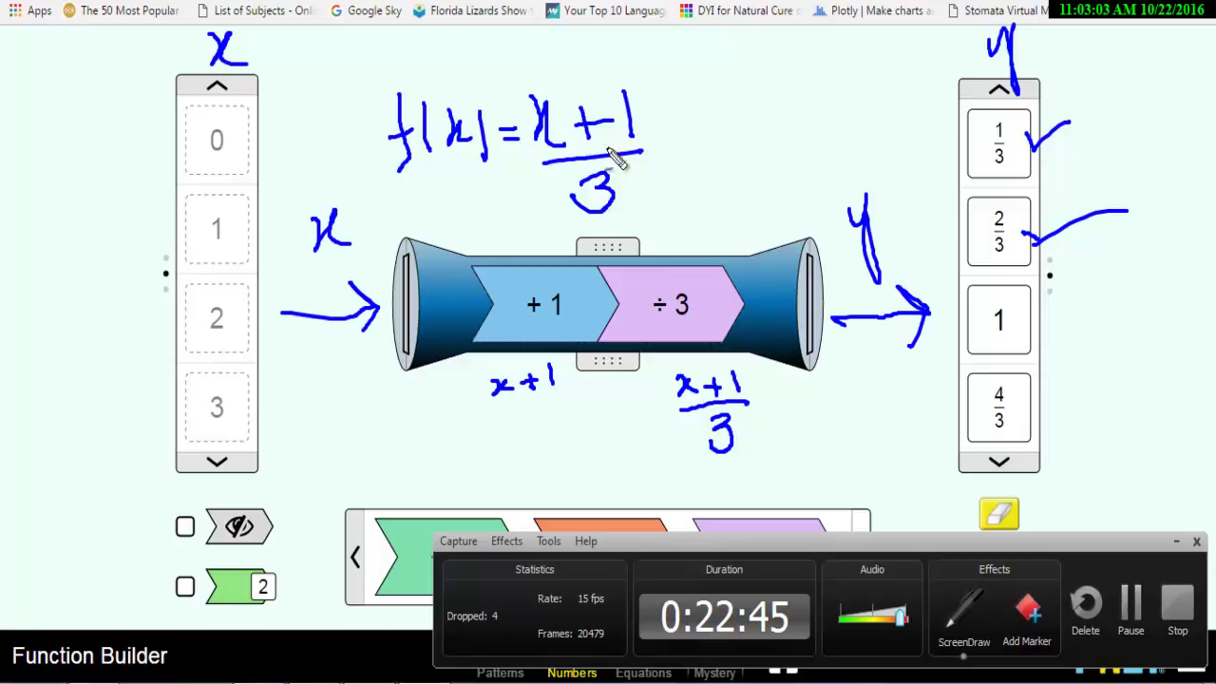
Write f(2) = (2+1)/3 = 3/3 = 1 beside the main equation and draw a check mark beside the output 1
mouse_move(722, 45)
mouse_down()
mouse_move(719, 98)
mouse_move(736, 64)
mouse_move(753, 80)
mouse_move(765, 61)
mouse_move(761, 72)
mouse_move(785, 81)
mouse_move(828, 59)
mouse_move(823, 76)
mouse_move(857, 88)
mouse_move(860, 76)
mouse_up()
mouse_move(848, 64)
mouse_down()
mouse_move(882, 72)
mouse_move(857, 118)
mouse_up()
click(897, 70)
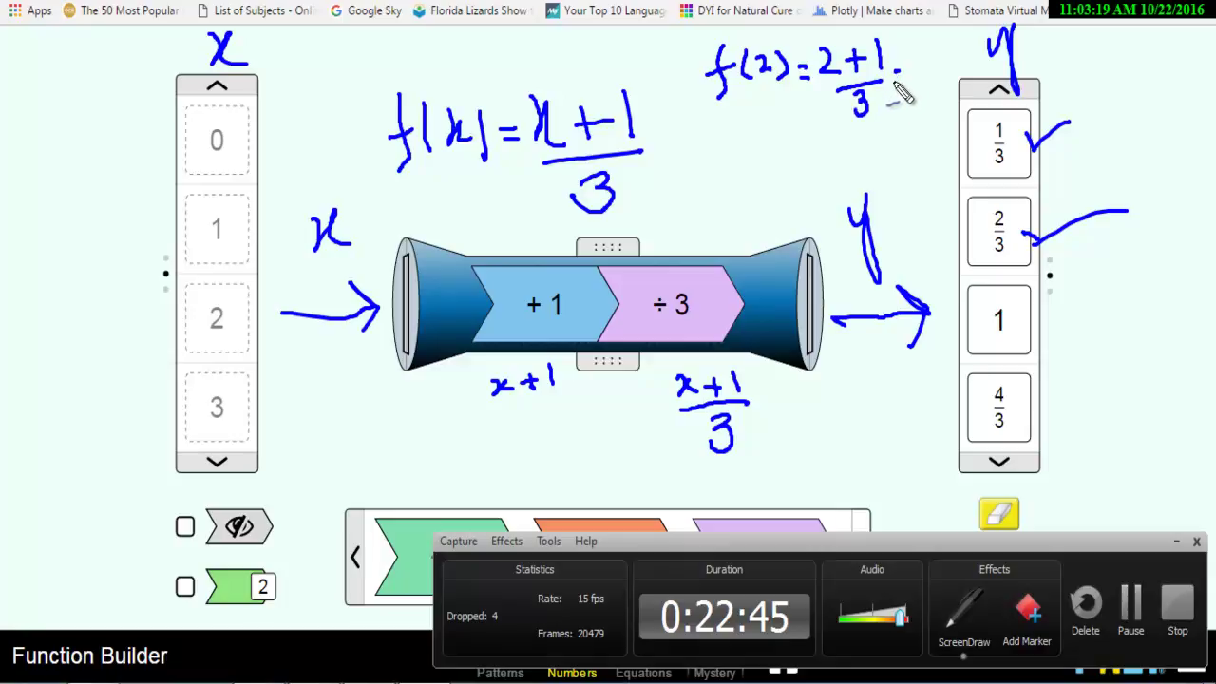
mouse_move(899, 80)
mouse_down()
mouse_move(920, 78)
mouse_move(907, 116)
mouse_up()
drag(929, 68, 951, 80)
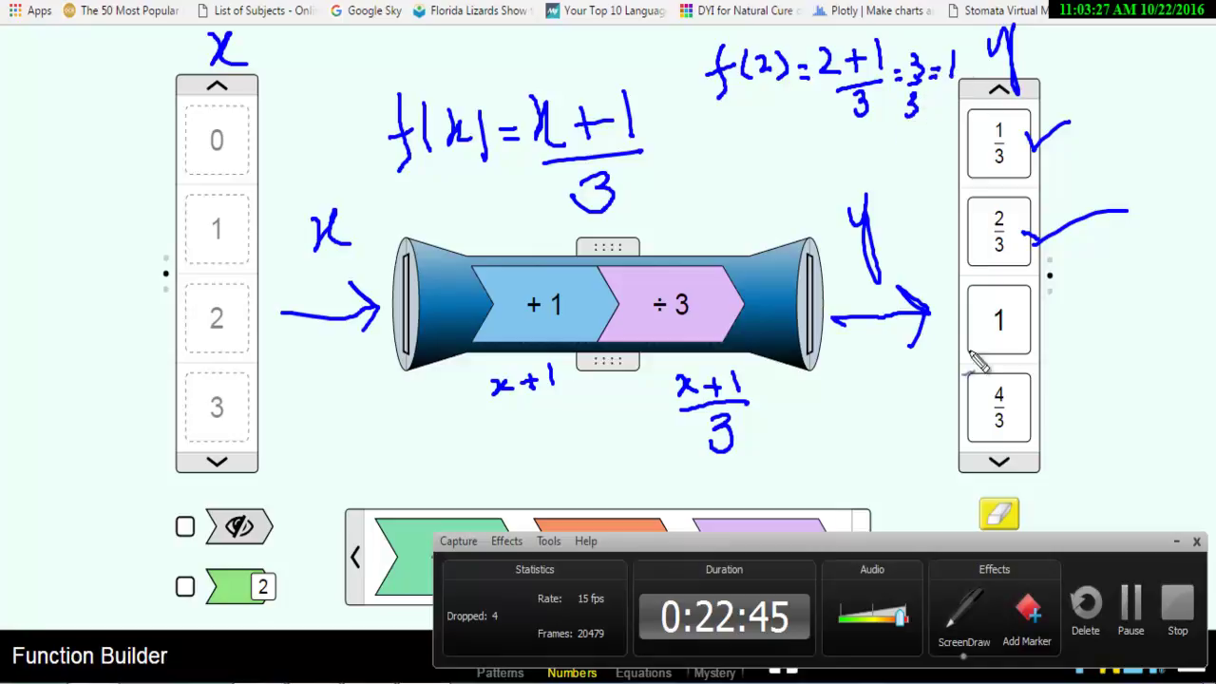
drag(1030, 321, 1126, 282)
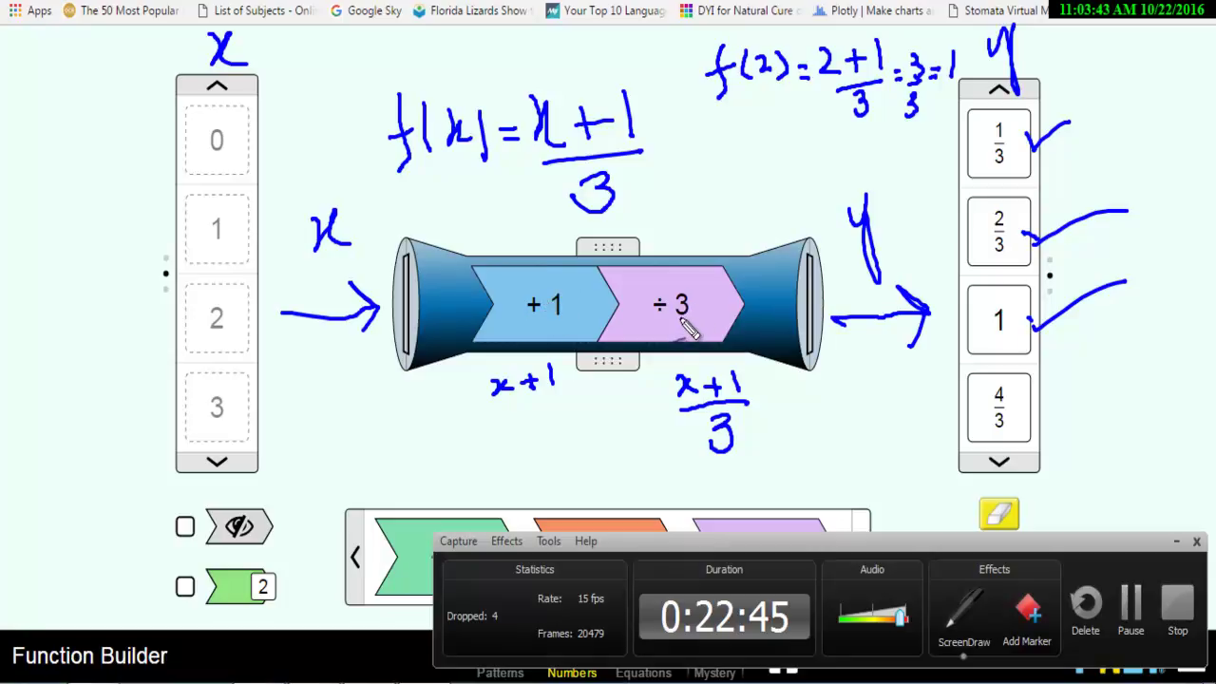
Begin a function evaluation below the machine with f( and undo the mistaken strokes from the argument 4 onward
drag(354, 410, 357, 439)
mouse_move(351, 464)
mouse_down()
mouse_move(374, 439)
mouse_move(383, 455)
mouse_move(412, 443)
mouse_move(409, 458)
mouse_move(463, 439)
mouse_up()
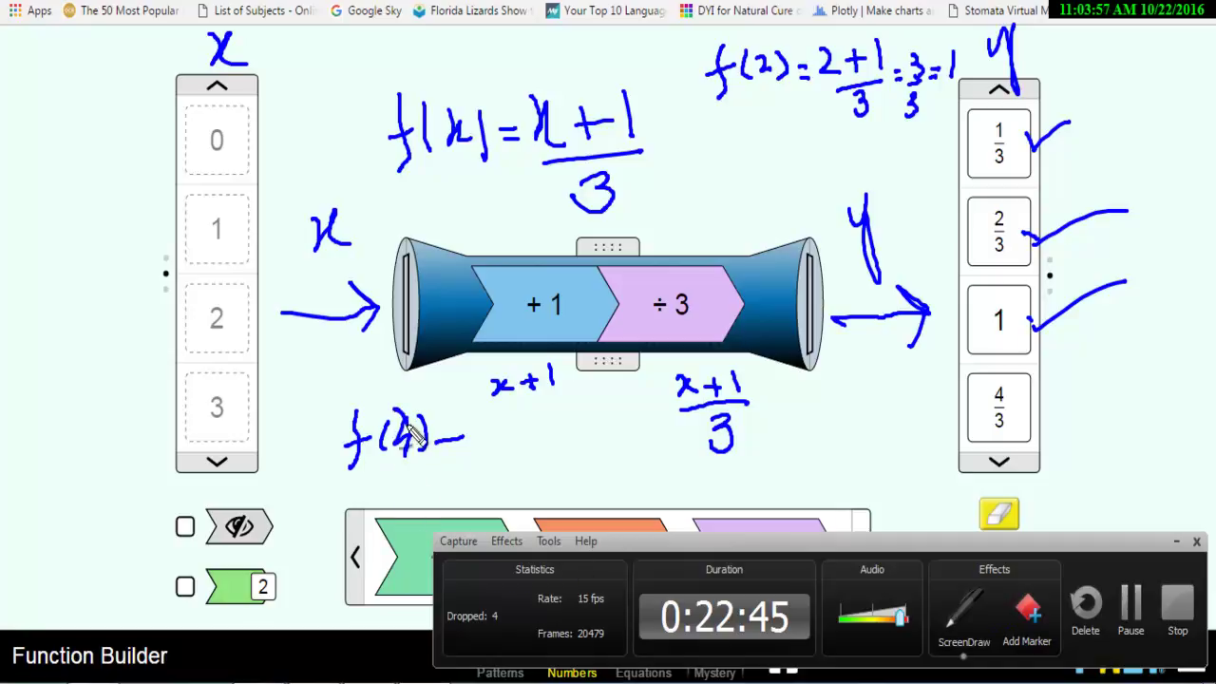
mouse_move(407, 447)
mouse_down()
mouse_move(402, 461)
mouse_move(422, 466)
mouse_up()
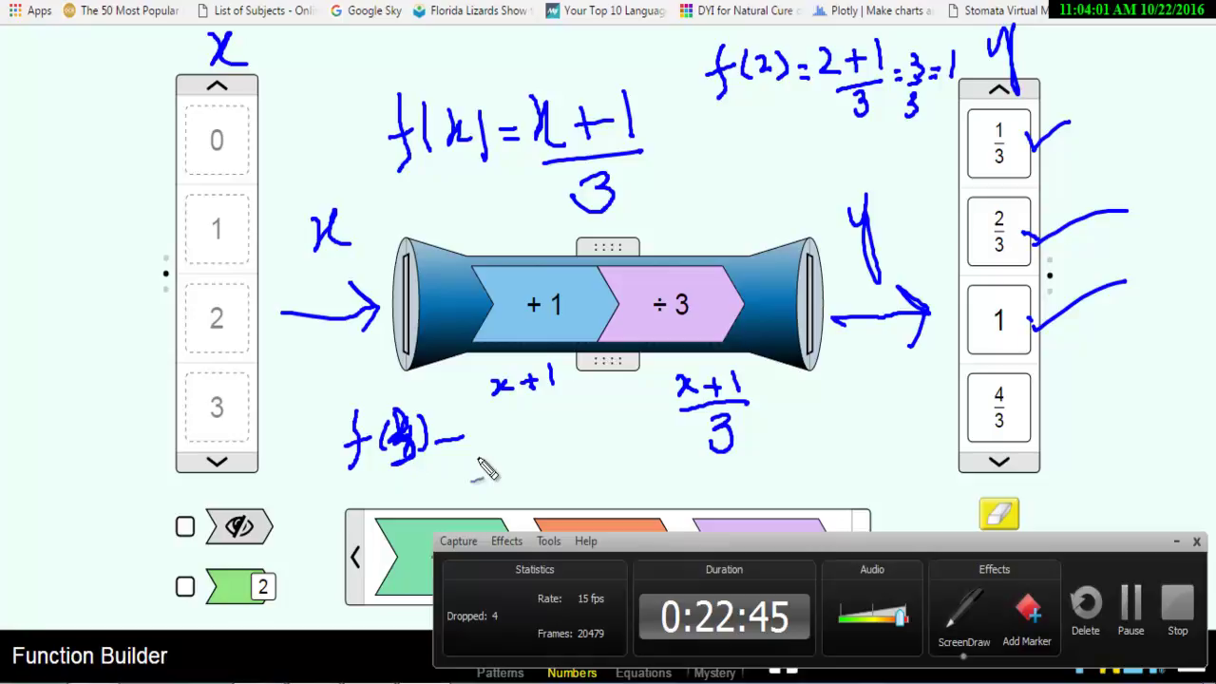
key(ctrl+z)
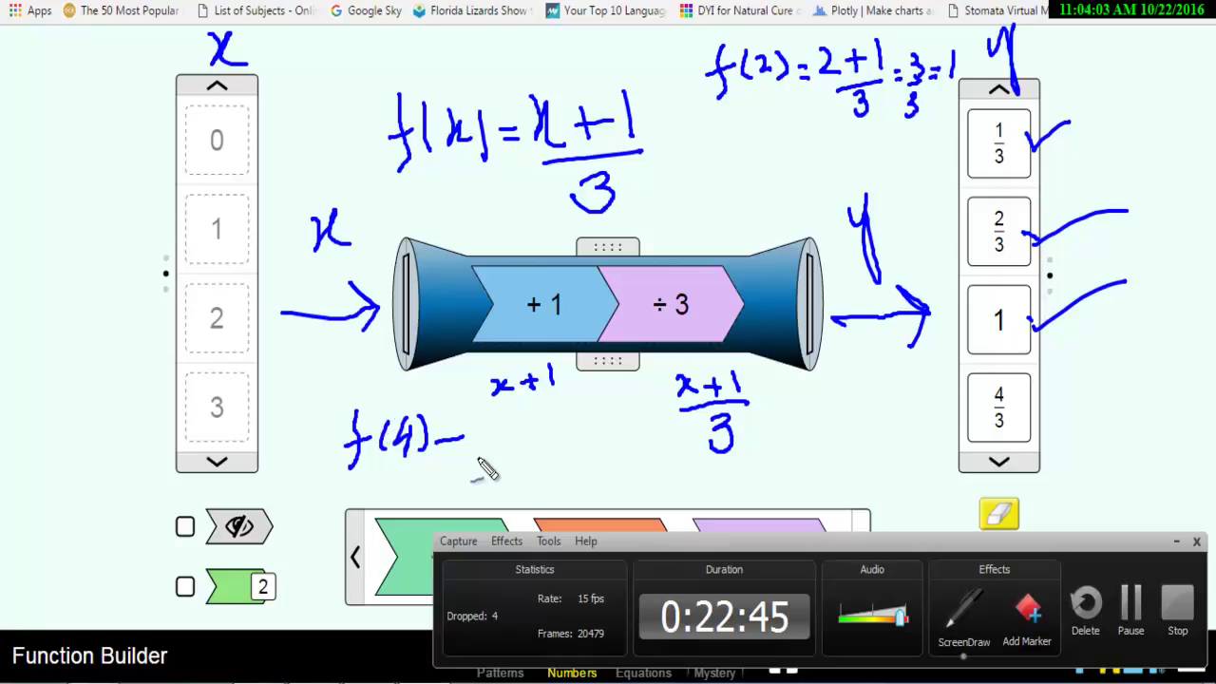
key(ctrl+z)
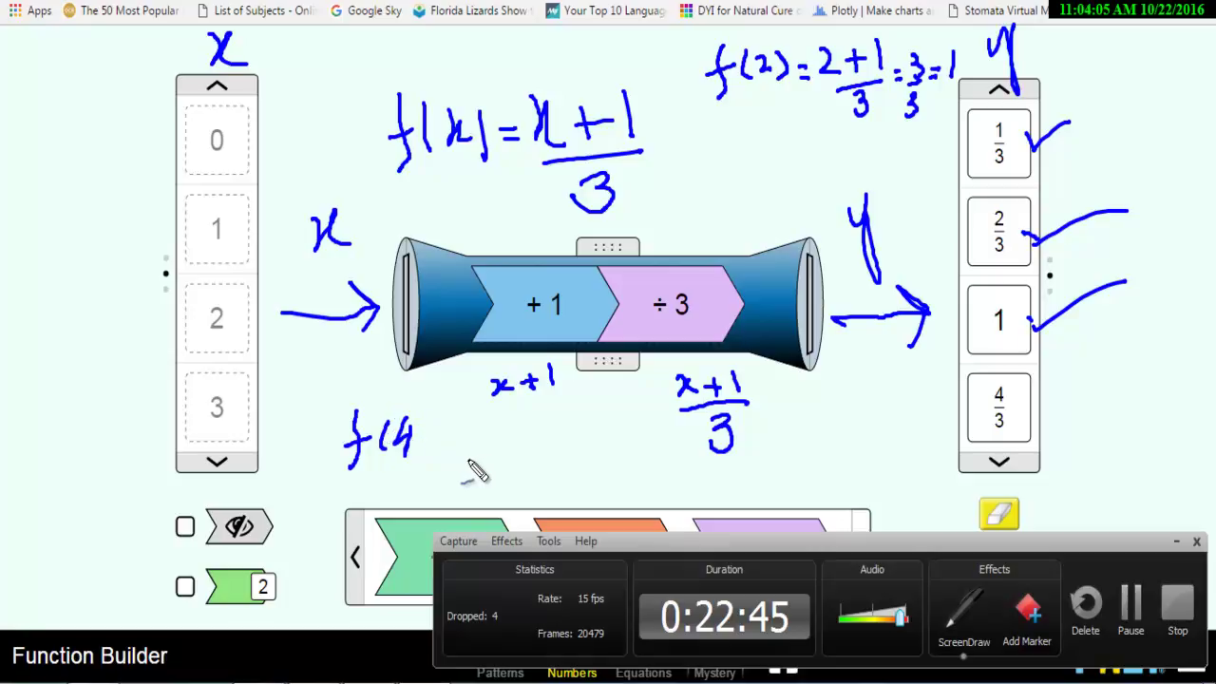
key(ctrl+z)
Complete the evaluation below the machine as f(3) = (3+1)/3 = 4/3
mouse_move(411, 419)
mouse_down()
mouse_move(403, 445)
mouse_move(475, 446)
mouse_move(506, 423)
mouse_move(517, 439)
mouse_move(502, 456)
mouse_move(551, 440)
mouse_move(565, 453)
mouse_move(530, 498)
mouse_up()
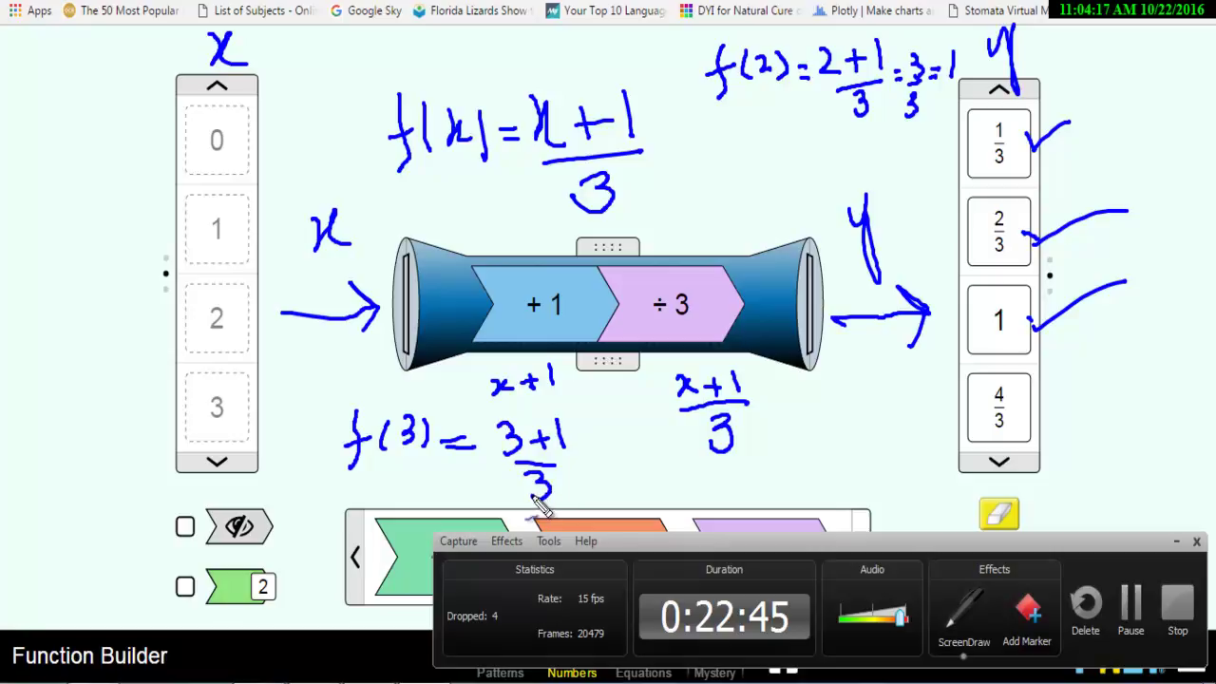
mouse_move(577, 454)
mouse_down()
mouse_move(627, 452)
mouse_move(629, 491)
mouse_up()
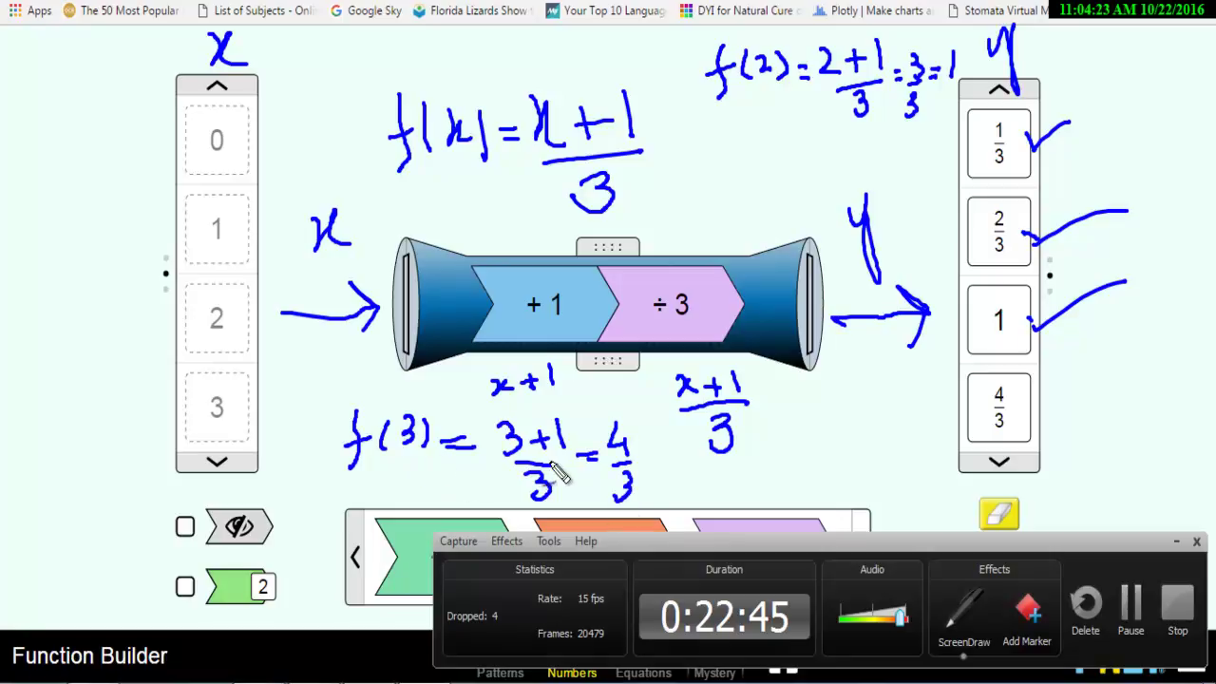
Draw a check mark beside the output 4/3 and a curved arrow from the machine to the f(x) equation
drag(1013, 436, 1059, 400)
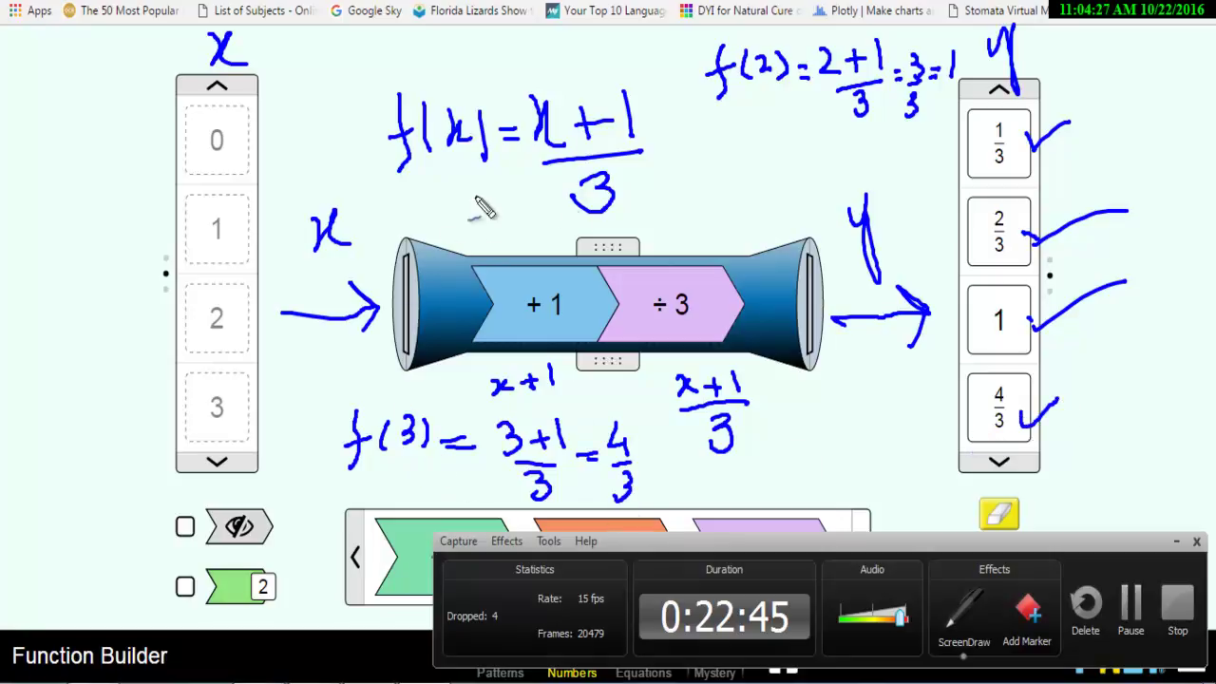
mouse_move(688, 255)
mouse_down()
mouse_move(724, 224)
mouse_move(680, 143)
mouse_move(660, 141)
mouse_move(708, 164)
mouse_up()
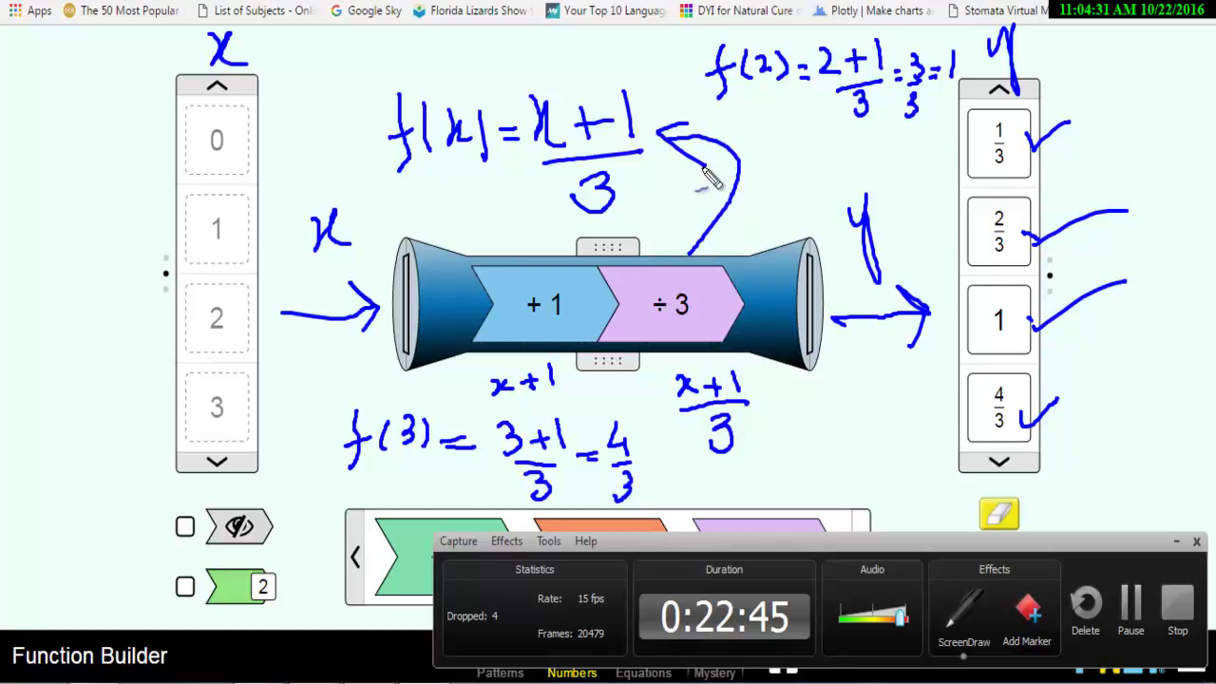